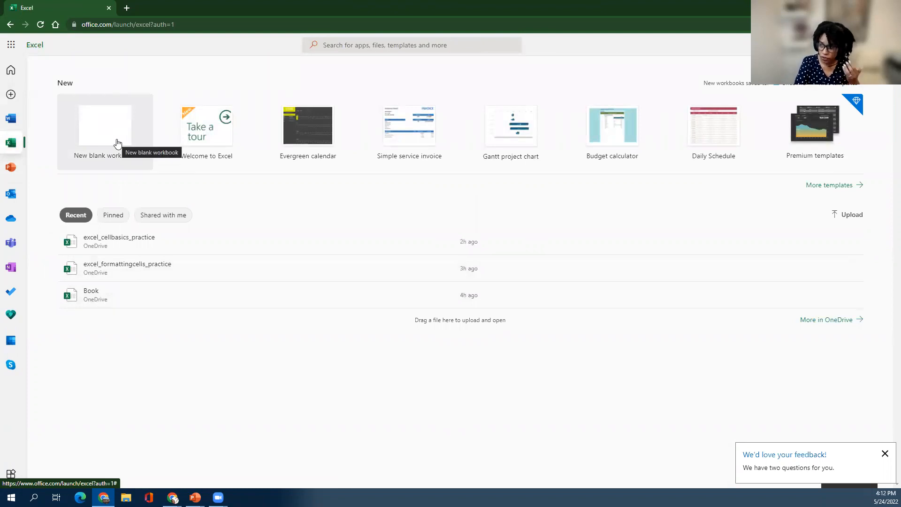
Create a new blank workbook, and open the existing excel_cellbasics_practice workbook from the recent files.
left_click(117, 144)
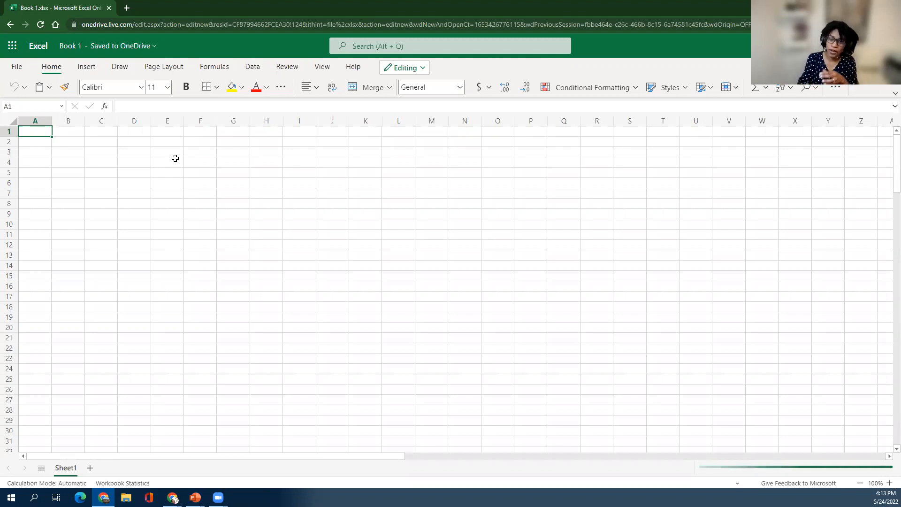
left_click(10, 26)
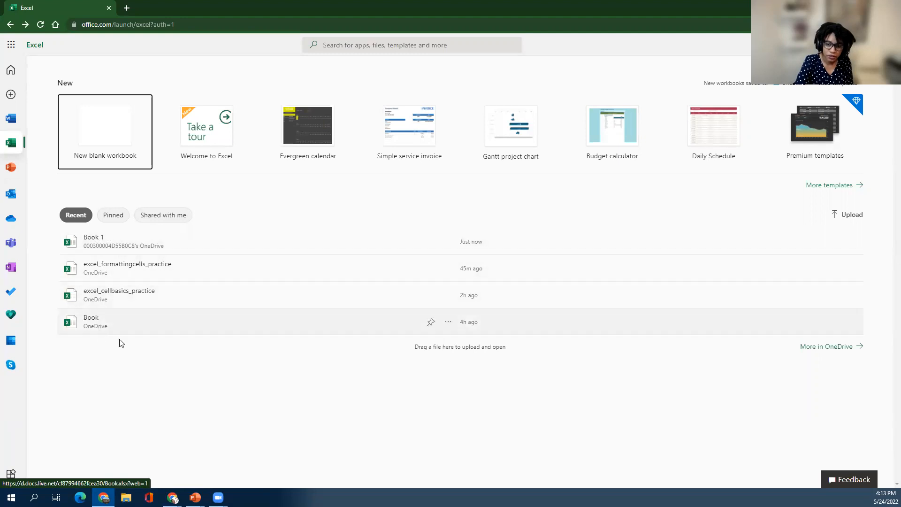
left_click(124, 296)
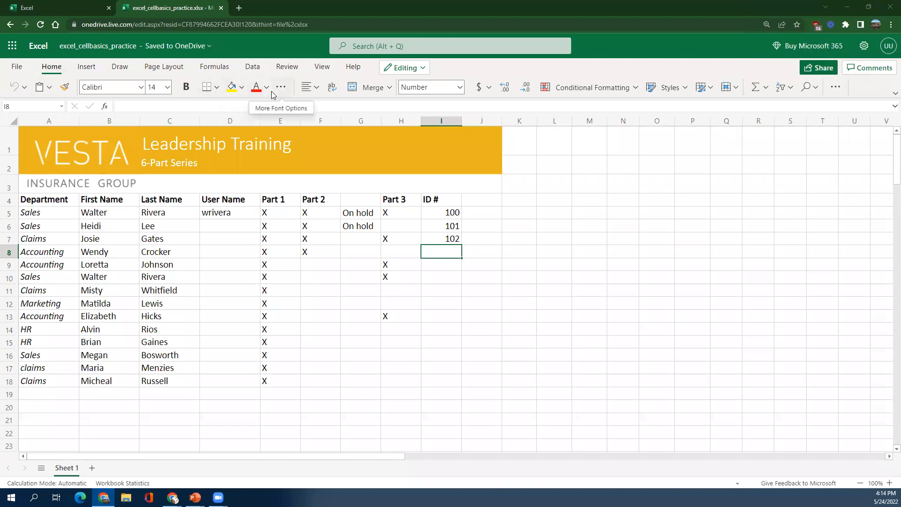
Turn on text wrapping for cell I8 and review the alignment, accounting format and conditional formatting options.
left_click(312, 90)
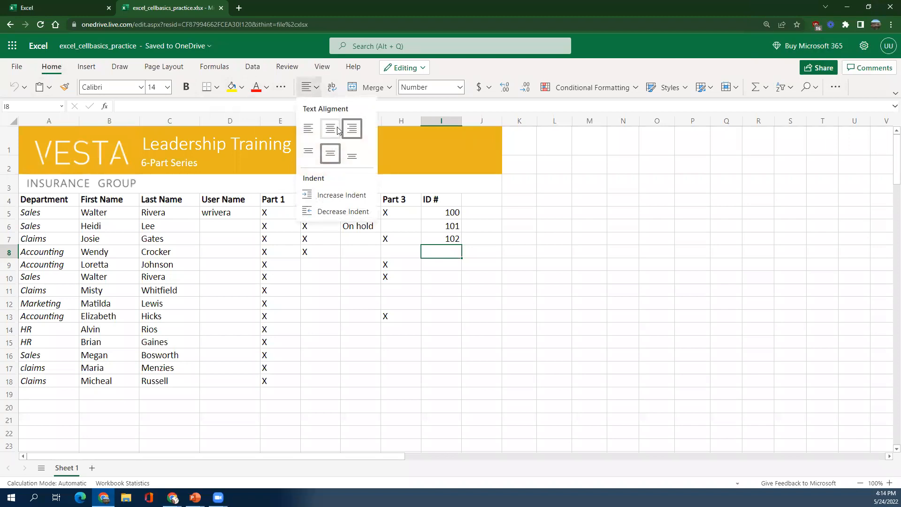
left_click(332, 89)
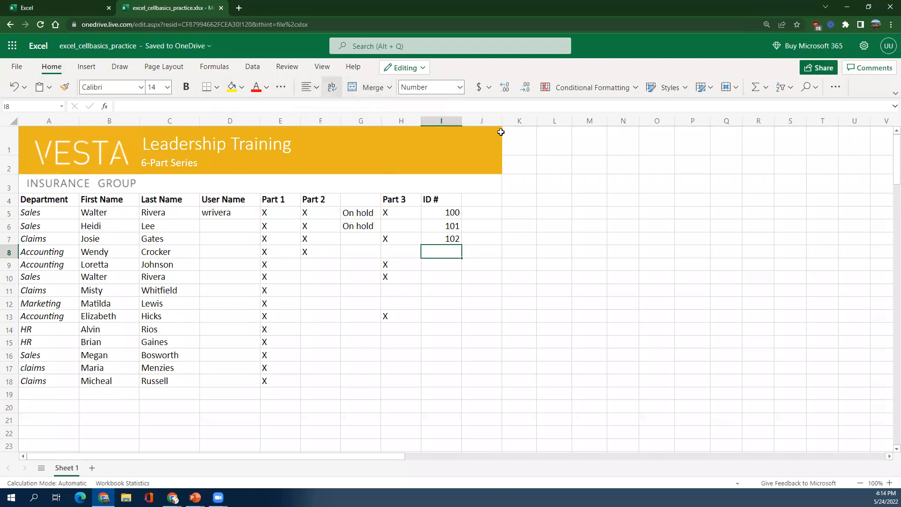
left_click(489, 90)
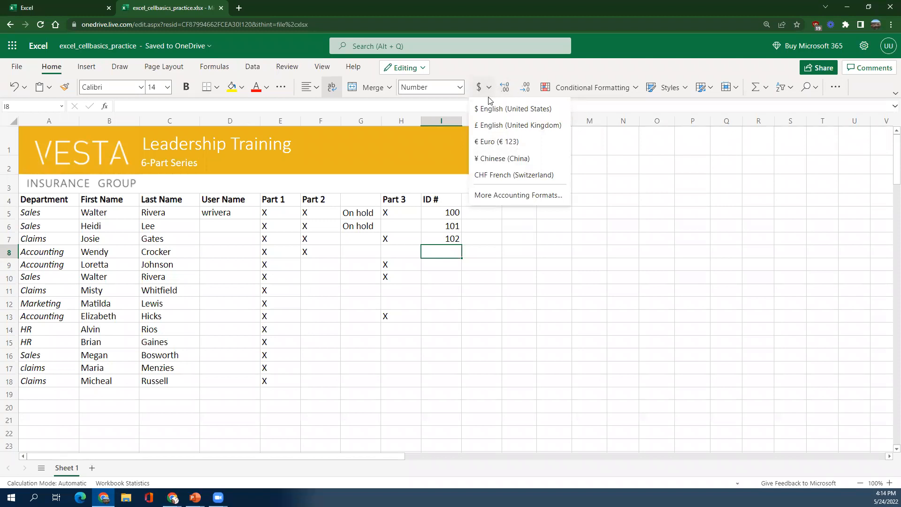
left_click(637, 92)
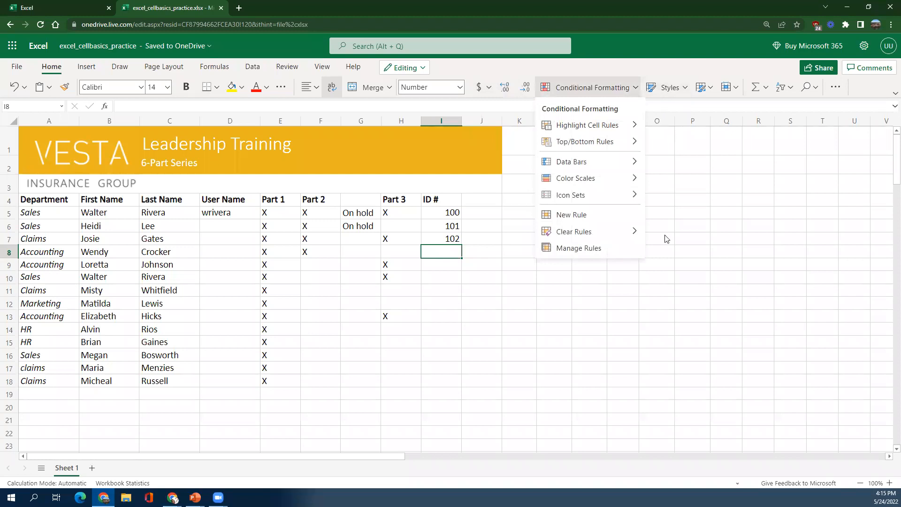
left_click(436, 311)
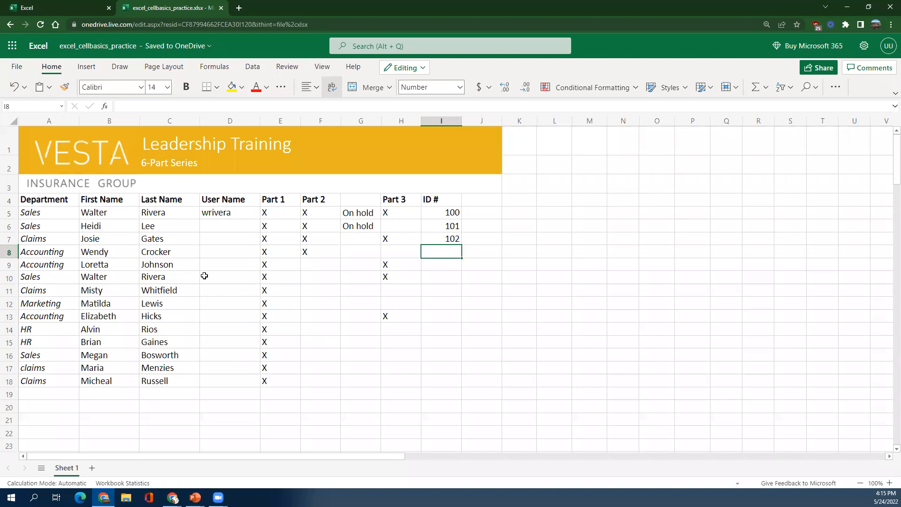
Select cell C7 and enlarge the worksheet to 120% zoom, keeping column A in view.
left_click(181, 238)
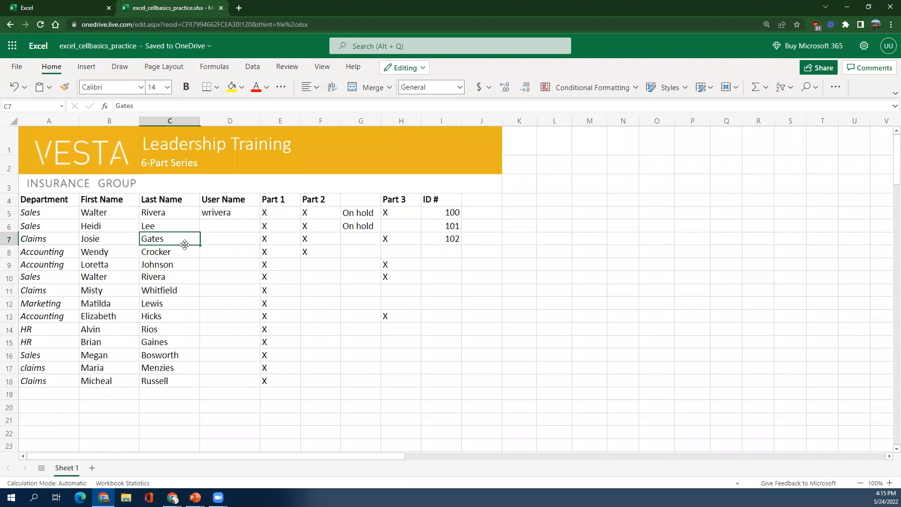
left_click(888, 484)
left_click(888, 483)
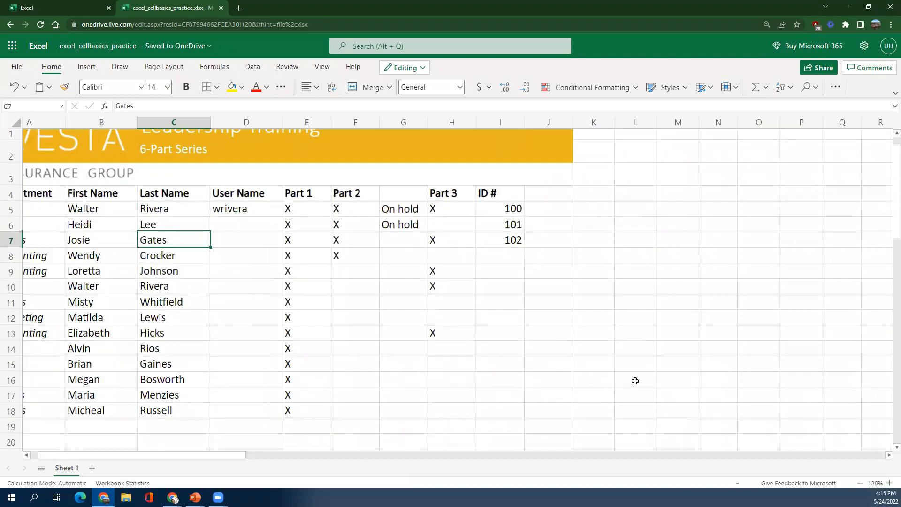
left_click_drag(192, 456, 77, 441)
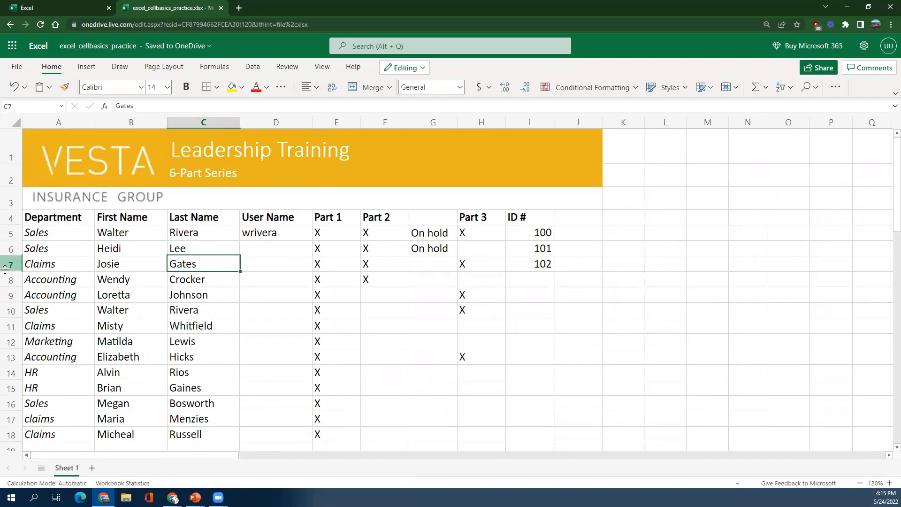
Highlight the last-name entries in C5:C18 and the whole data block A5:I18 to demonstrate cell ranges.
left_click(20, 107)
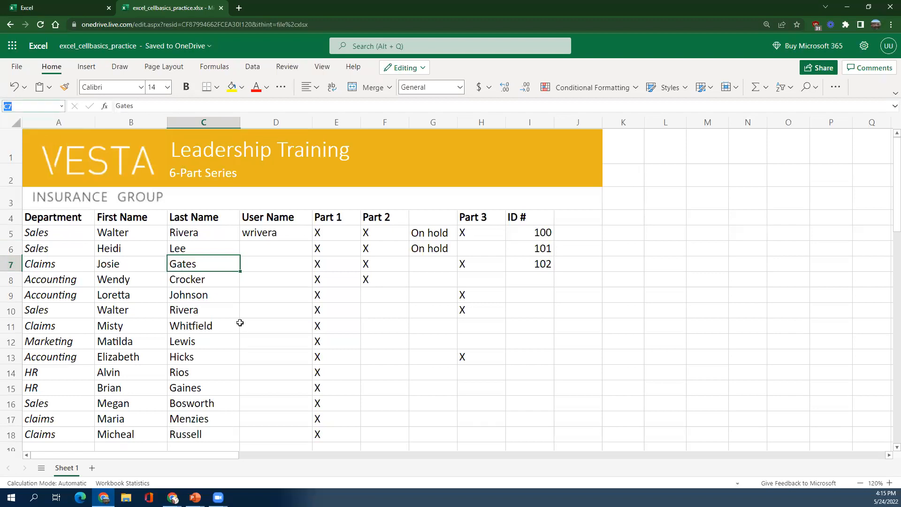
left_click(200, 351)
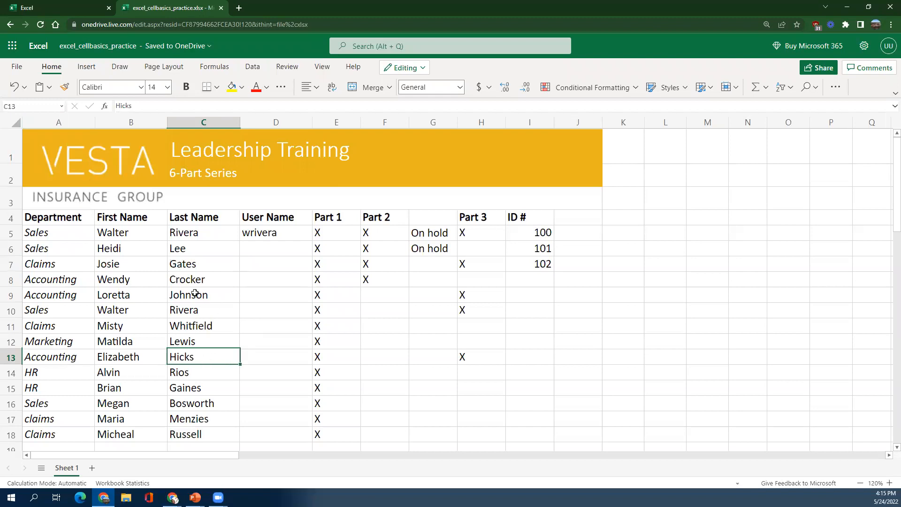
left_click_drag(193, 234, 191, 439)
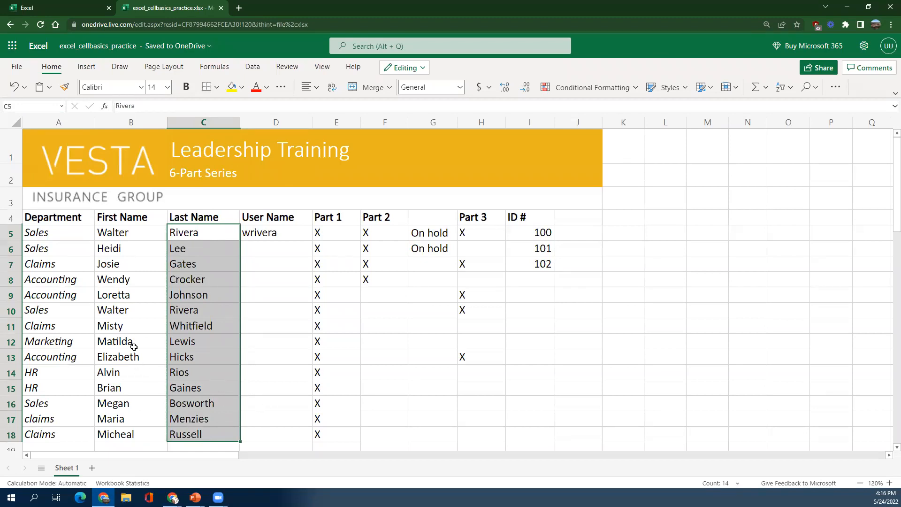
left_click(30, 232)
left_click_drag(30, 231, 465, 438)
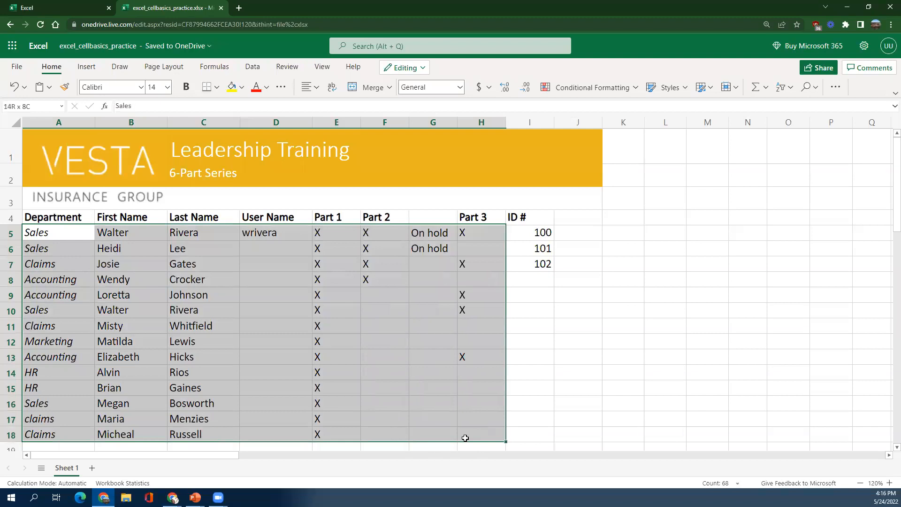
left_click_drag(466, 438, 522, 439)
left_click(181, 318)
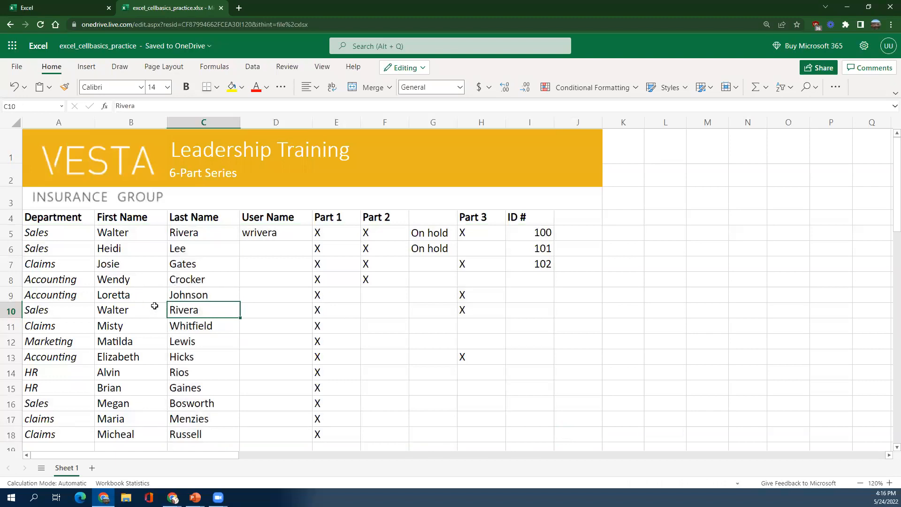
Inspect the header contents by opening title cell C1 and subtitle cell C2 for editing and selecting the Vesta logo picture.
left_click(211, 155)
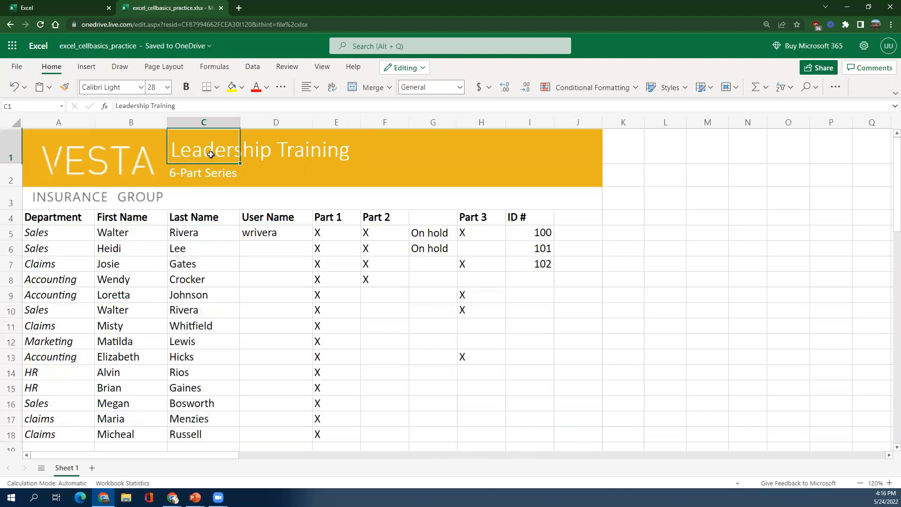
double_click(211, 155)
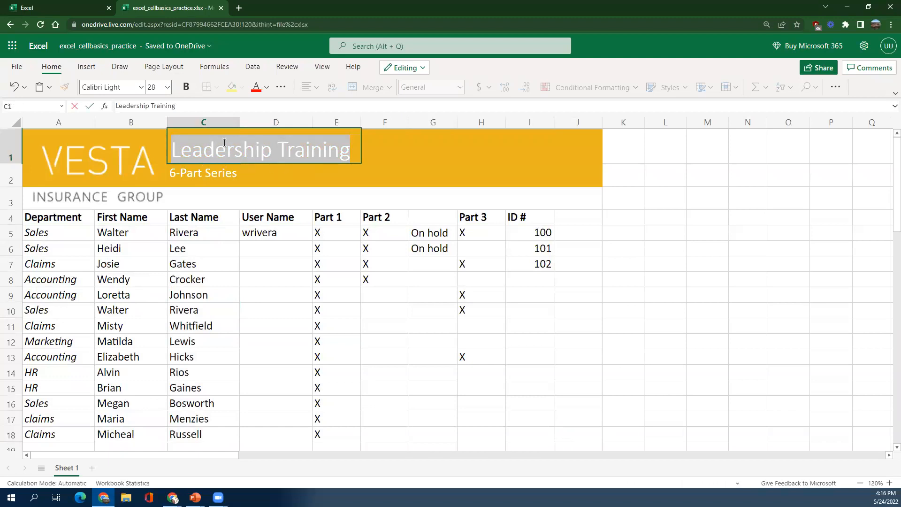
left_click(213, 182)
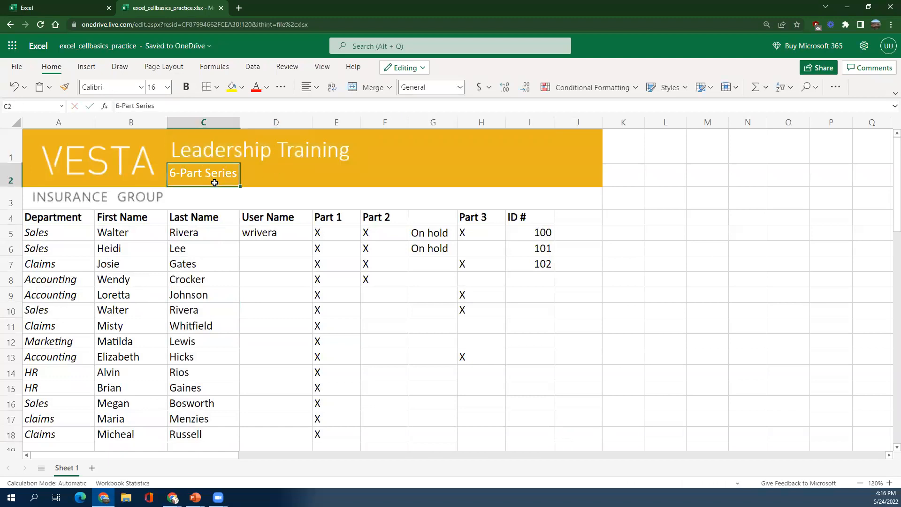
double_click(215, 183)
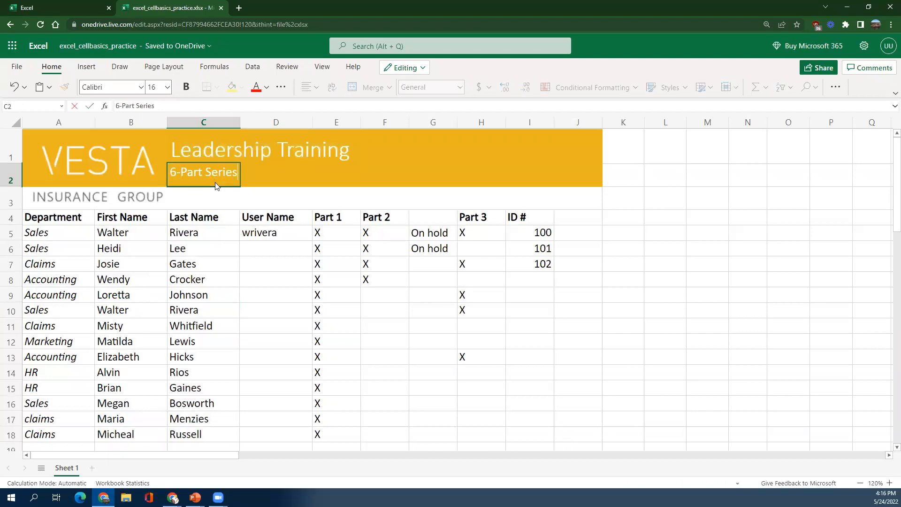
left_click(303, 177)
left_click(86, 164)
left_click_drag(121, 176, 120, 172)
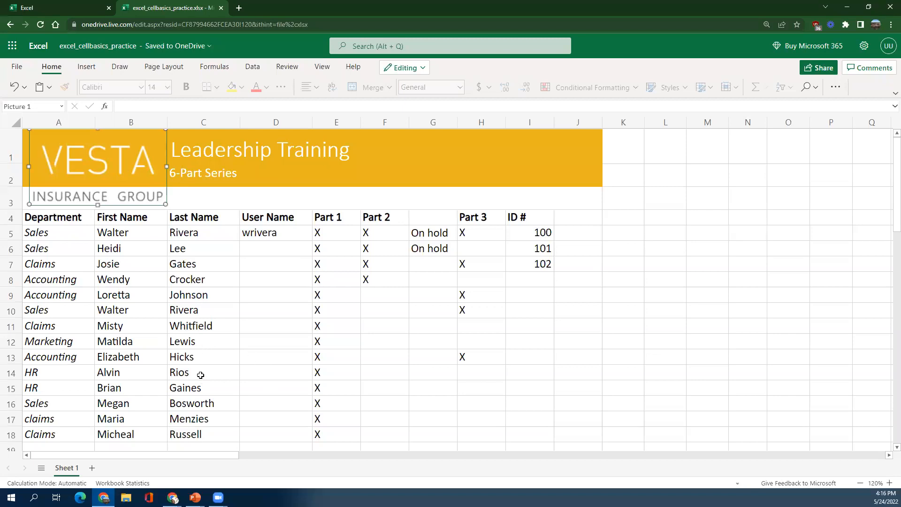
Clear the contents of the Accounting entry in A13:I13, and undo the clearing.
left_click(205, 351)
scroll(205, 352, "down", 2)
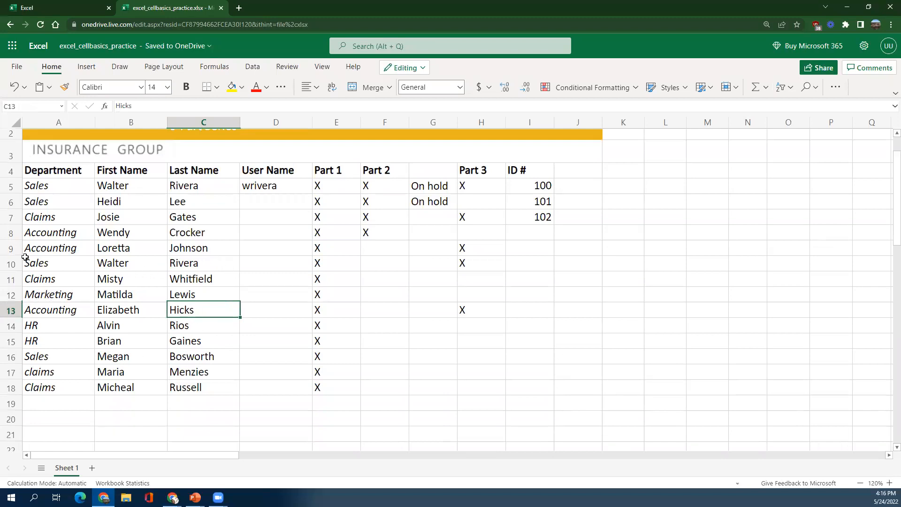
left_click(27, 308)
left_click_drag(79, 311, 535, 308)
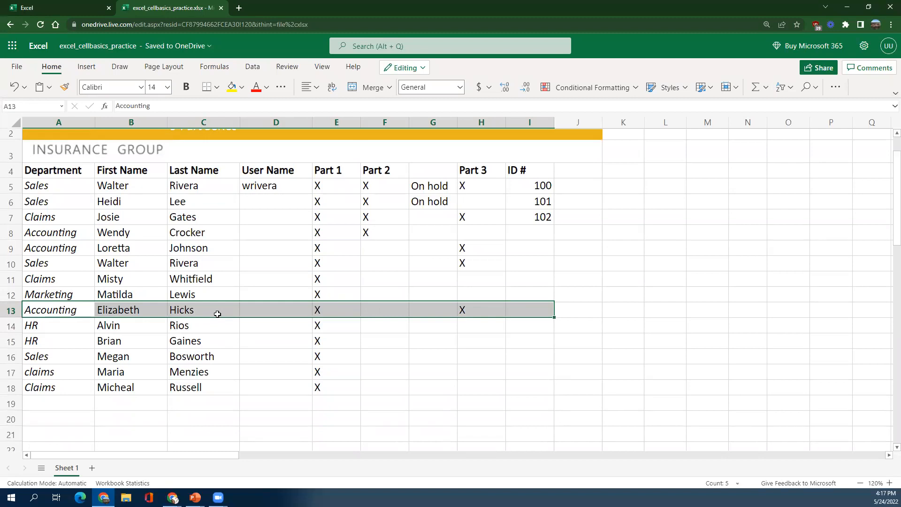
key("Delete")
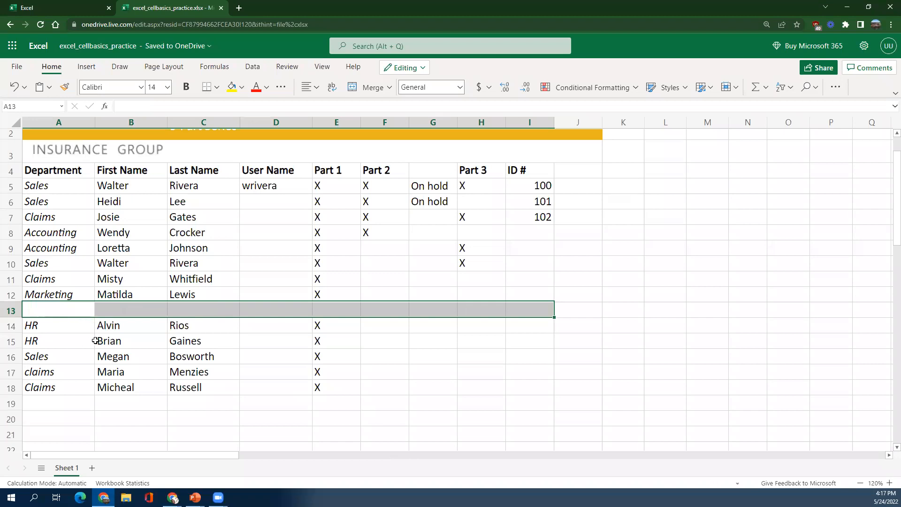
left_click(16, 94)
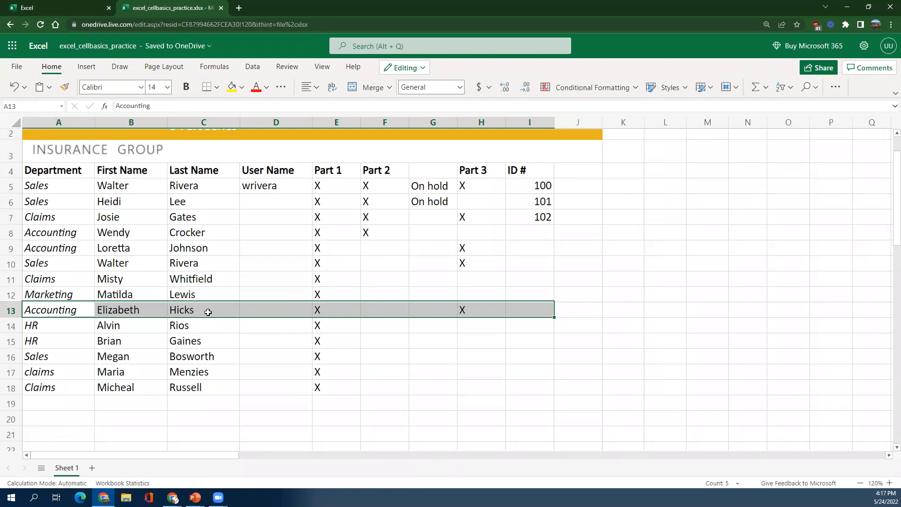
Delete the entire sheet row 13 containing the Accounting entry, and undo the row deletion.
right_click(208, 313)
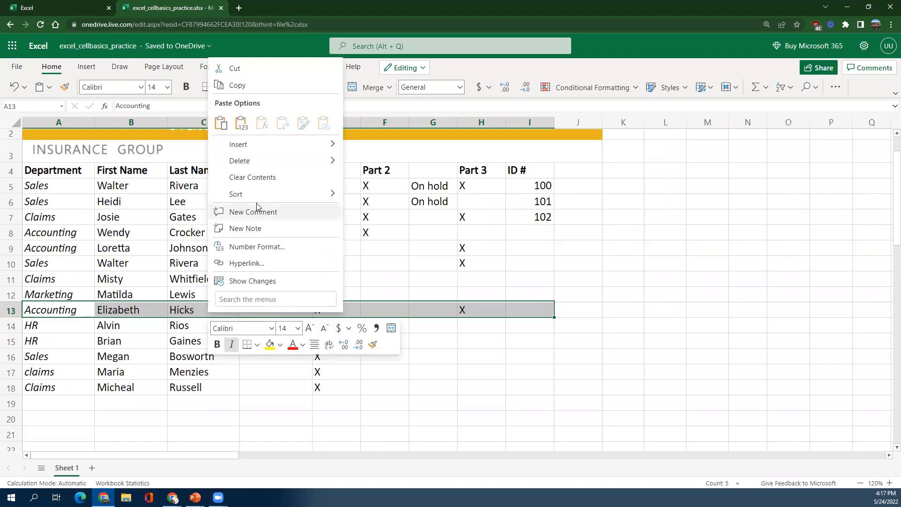
mouse_move(257, 168)
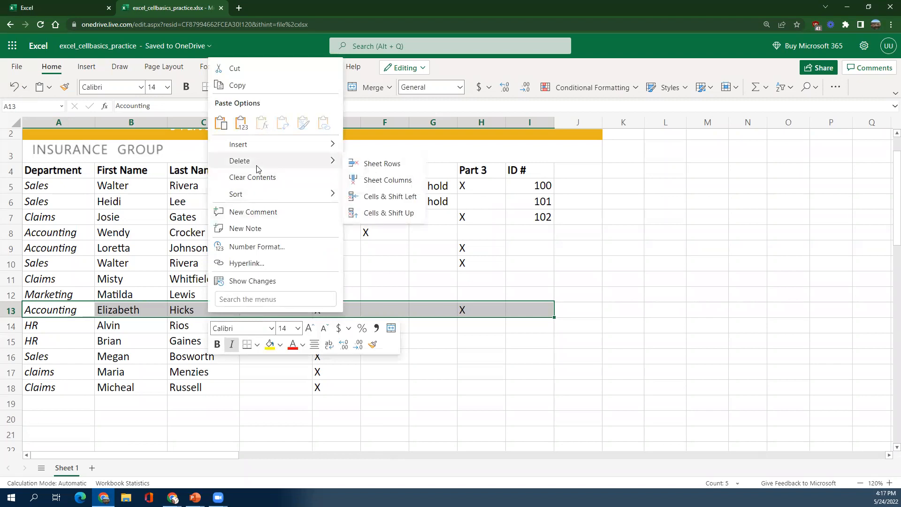
left_click(369, 164)
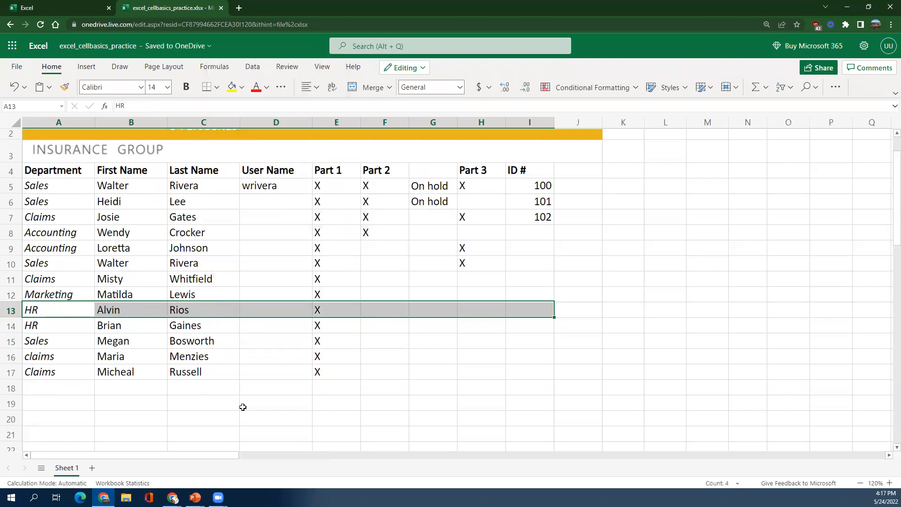
left_click(259, 415)
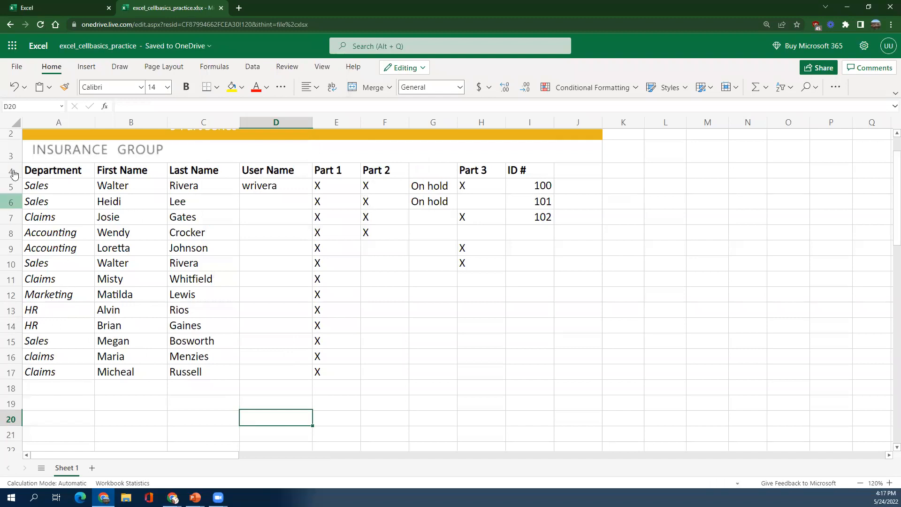
left_click(14, 92)
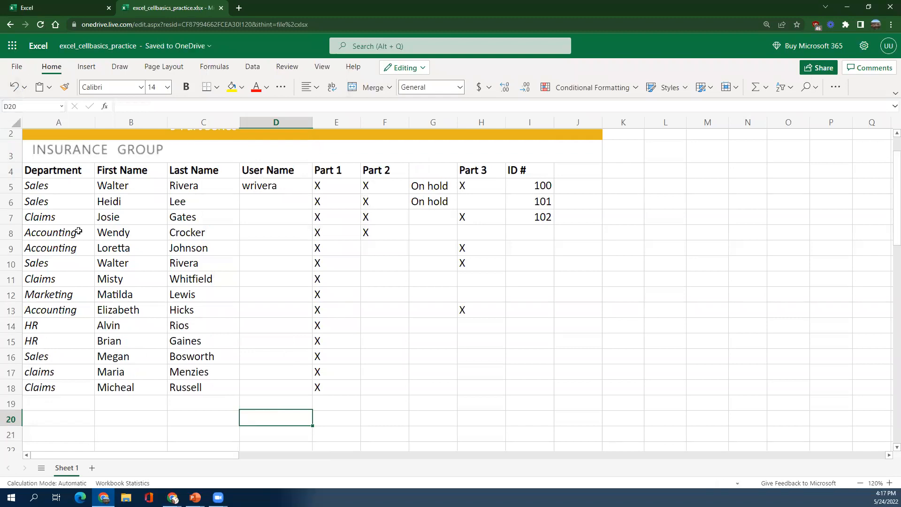
Insert a blank row at row 14, above the first HR entry, and select its Department cell A14.
left_click(15, 327)
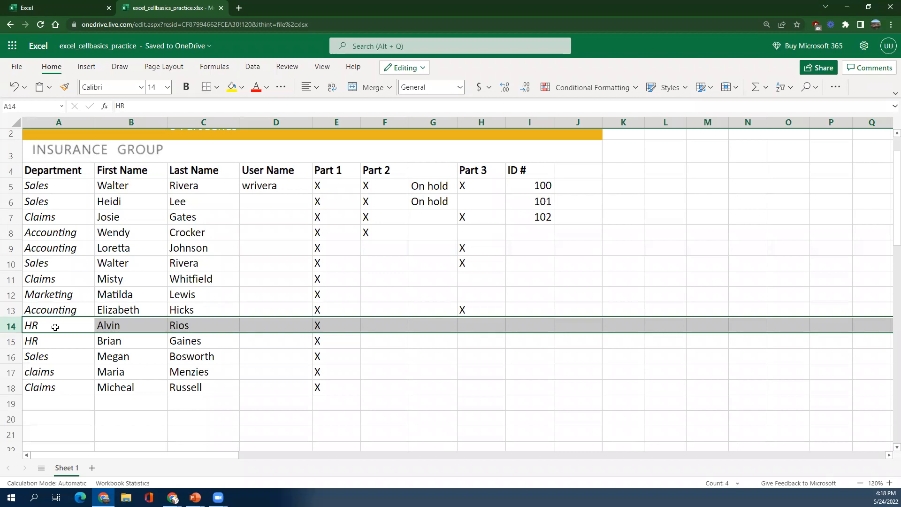
right_click(55, 331)
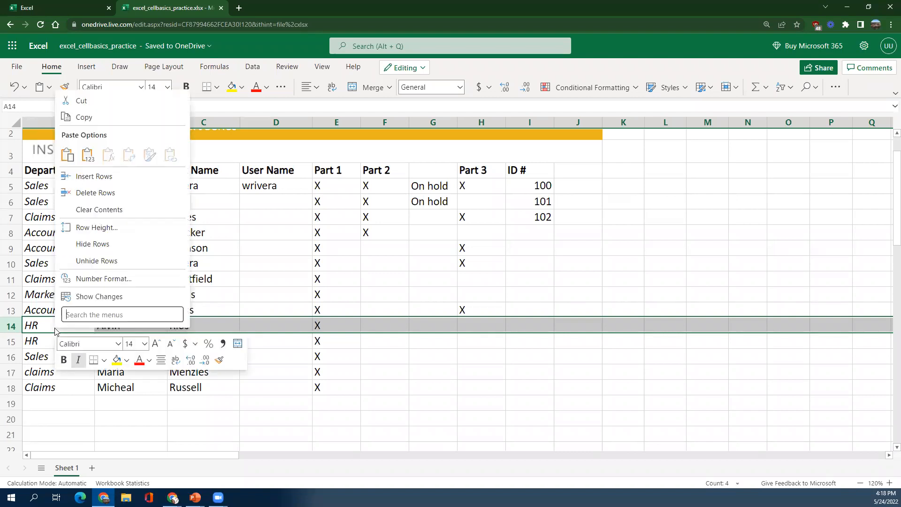
left_click(113, 182)
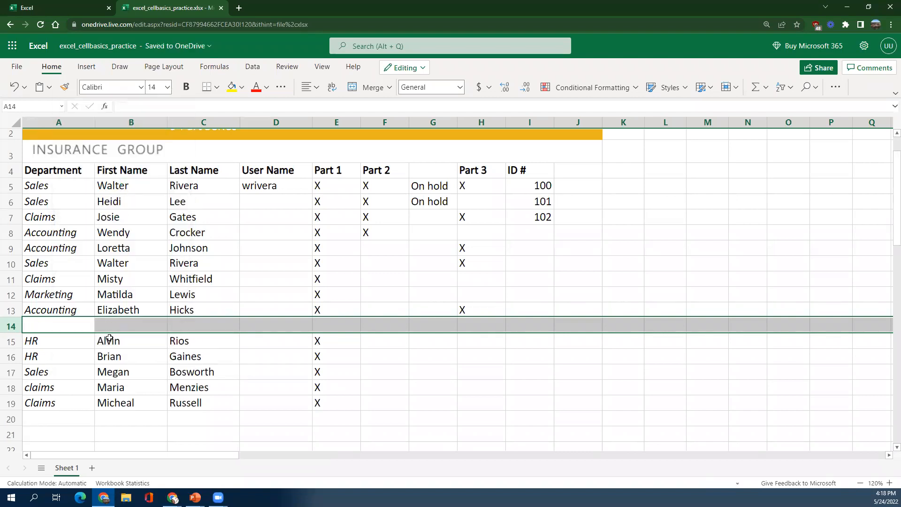
left_click(56, 327)
left_click(152, 326)
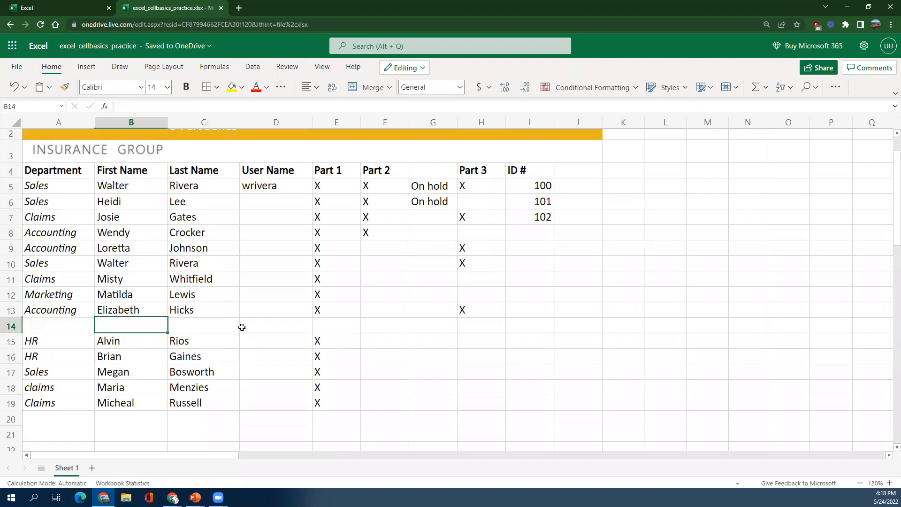
left_click(208, 324)
left_click(47, 322)
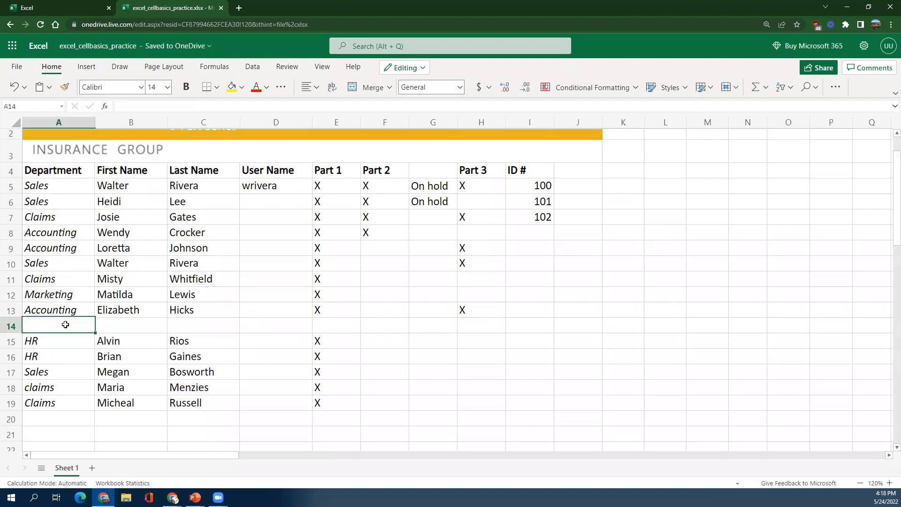
Enter a new HR employee in row 14, with HR as the department plus the employee's first and last name.
scroll(134, 320, "up", 2)
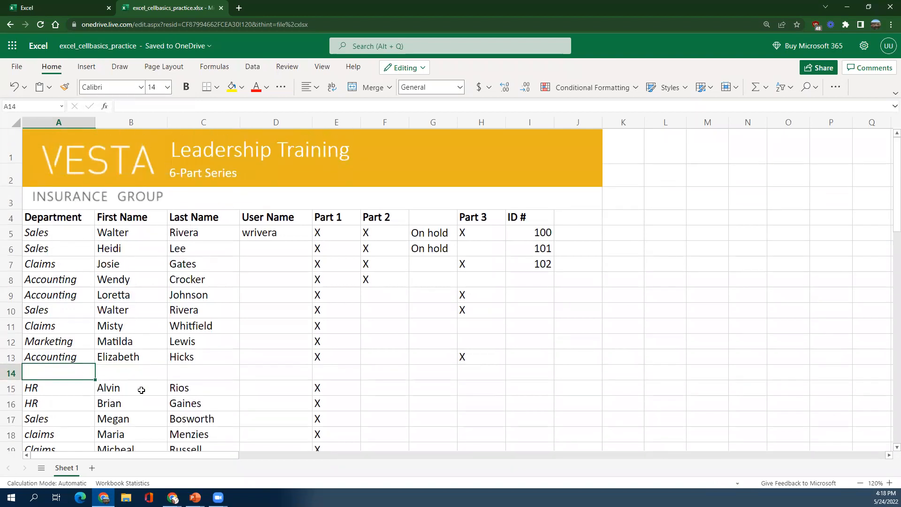
scroll(150, 372, "down", 2)
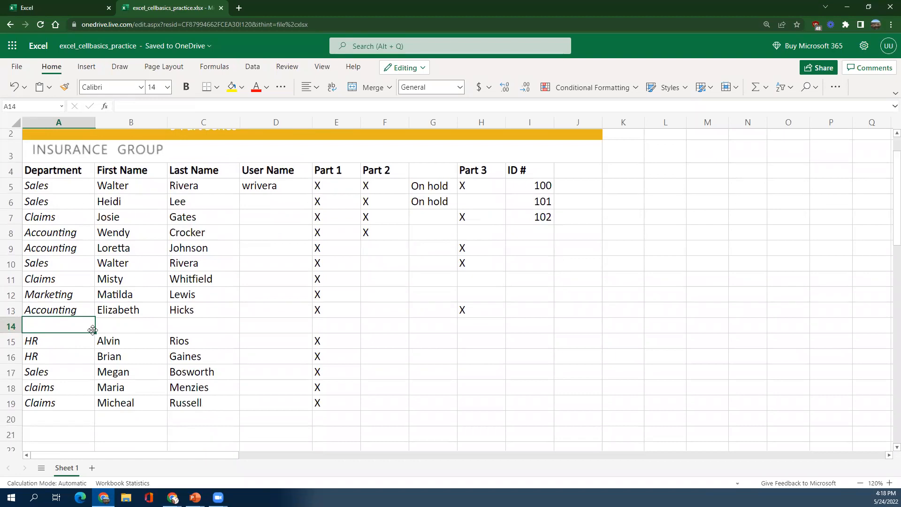
type("HR")
key("Tab")
type("Sally")
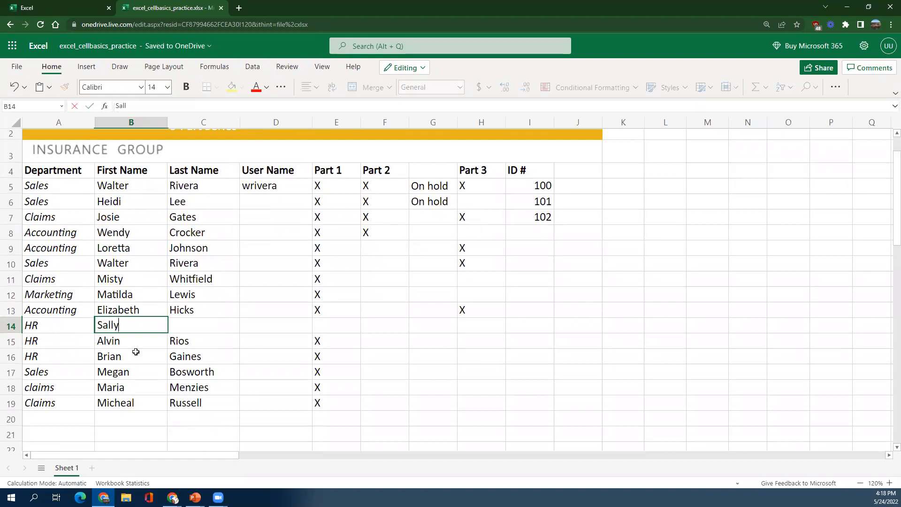
key("Tab")
type("Thomas")
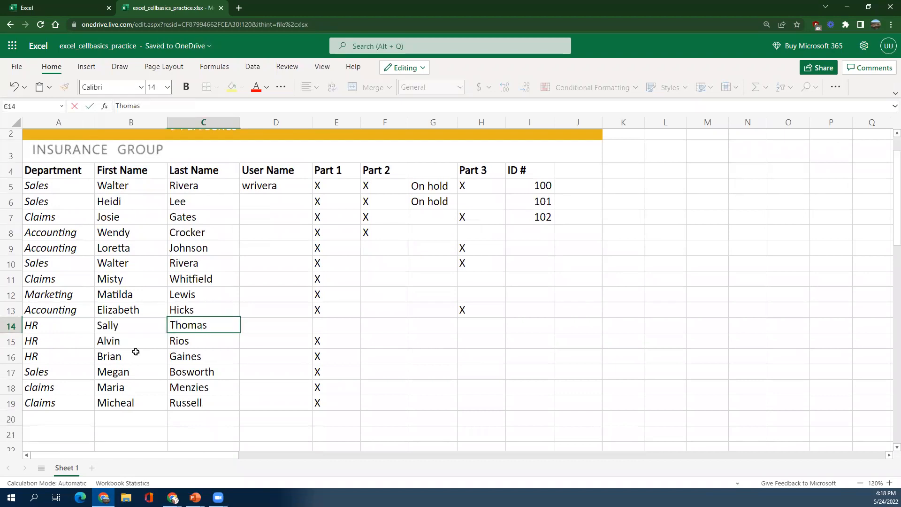
left_click(220, 383)
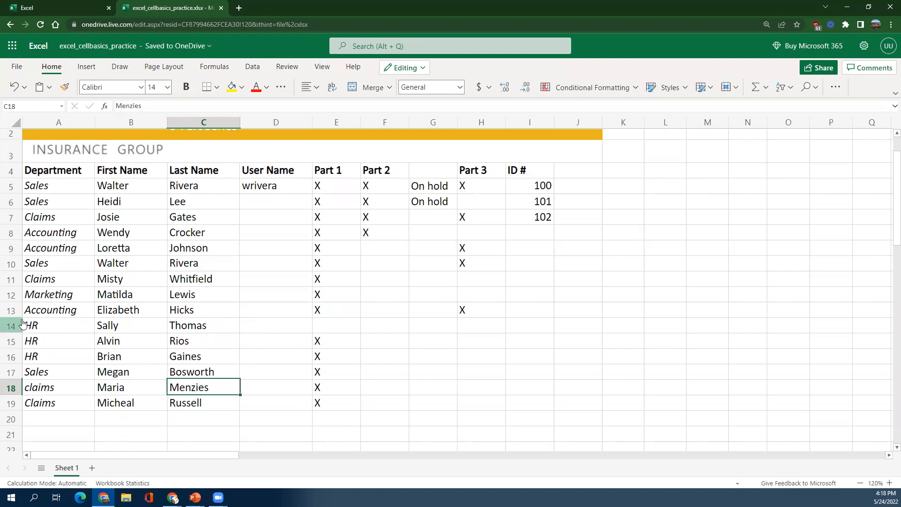
Move the three HR entries in A14:E16 to B20:F22, and move them back to their original cells.
left_click(126, 389)
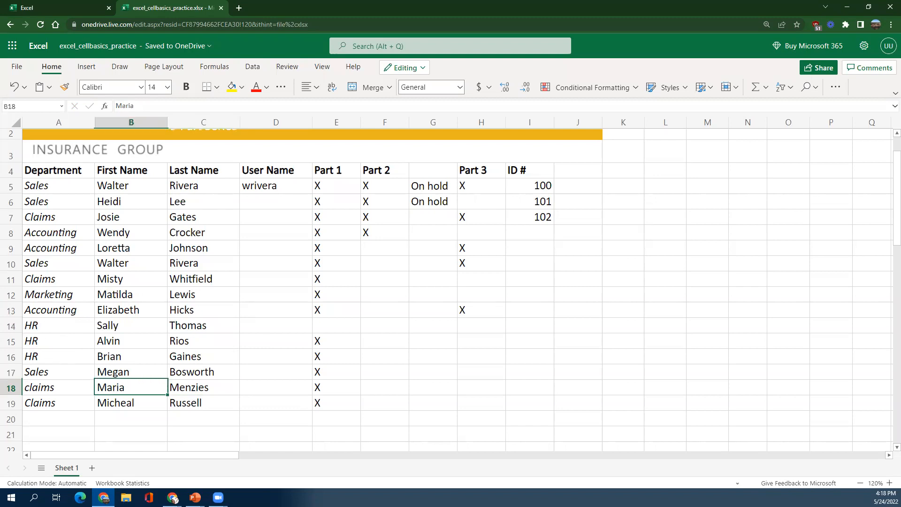
left_click(13, 328)
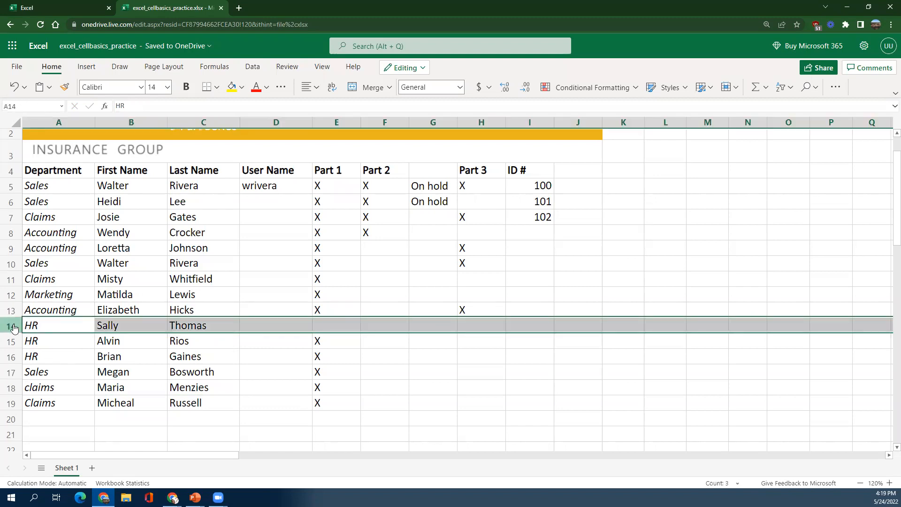
left_click_drag(14, 328, 42, 363)
left_click(104, 358)
left_click_drag(63, 330, 136, 342)
left_click_drag(250, 370, 340, 361)
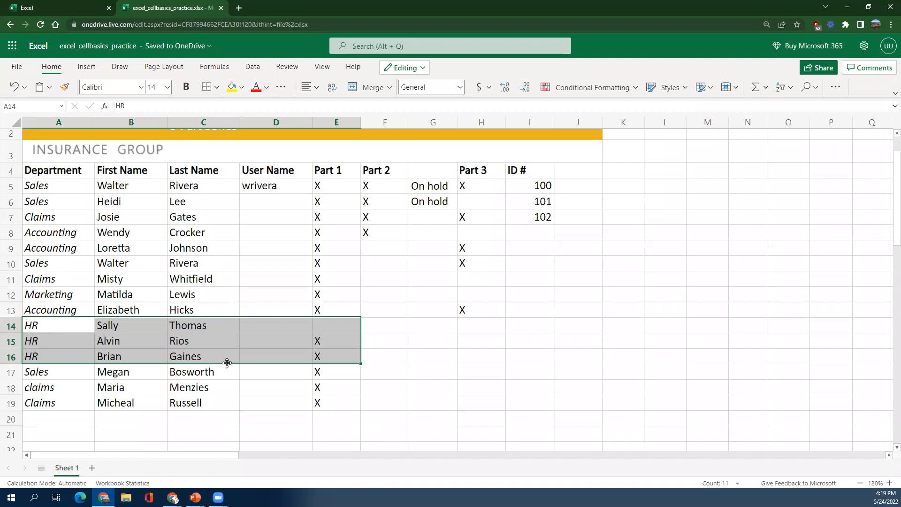
left_click_drag(227, 363, 245, 445)
scroll(387, 420, "down", 2)
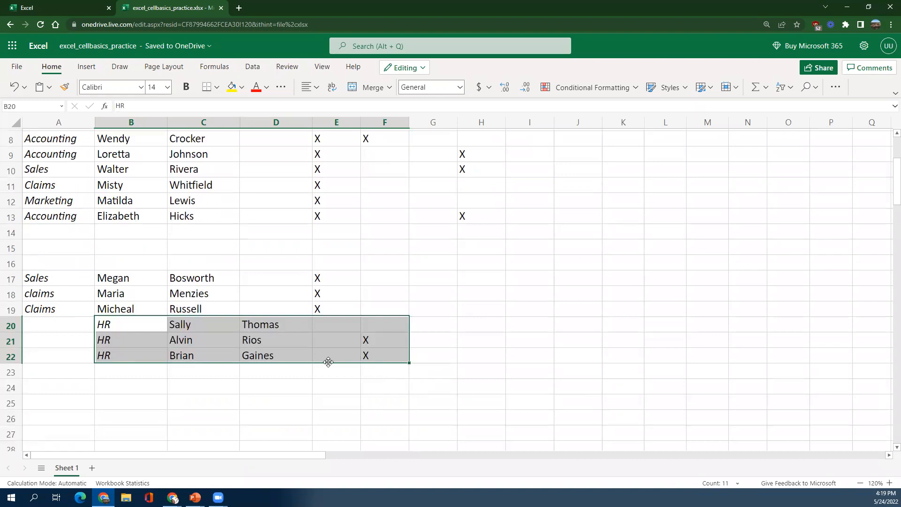
left_click_drag(328, 362, 243, 263)
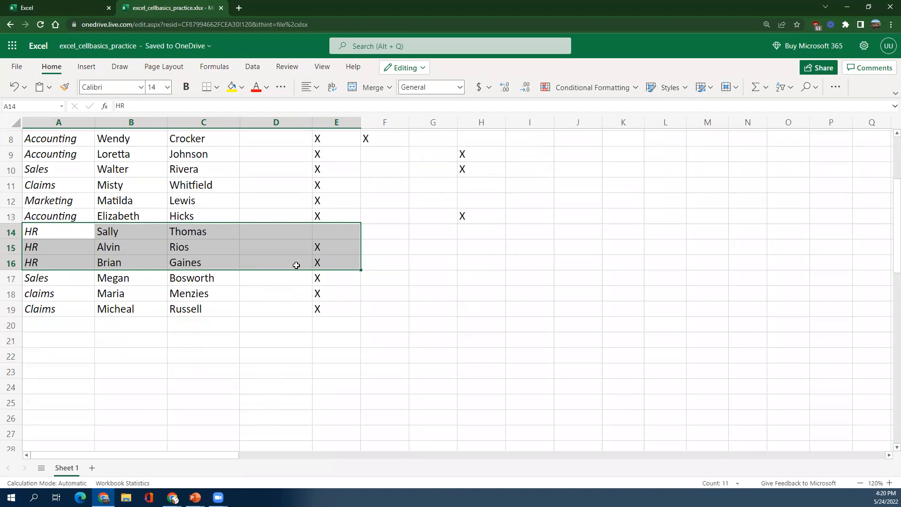
Move the HR entries in A14:E16 to A20:E22, and delete the emptied sheet rows 14 to 16.
left_click_drag(292, 265, 278, 353)
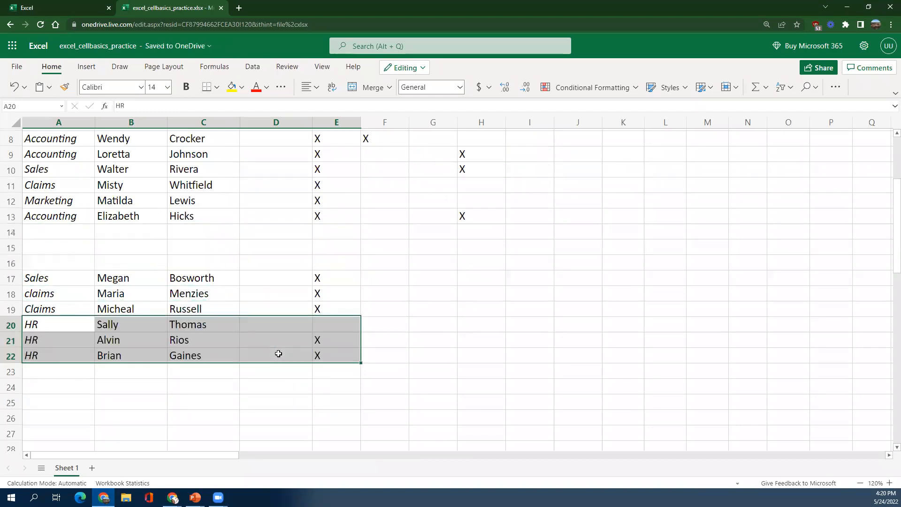
left_click(12, 231)
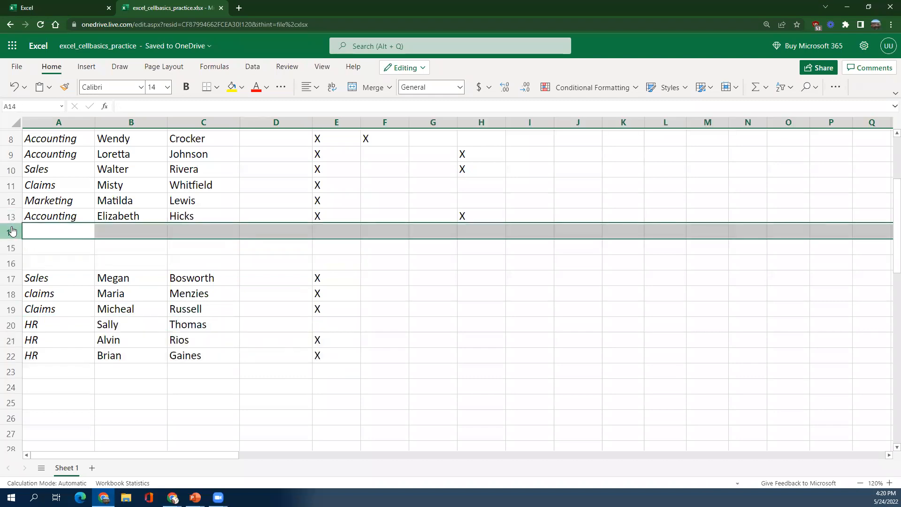
left_click_drag(12, 231, 11, 262)
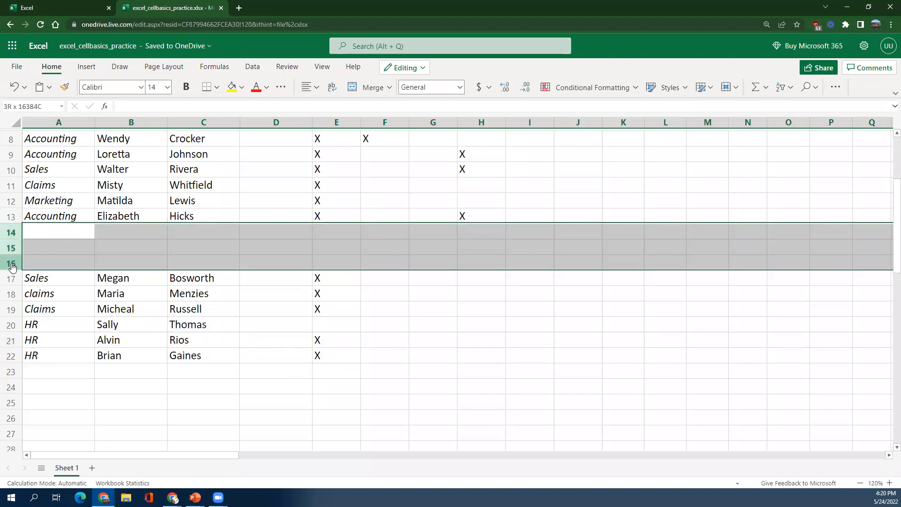
right_click(77, 253)
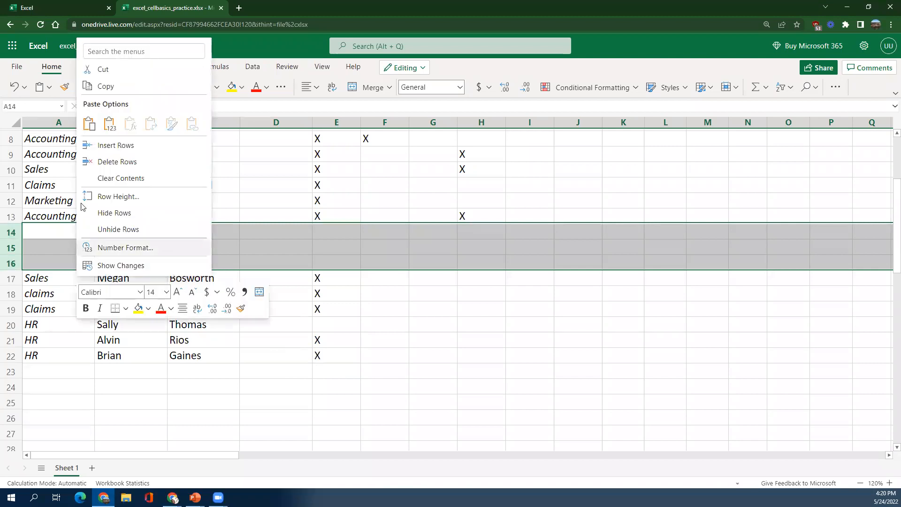
left_click(104, 163)
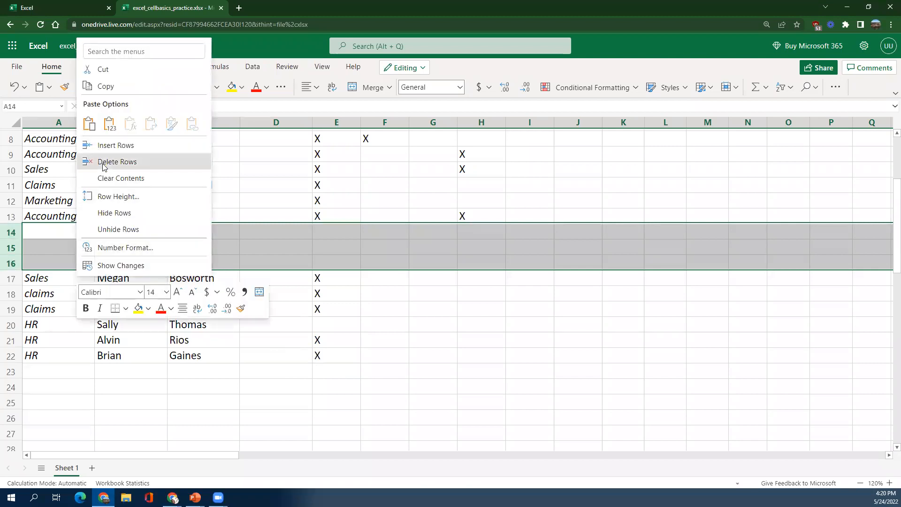
left_click(188, 354)
Enter X in the Part 1 column for the newly added HR employee in E17.
scroll(188, 354, "up", 3)
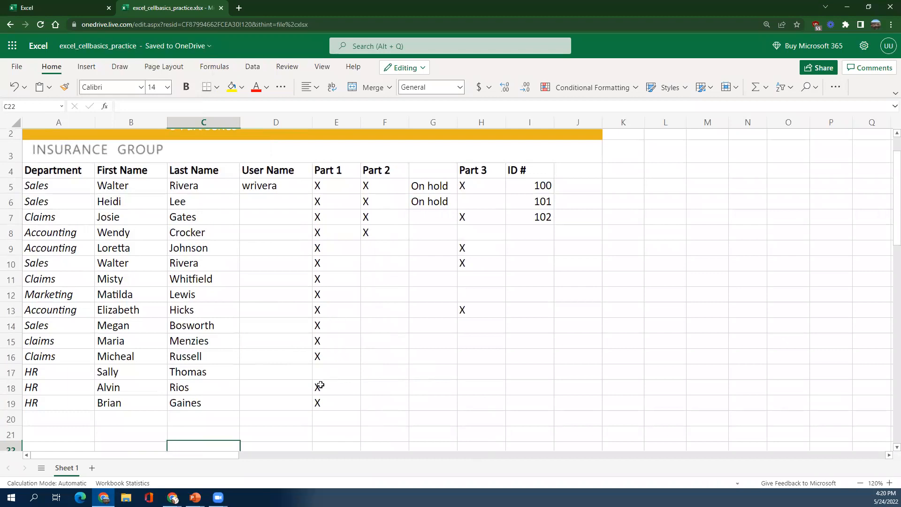
left_click(330, 368)
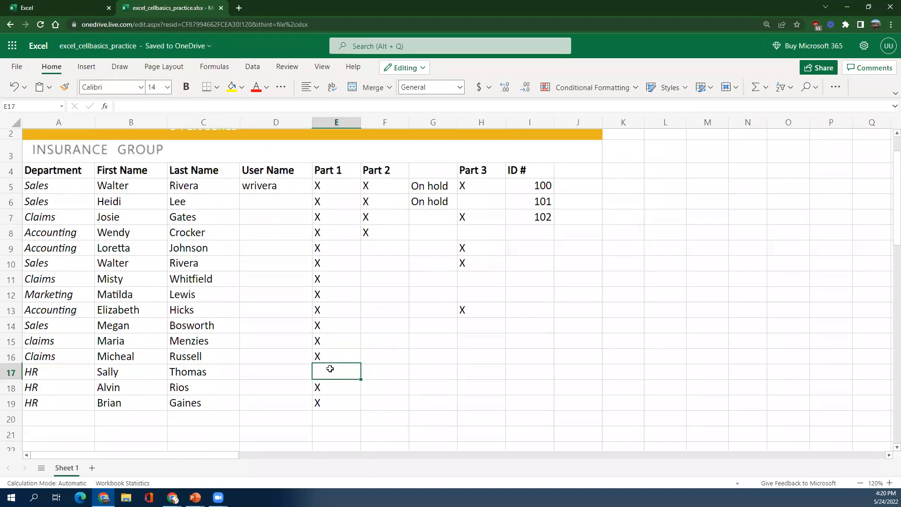
type("X")
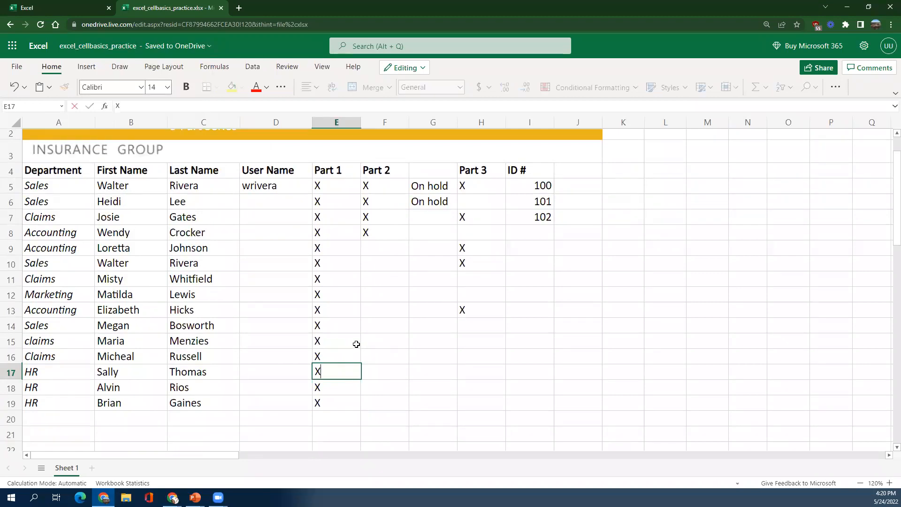
Fill the X from Part 2 cell F8 down through F19.
left_click(399, 232)
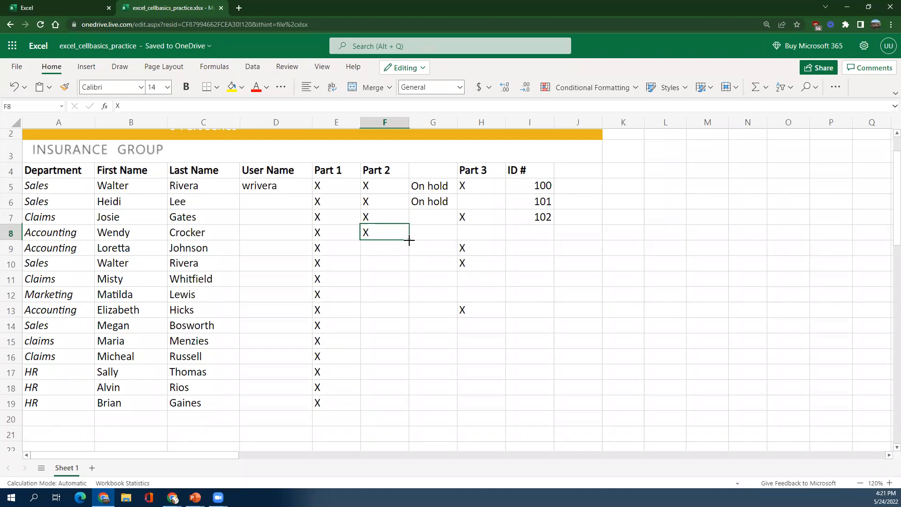
left_click_drag(410, 240, 405, 407)
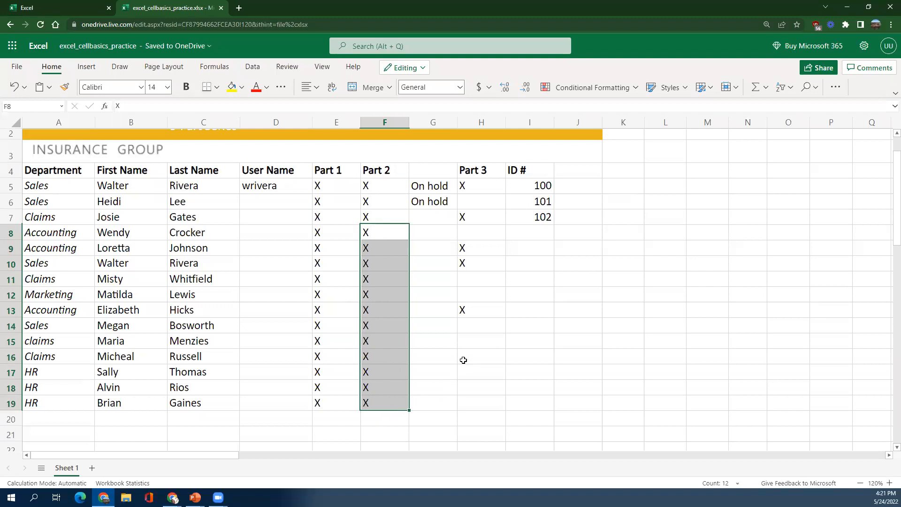
left_click(434, 299)
Extend the ID # series in I5:I7 down to I19, continuing the numbering to 114.
left_click(539, 183)
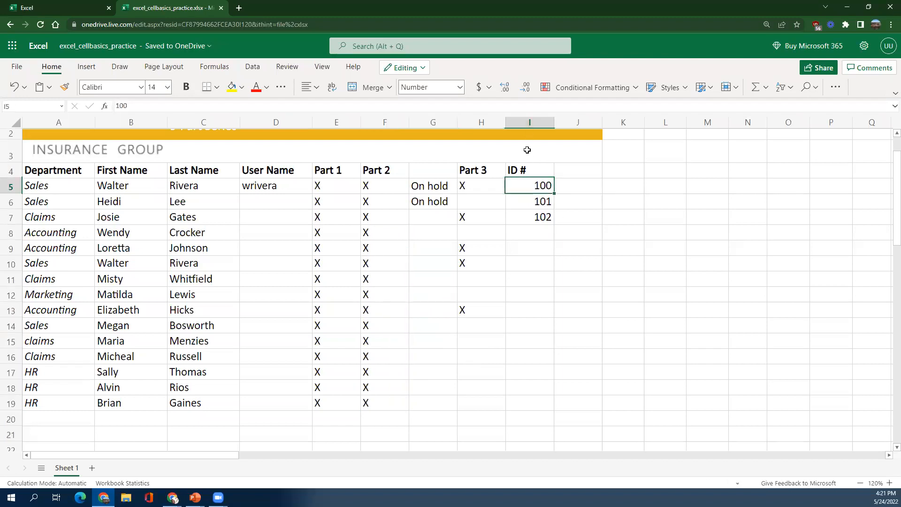
left_click(527, 172)
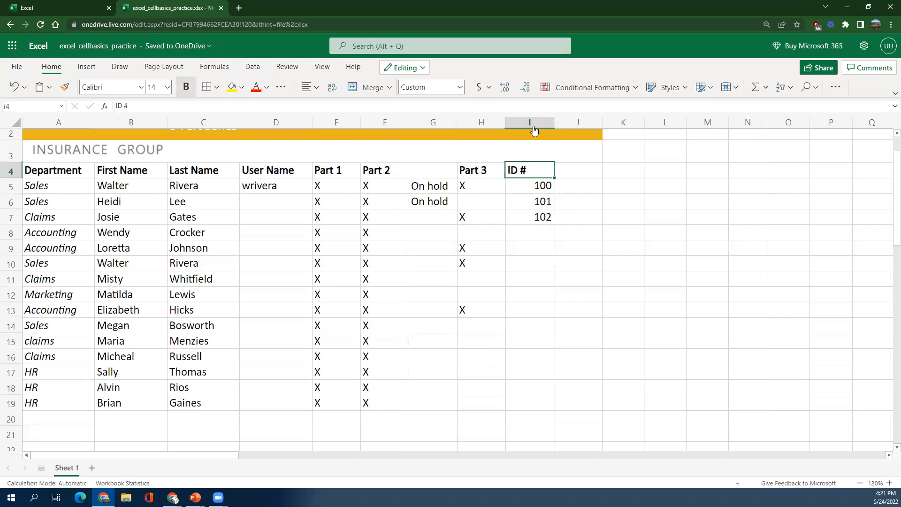
left_click(543, 183)
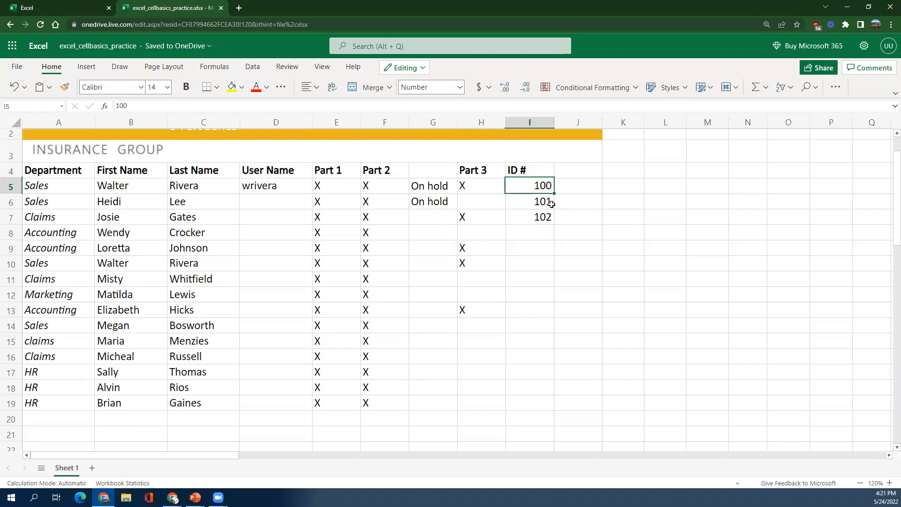
left_click_drag(543, 184, 548, 220)
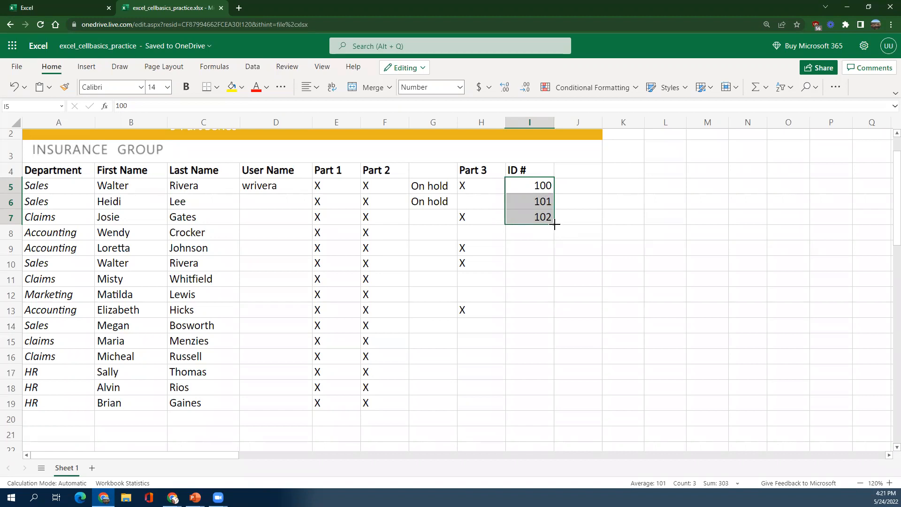
left_click_drag(554, 225, 542, 395)
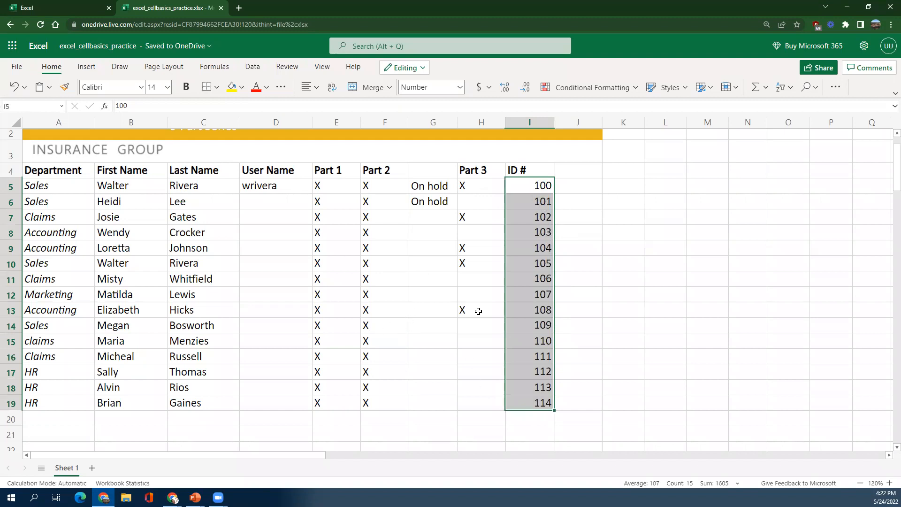
left_click(421, 397)
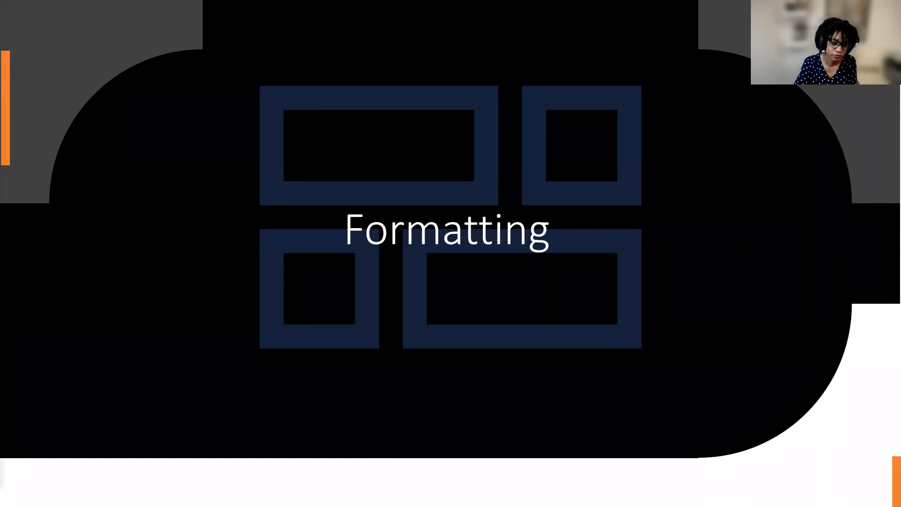
key("Right")
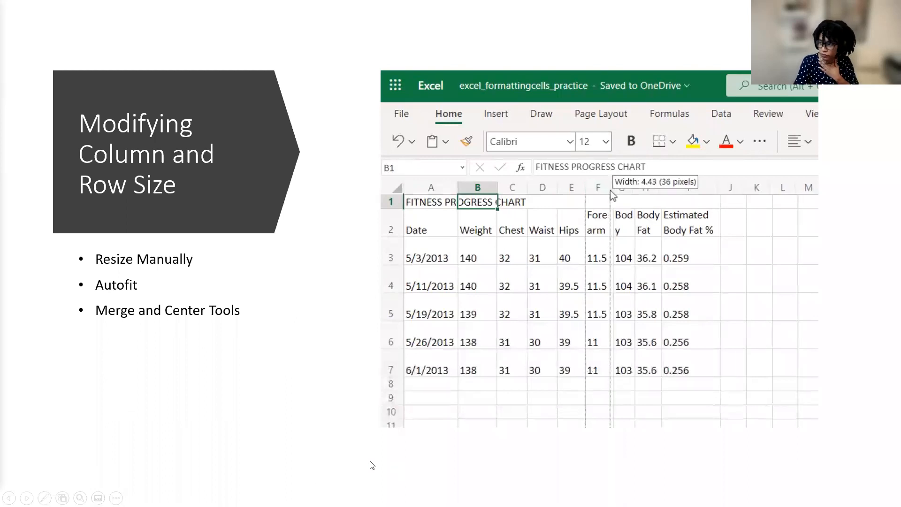
mouse_move(394, 425)
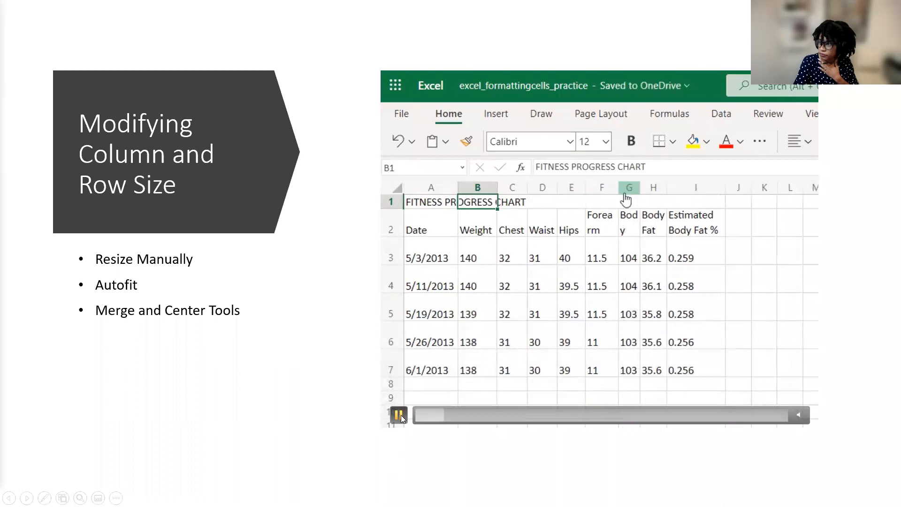
key("Right")
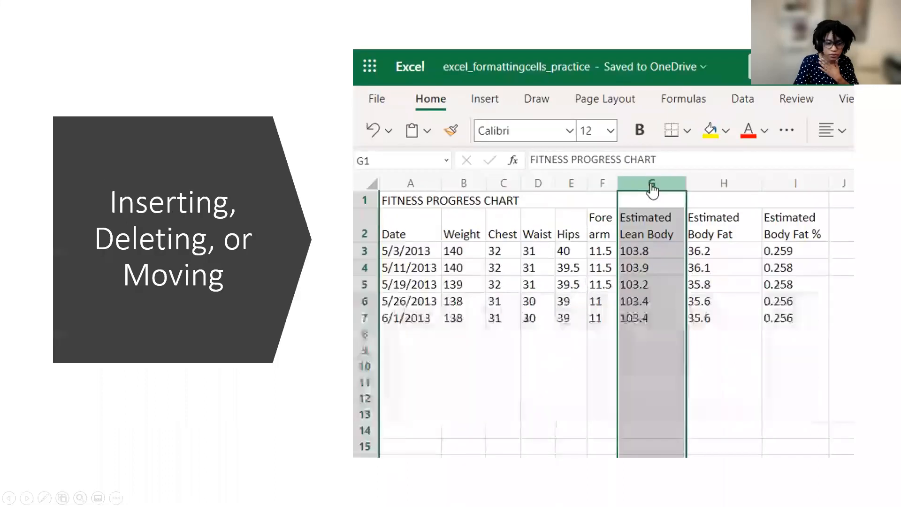
key("Left")
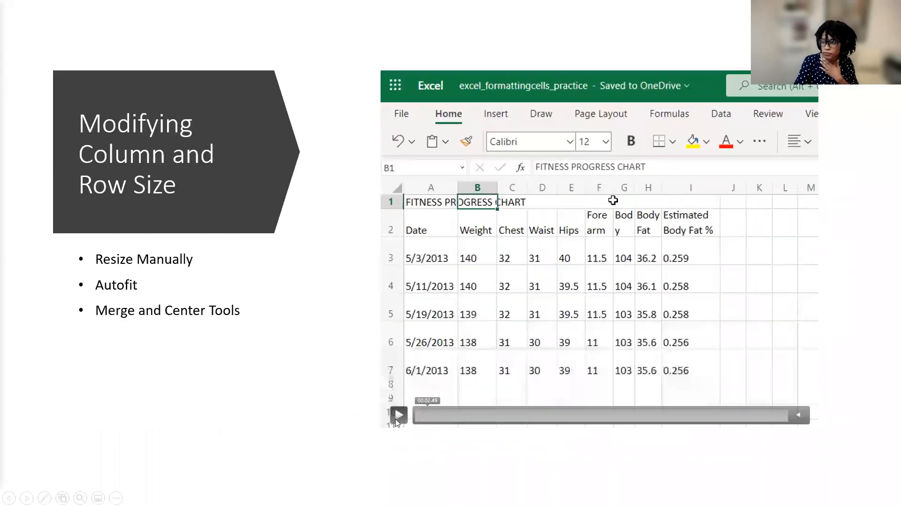
left_click(399, 415)
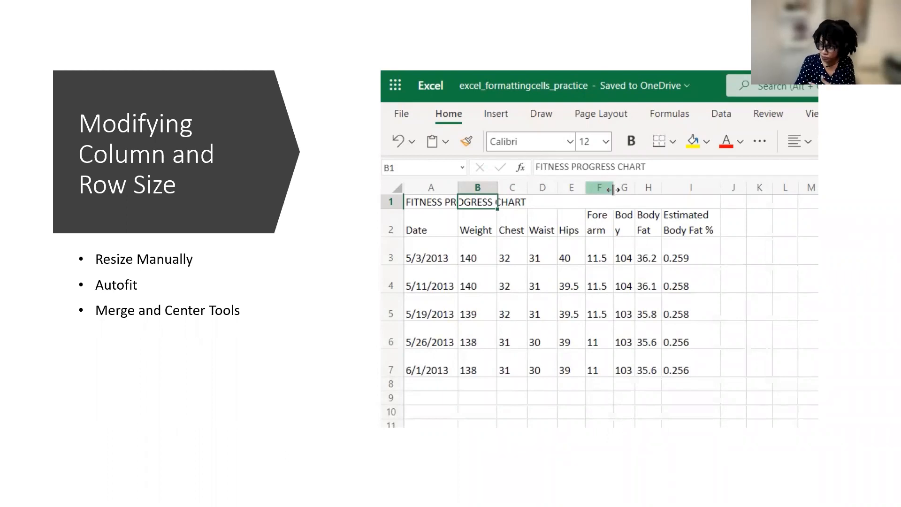
mouse_move(402, 425)
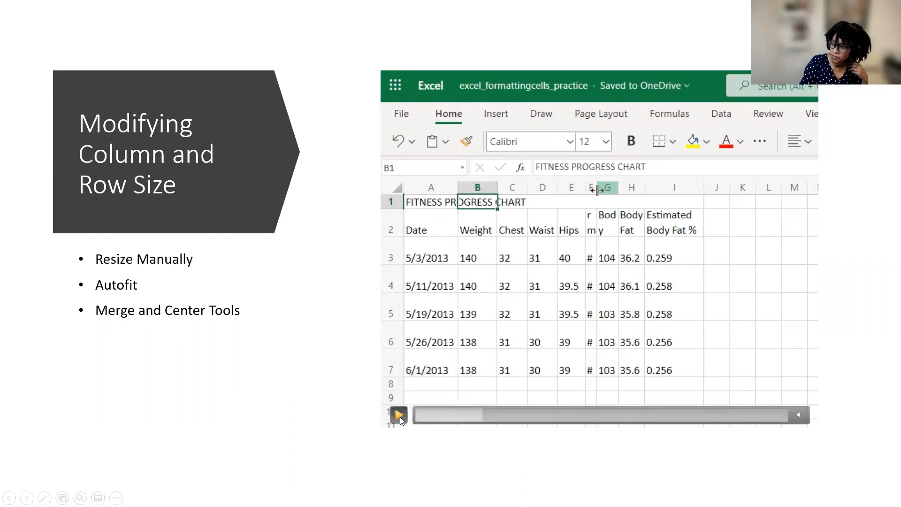
left_click(399, 414)
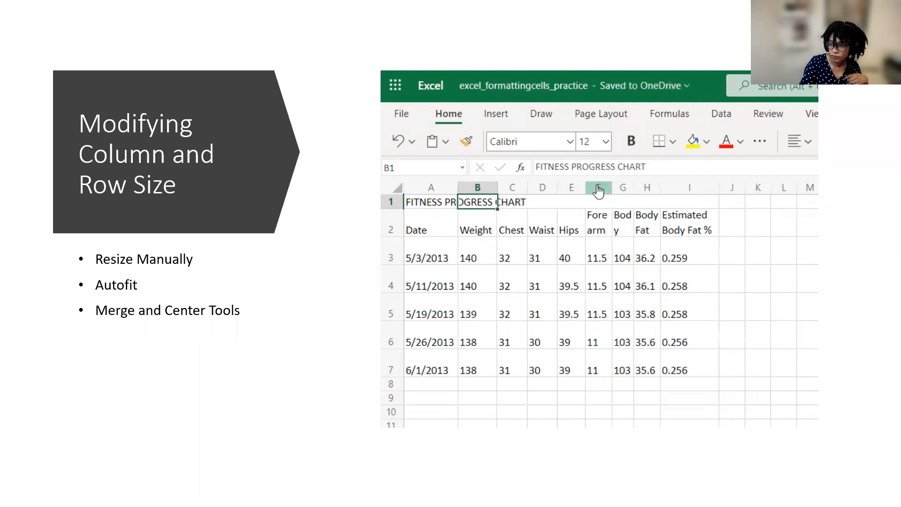
mouse_move(586, 407)
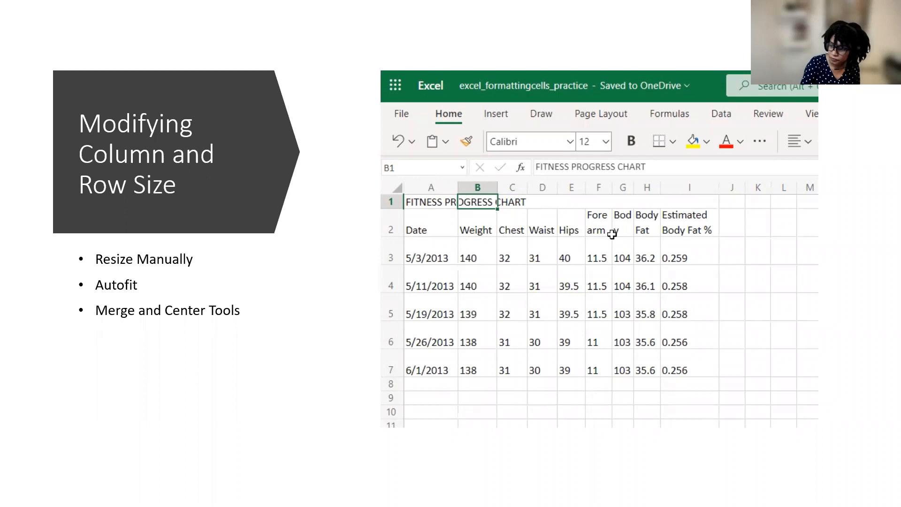
mouse_move(399, 418)
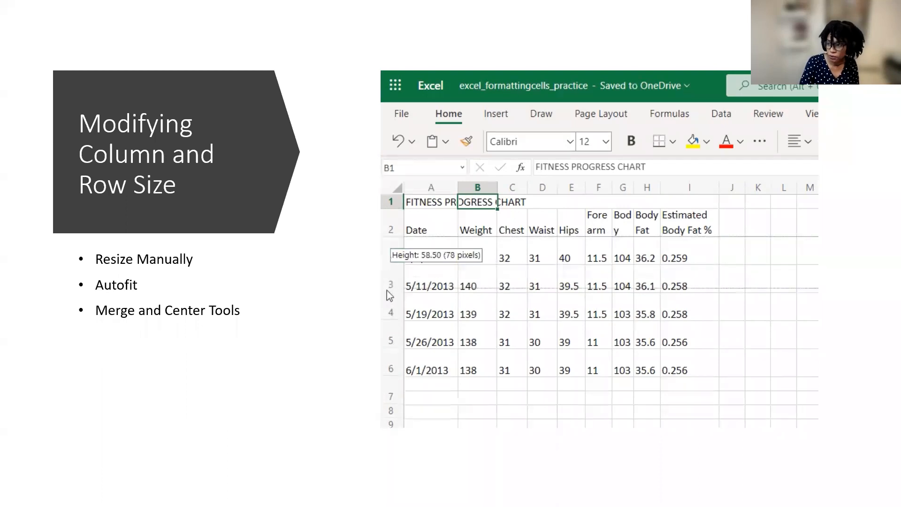
left_click_drag(386, 315, 383, 319)
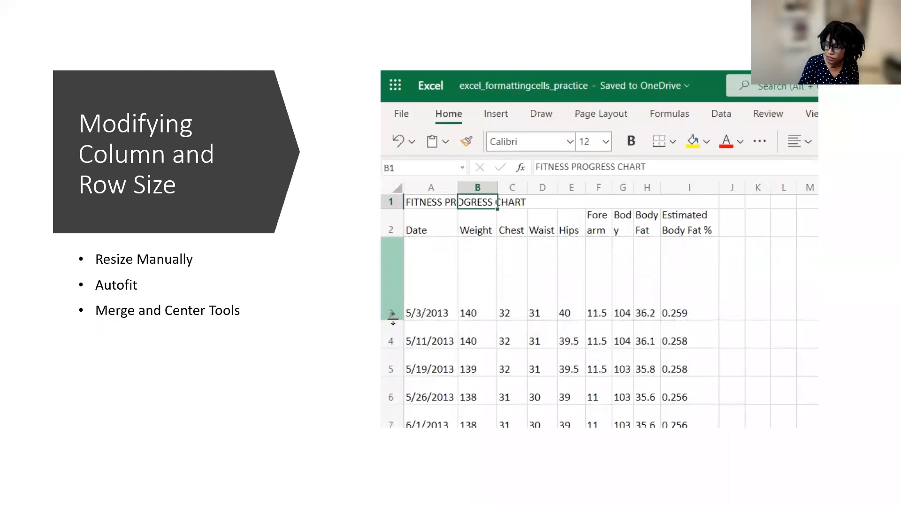
double_click(393, 317)
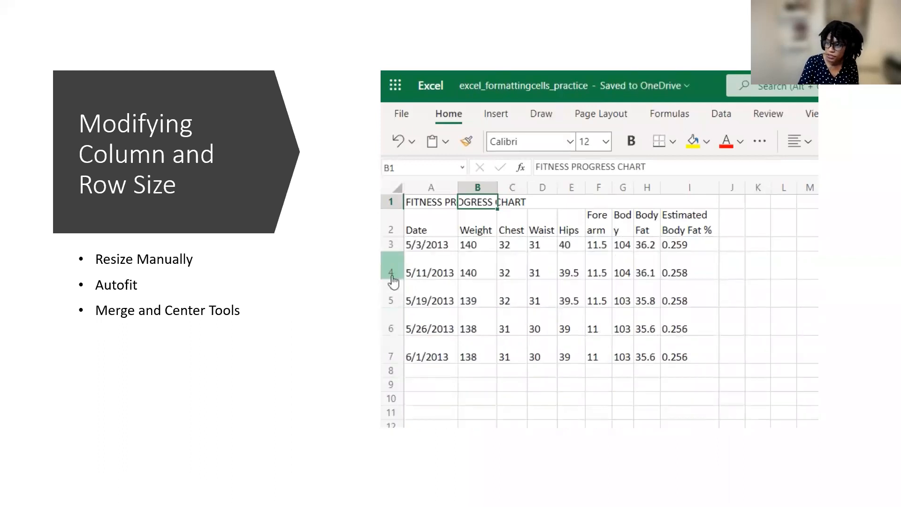
left_click(399, 189)
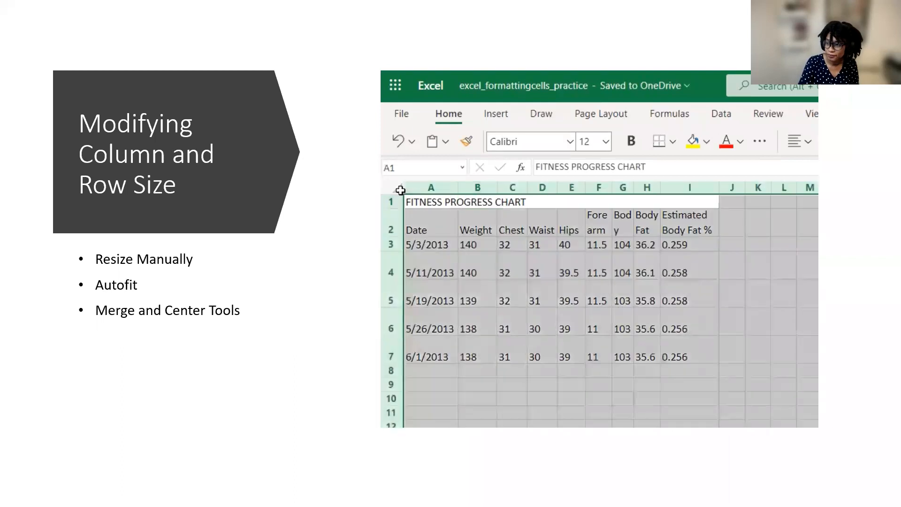
double_click(391, 279)
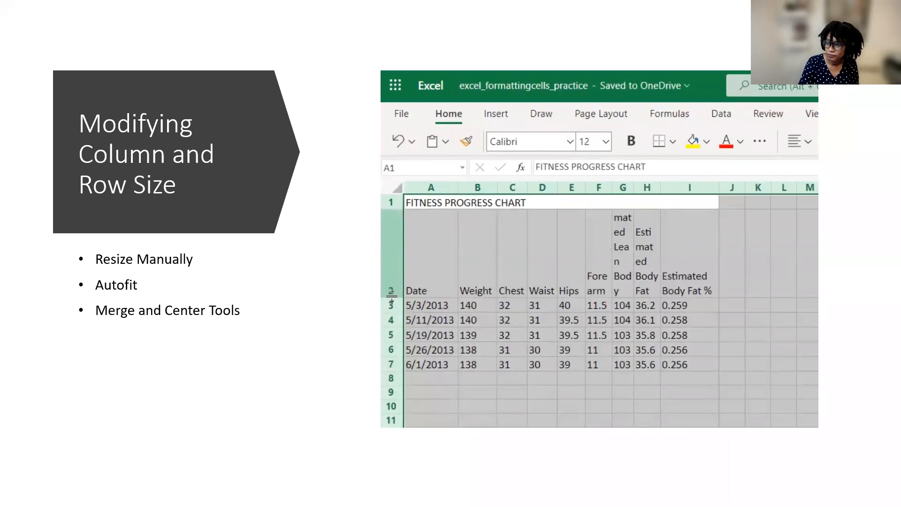
double_click(391, 297)
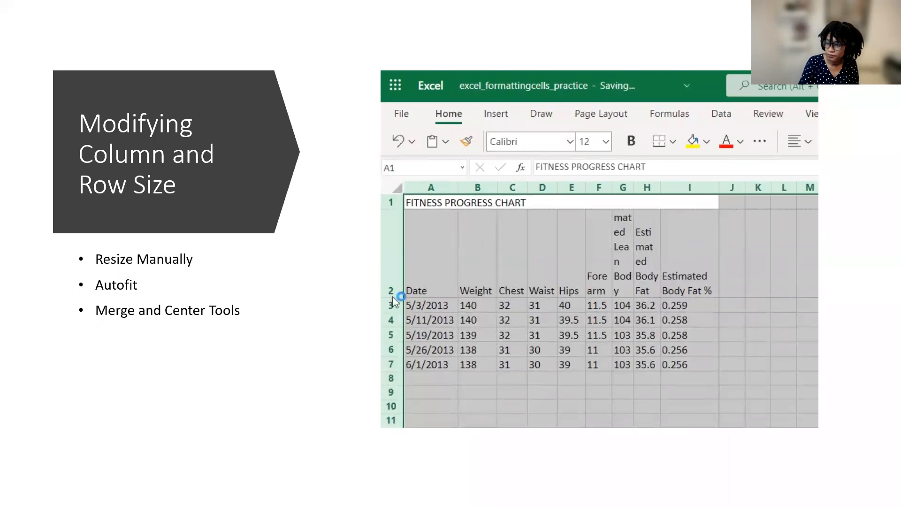
left_click(710, 321)
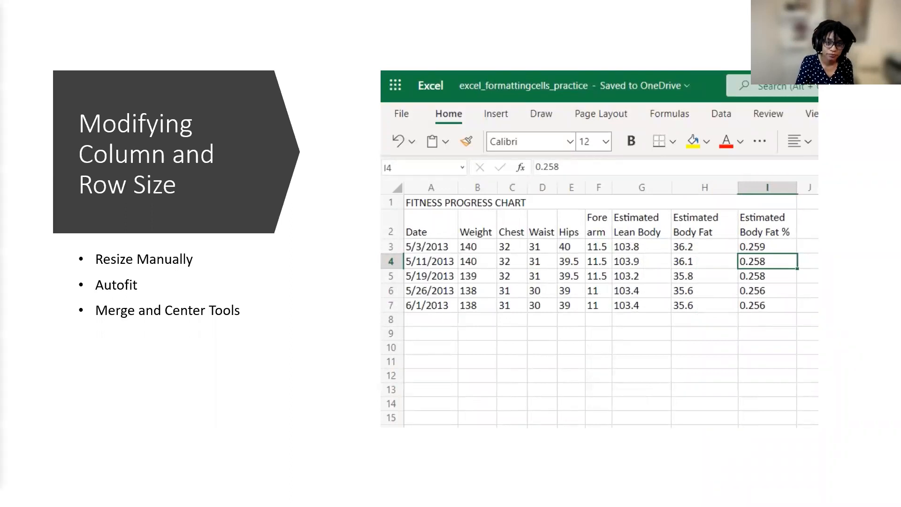
key("Right")
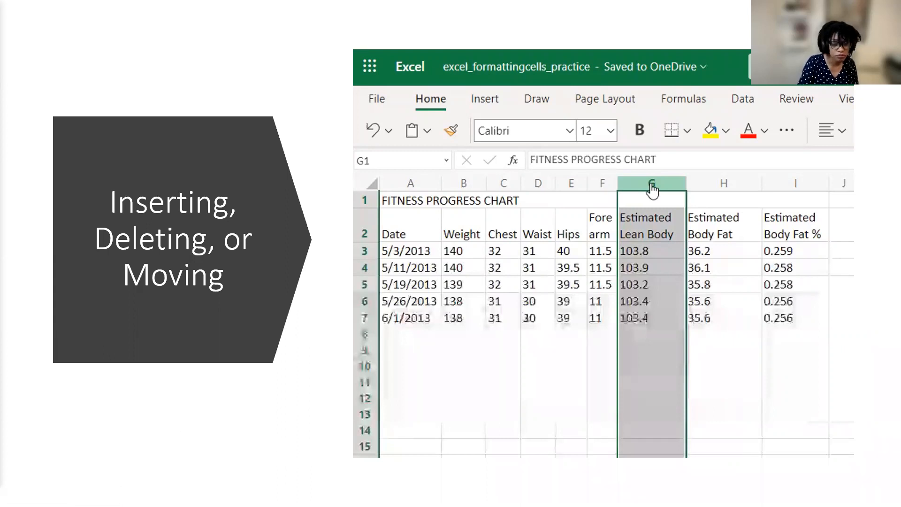
key("Right")
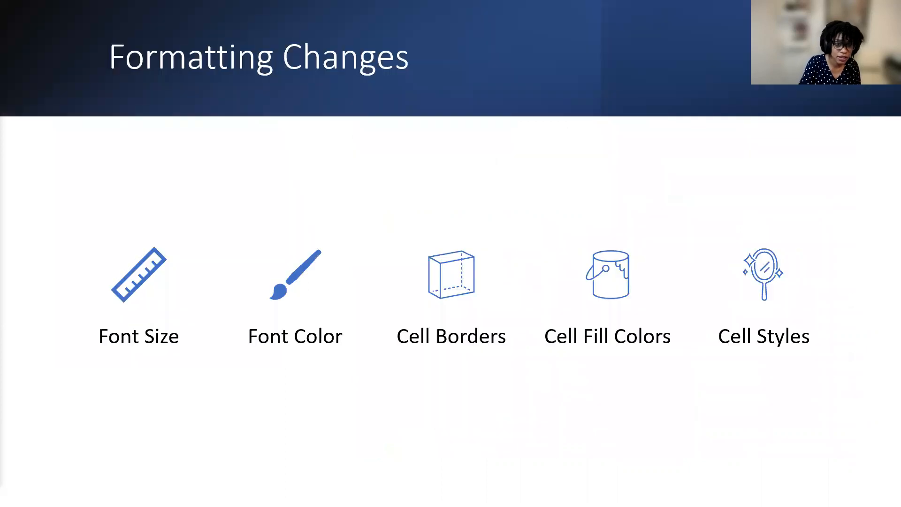
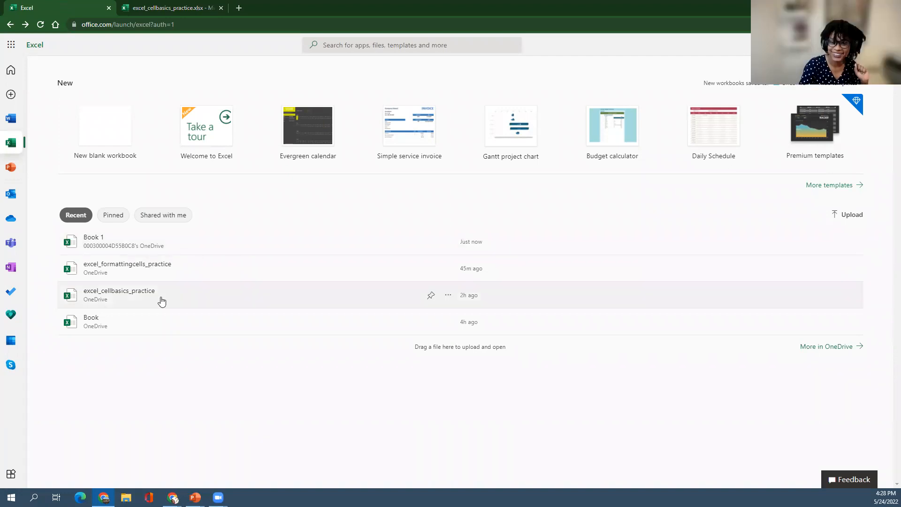
Open the excel_formattingcells_practice workbook and switch to its Fitness Progress sheet.
left_click(136, 268)
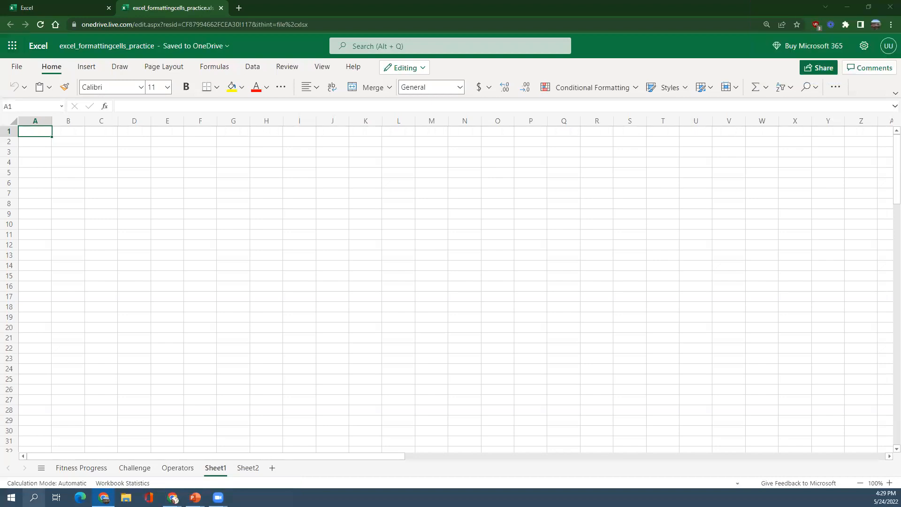
left_click(73, 467)
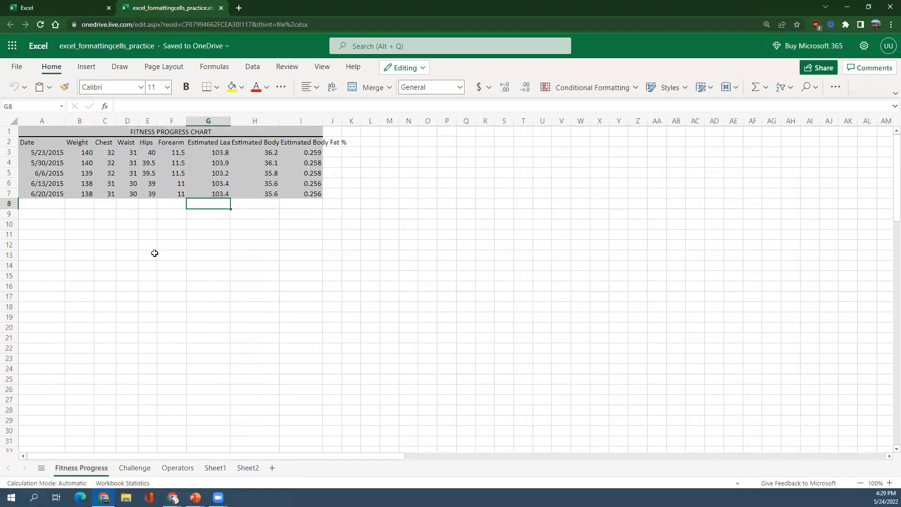
Unmerge the title row and reset the fitness table in A1:I7 to the plain default cell style.
left_click_drag(51, 132, 71, 192)
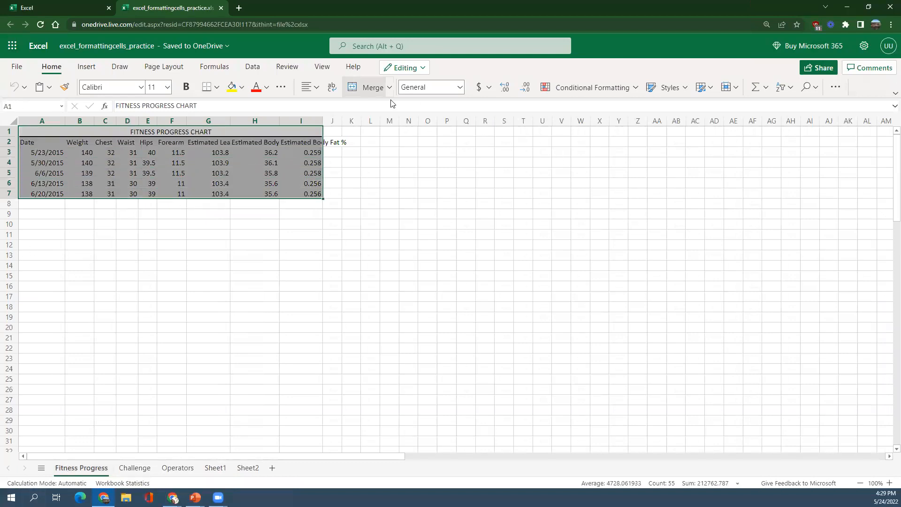
left_click(362, 93)
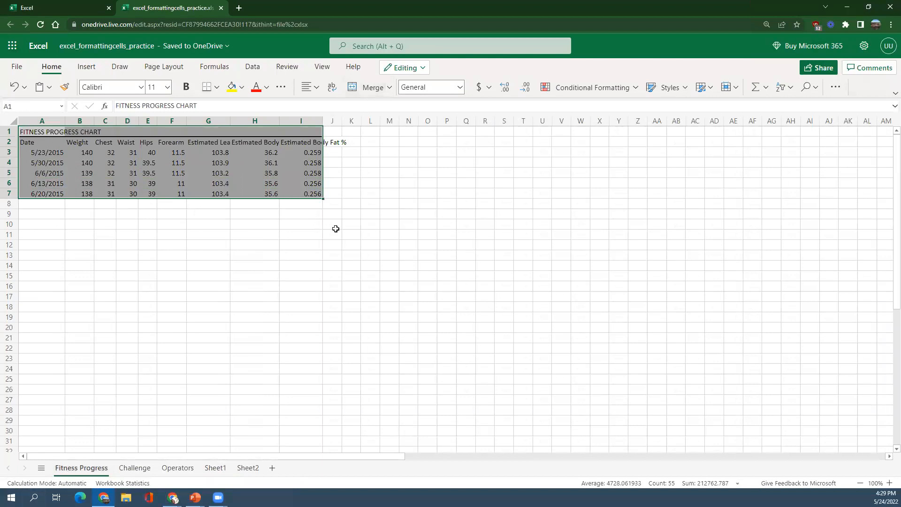
left_click(682, 87)
left_click(626, 131)
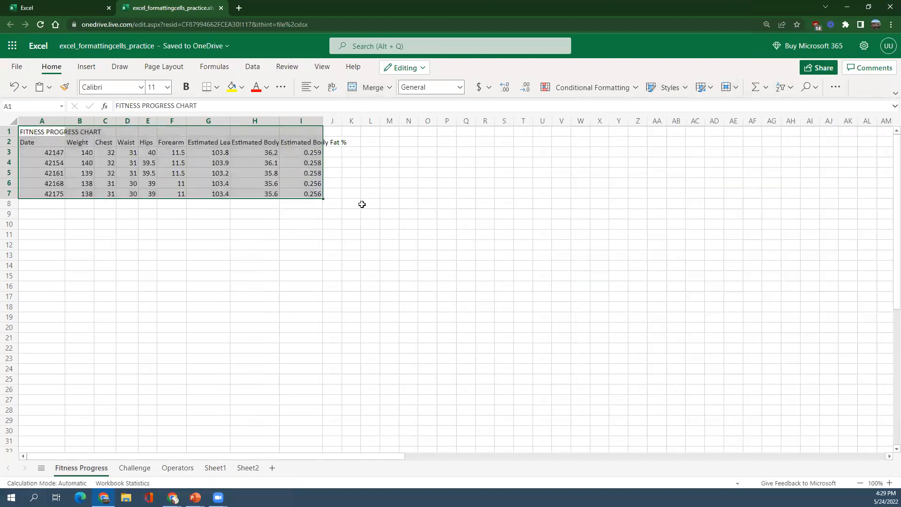
left_click(246, 203)
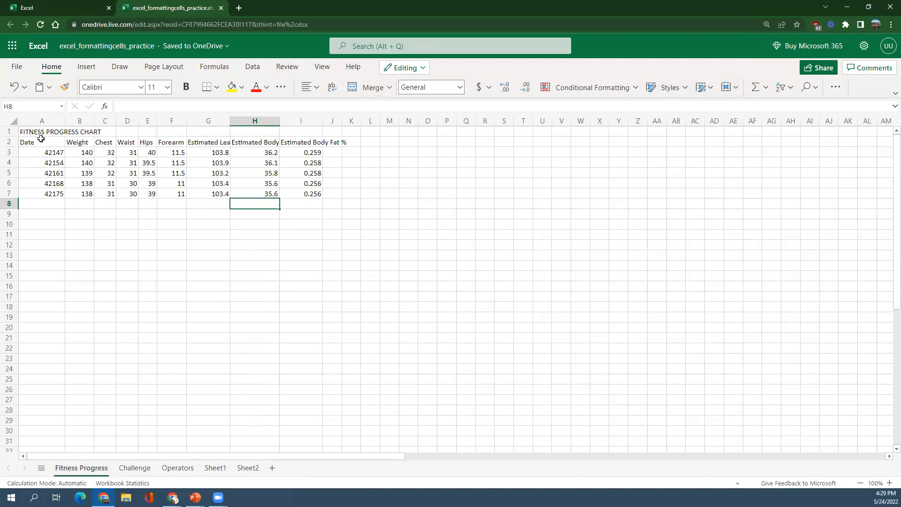
Examine which cell holds the FITNESS PROGRESS CHART title by selecting A1 and opening it for editing.
left_click(42, 133)
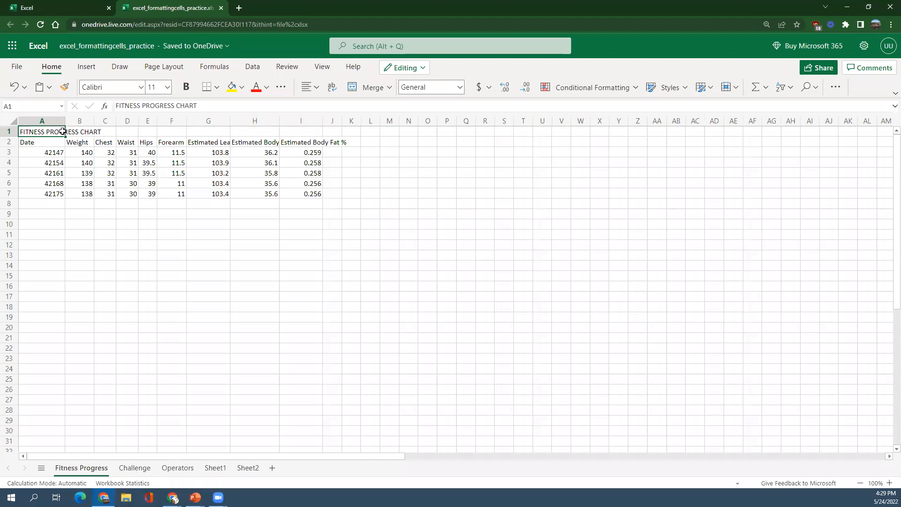
left_click(70, 162)
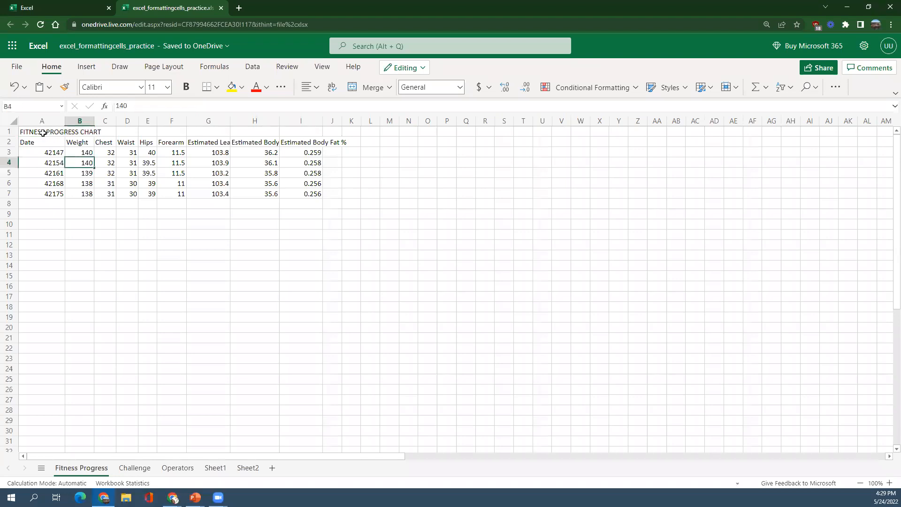
double_click(45, 133)
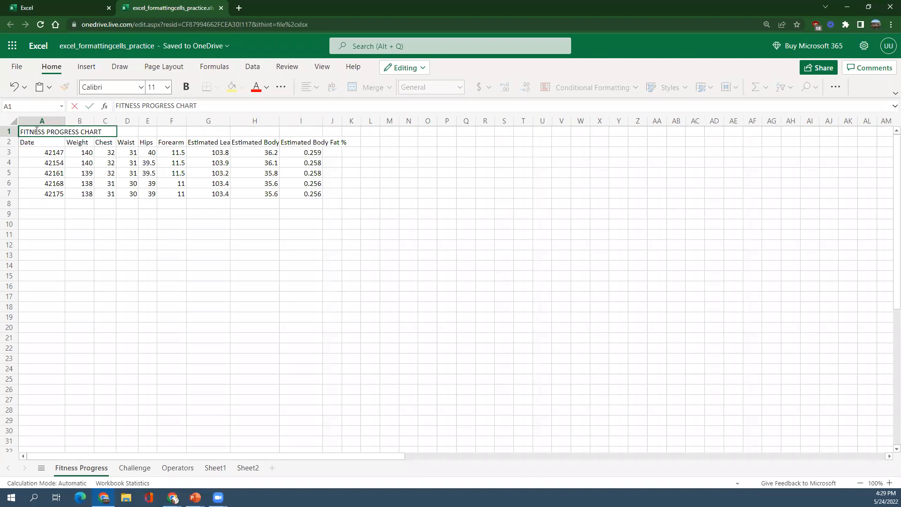
left_click(77, 172)
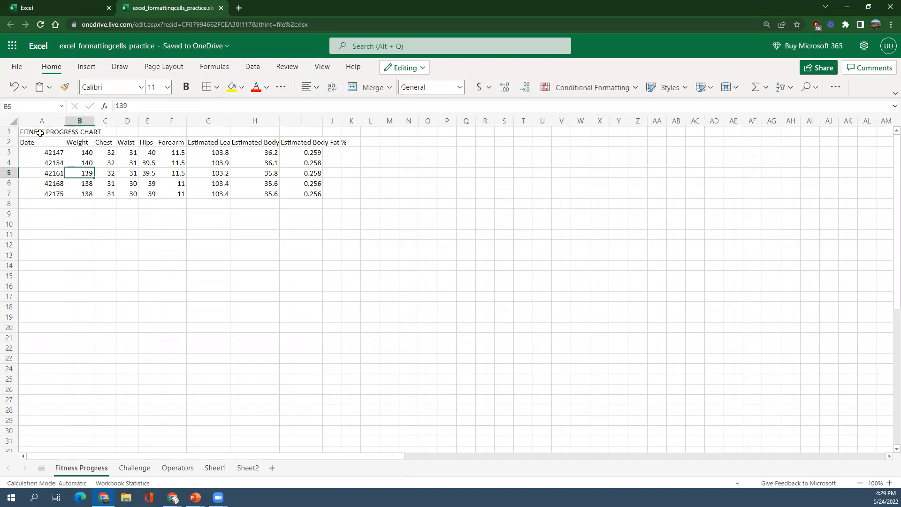
Enter the sample text "as" in B1 beside the title, then clear B1 and return to A1.
double_click(88, 133)
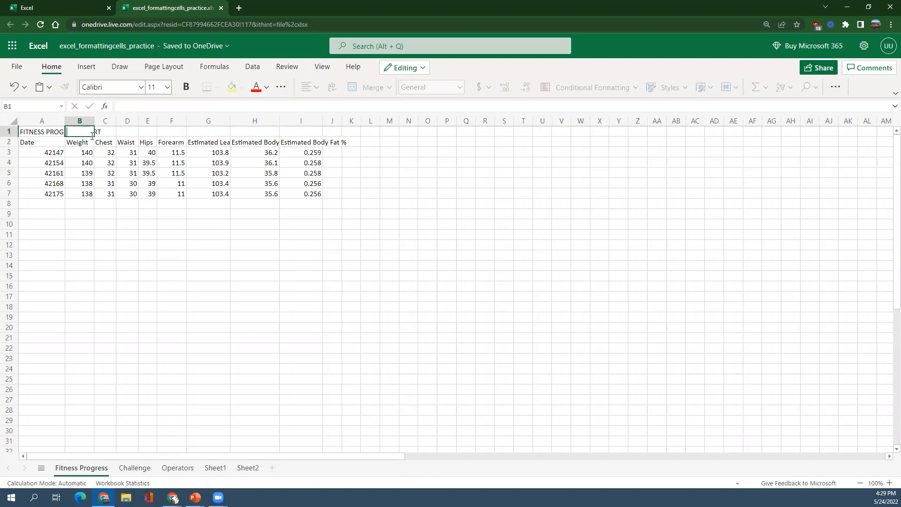
type("as")
left_click(82, 182)
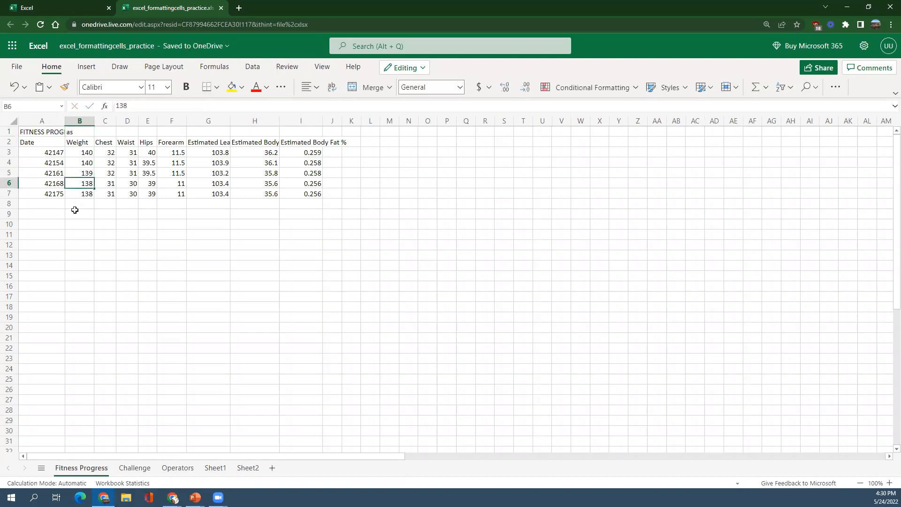
left_click(77, 134)
type("a")
key("BackSpace")
left_click(43, 133)
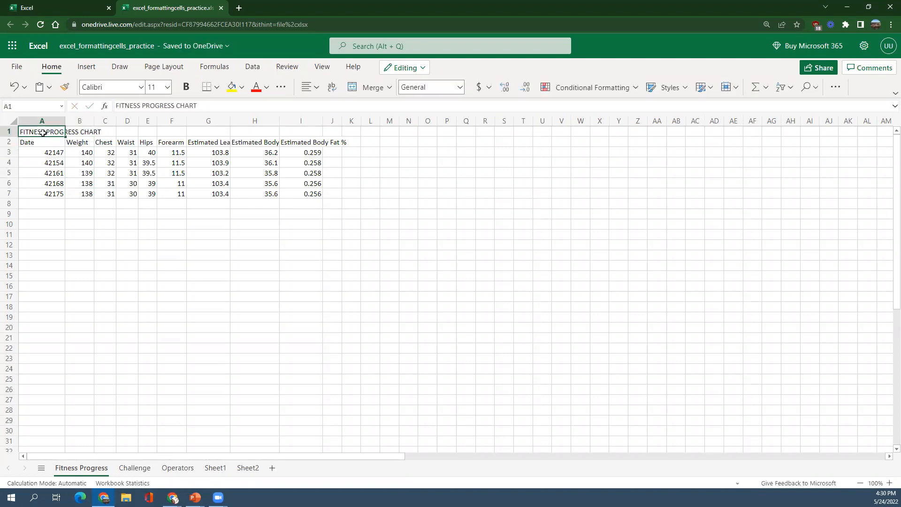
Merge and center the FITNESS PROGRESS CHART title across A1:I1, unmerging it once and merging it again.
left_click_drag(42, 132, 313, 132)
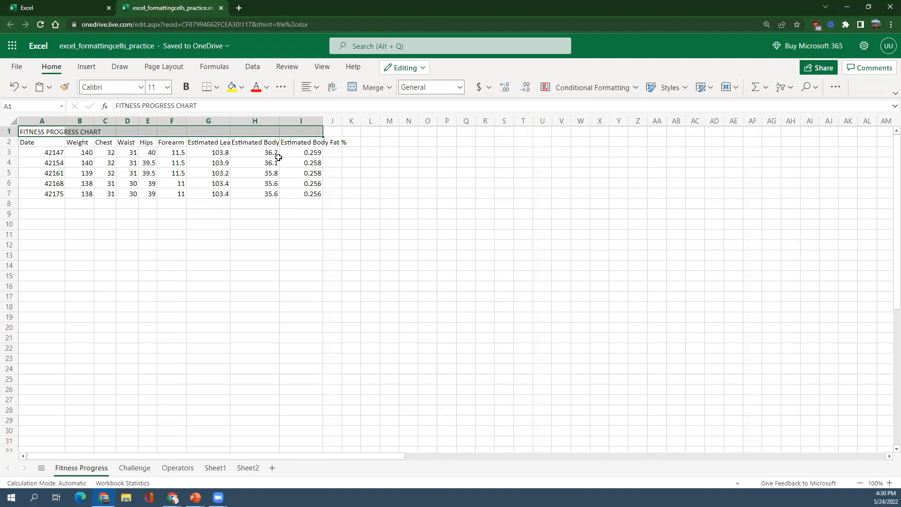
left_click(373, 89)
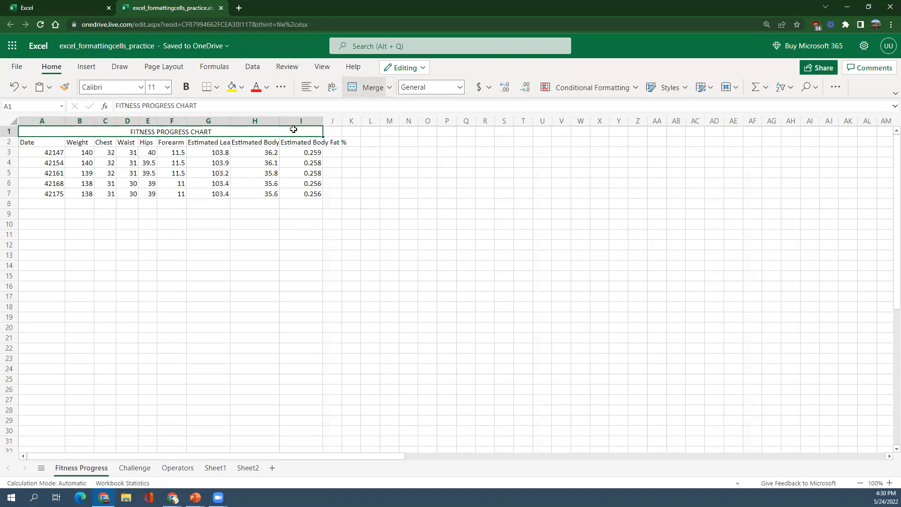
left_click(360, 90)
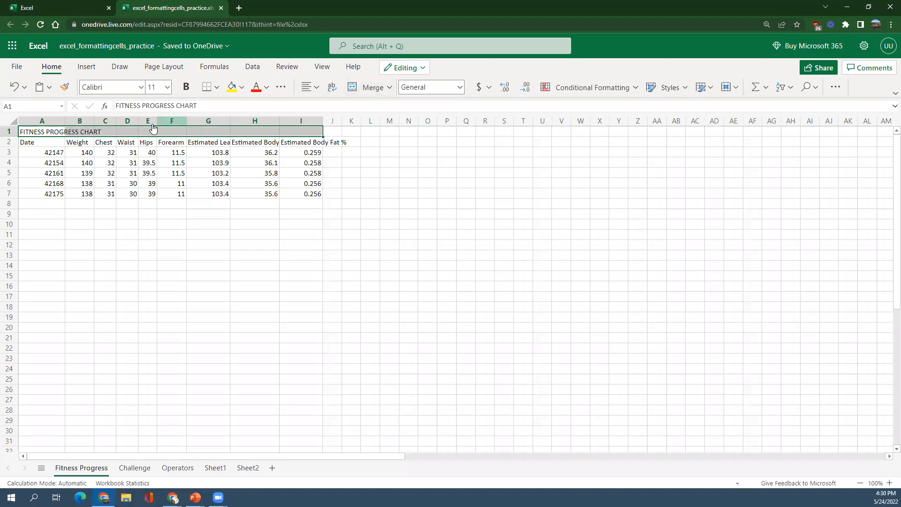
left_click(367, 89)
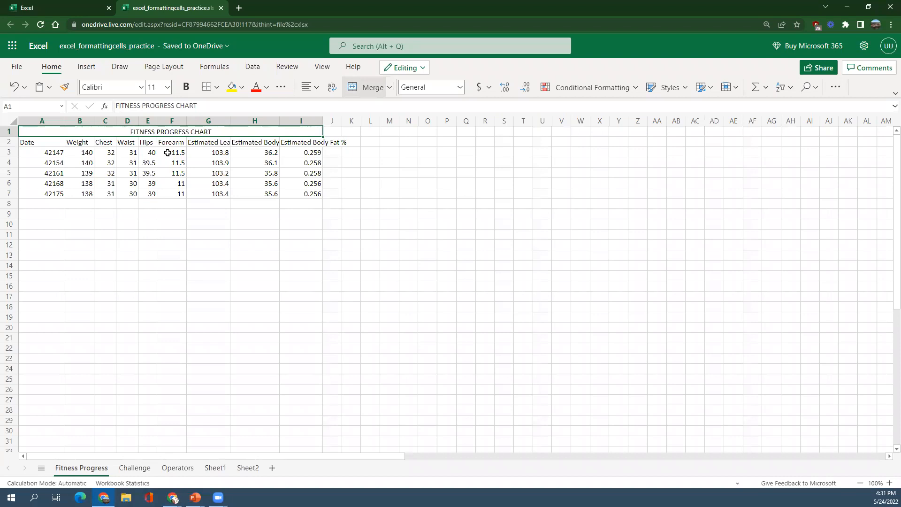
Replace the first date in A3 with 5/24/2022 and fill consecutive daily dates down through A7.
left_click(41, 142)
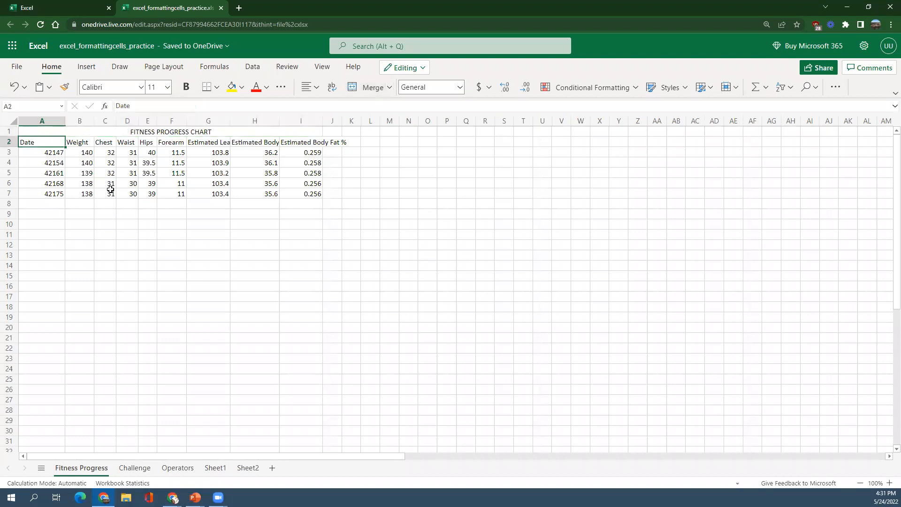
left_click(54, 154)
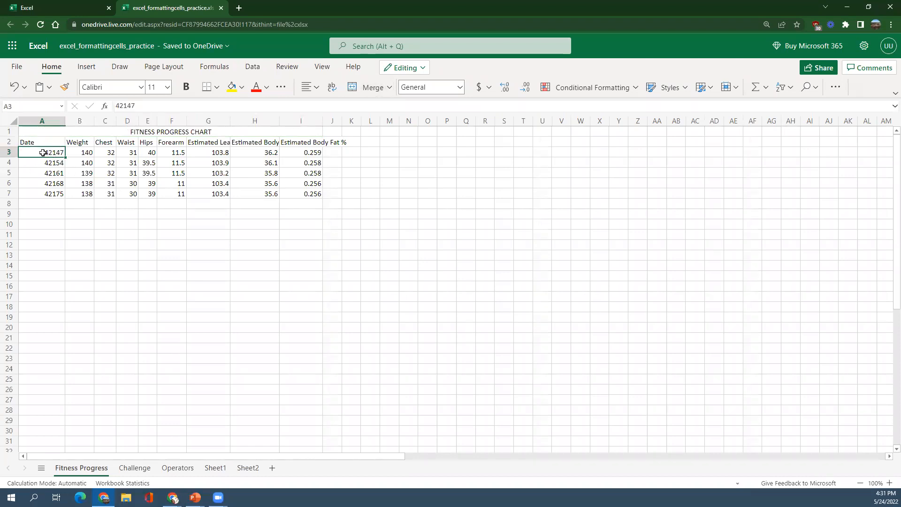
double_click(44, 153)
left_click_drag(43, 153, 13, 153)
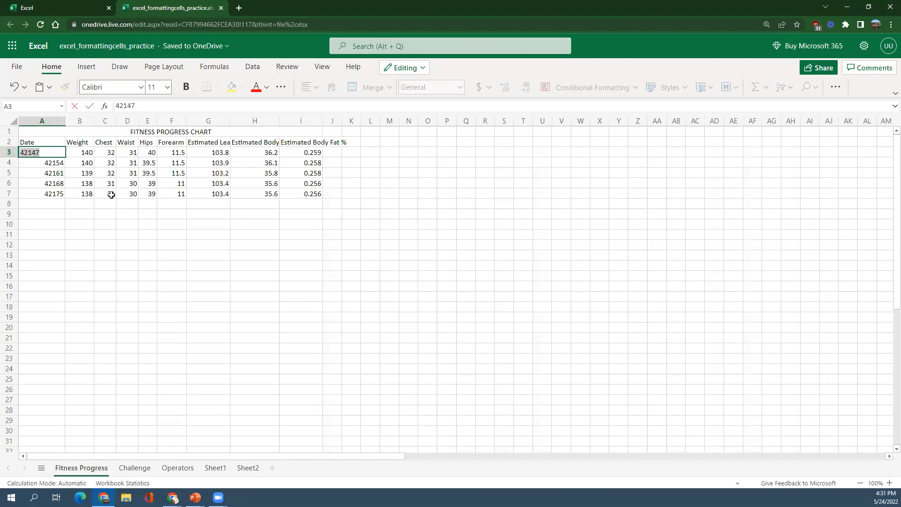
type("5/24/2022")
left_click(52, 221)
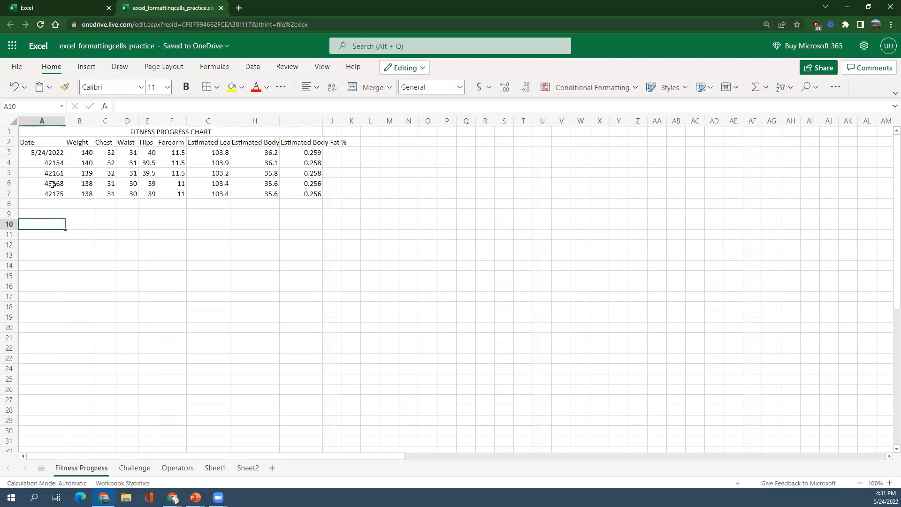
left_click(56, 154)
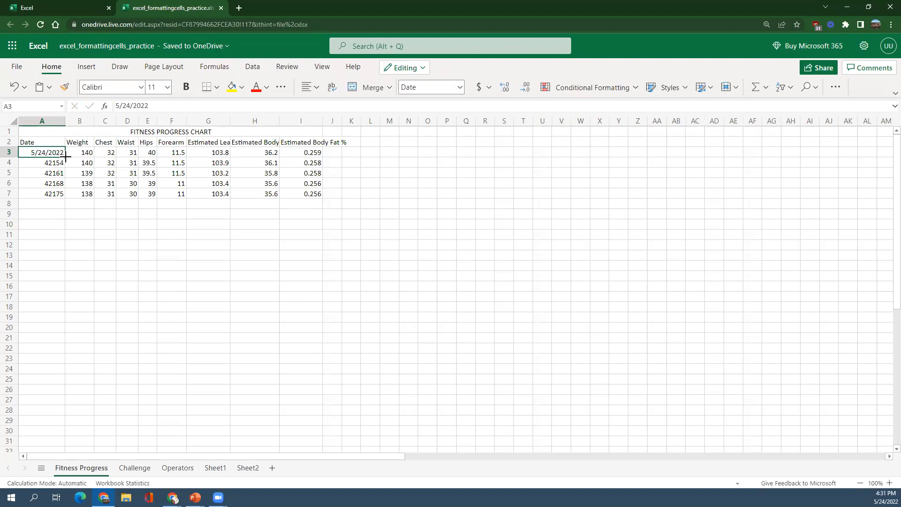
left_click_drag(66, 158, 66, 195)
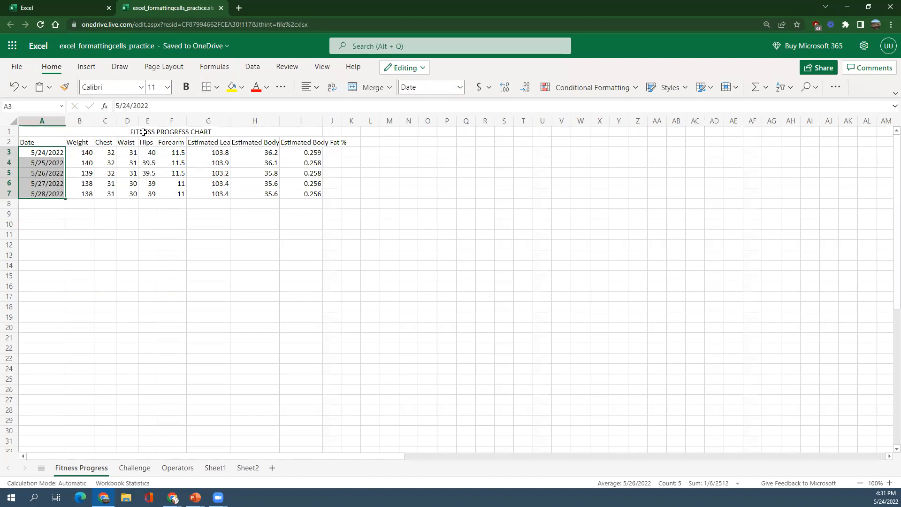
Set the font size of the merged FITNESS PROGRESS CHART title to 14.
left_click(63, 133)
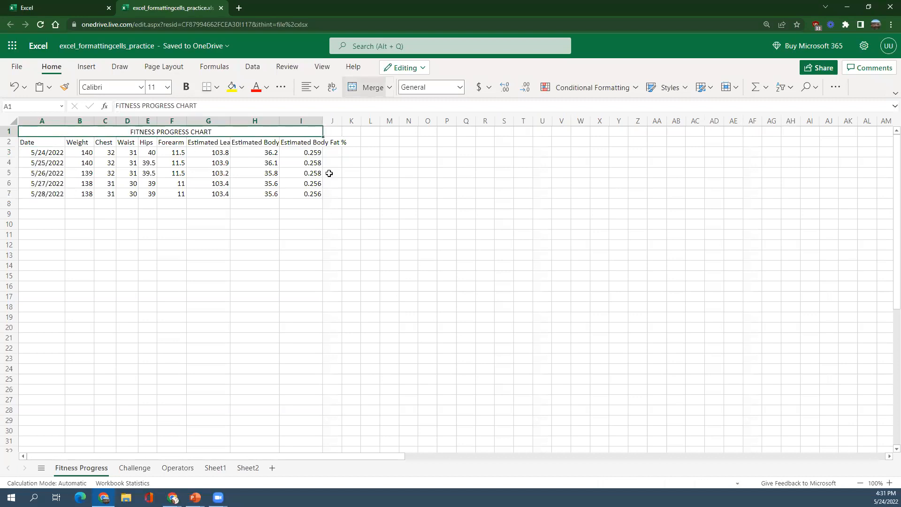
left_click(167, 87)
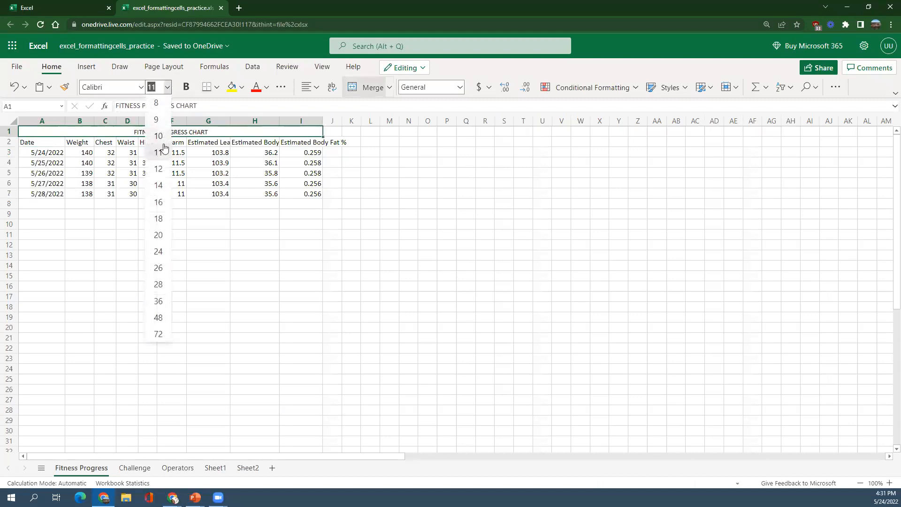
left_click(157, 186)
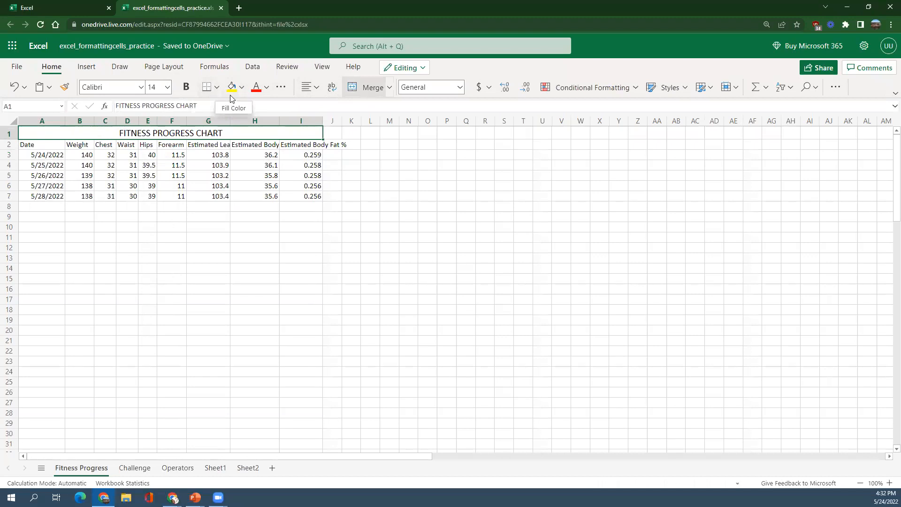
Add a double bottom border beneath the merged FITNESS PROGRESS CHART title.
left_click(217, 87)
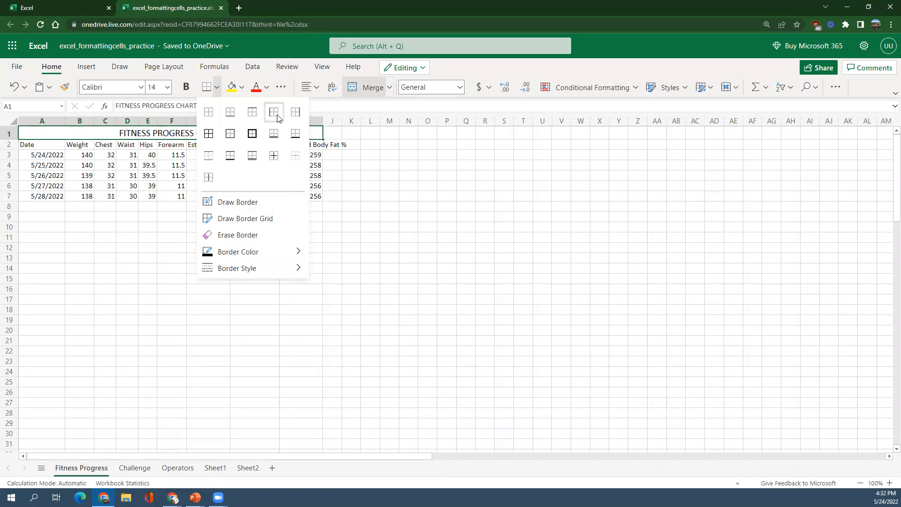
left_click(272, 139)
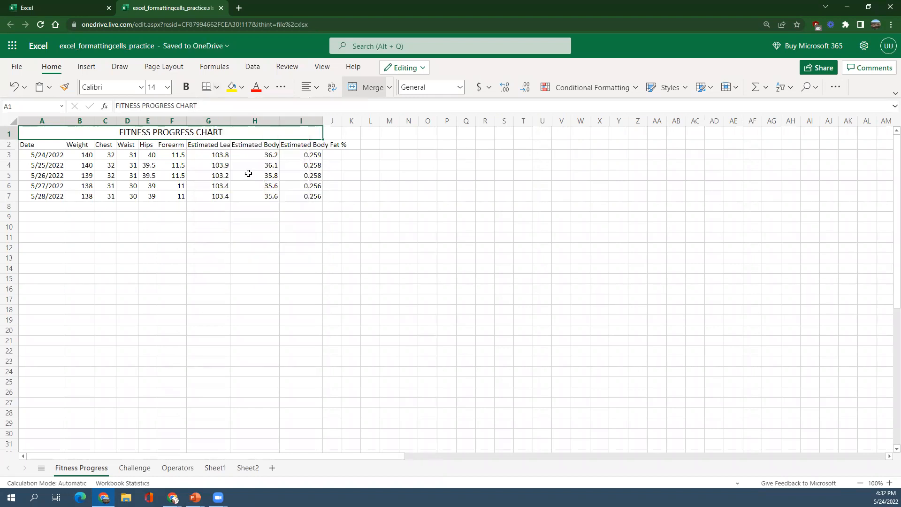
left_click(202, 162)
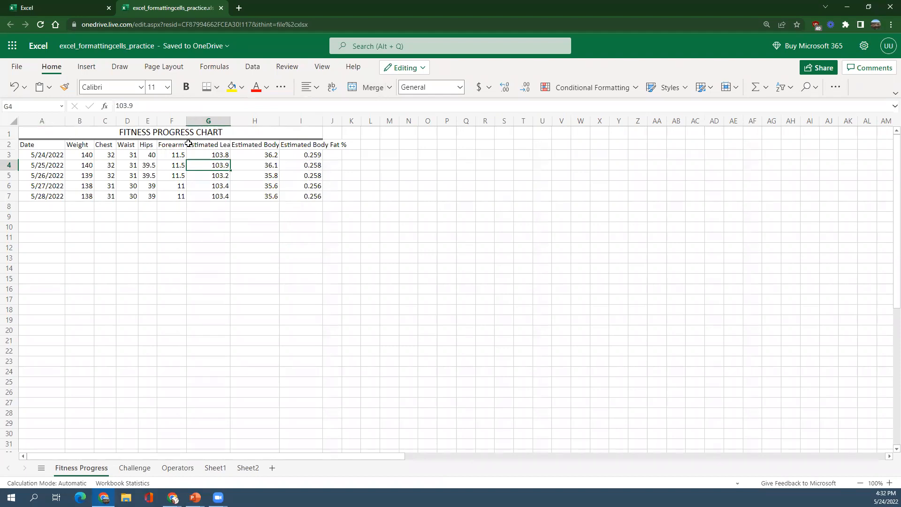
Apply an outside border around the 5/25/2022 body measurements from Weight to Forearm, cells B4:F4.
left_click(78, 162)
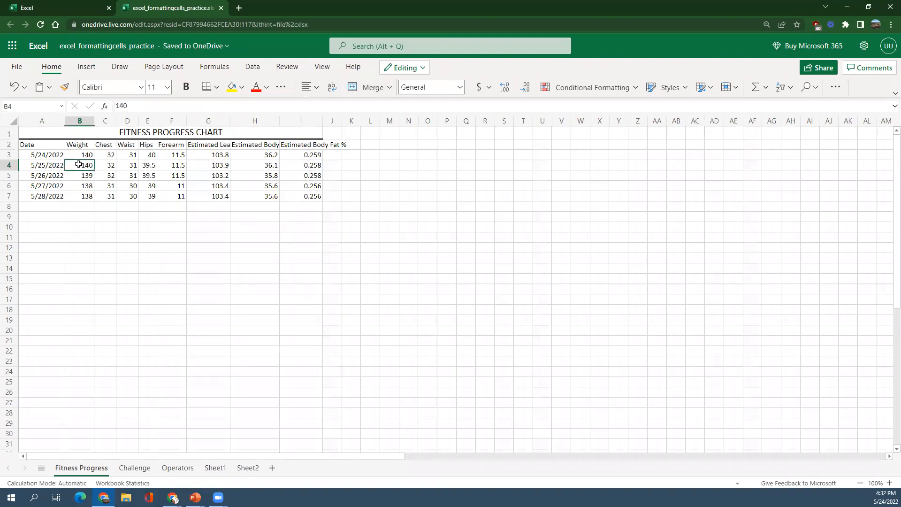
left_click(217, 87)
key("Escape")
left_click_drag(82, 166, 166, 166)
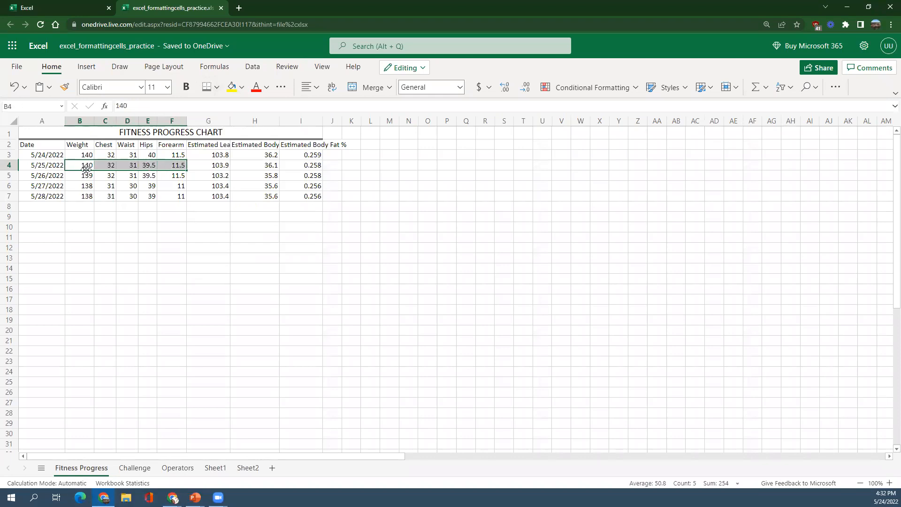
left_click(218, 87)
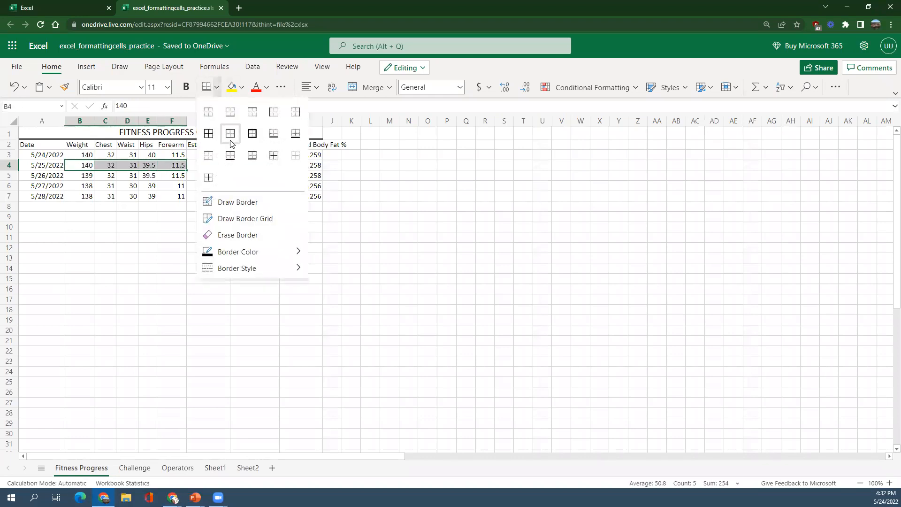
left_click(231, 135)
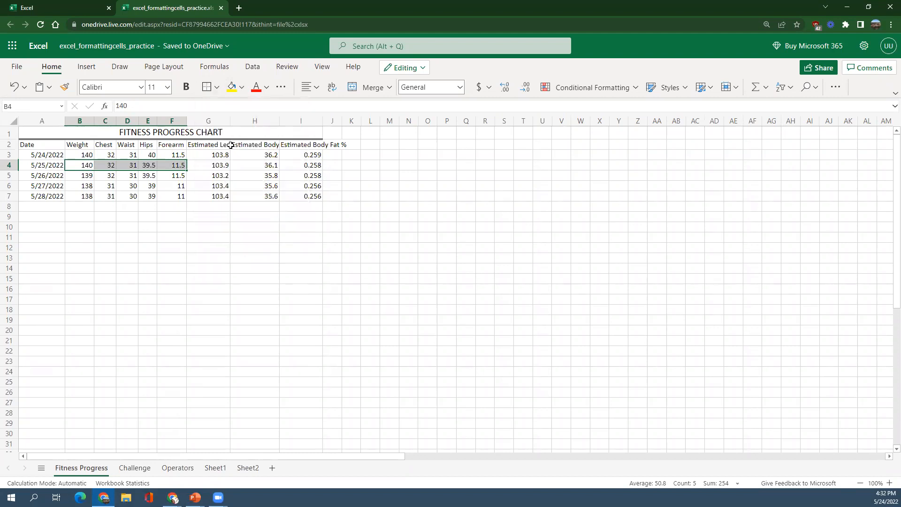
left_click(173, 185)
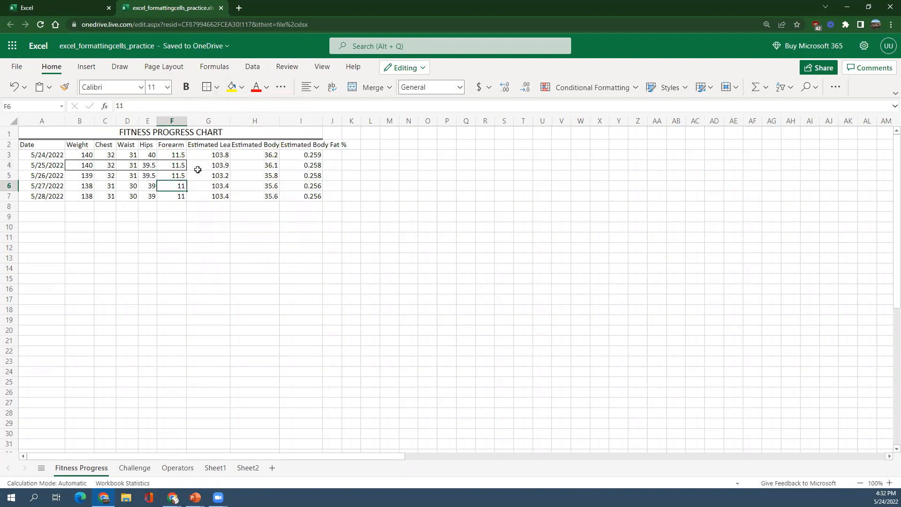
Apply all borders to the fitness table from the header row through the last entry, A2:I7.
left_click(217, 87)
left_click(137, 168)
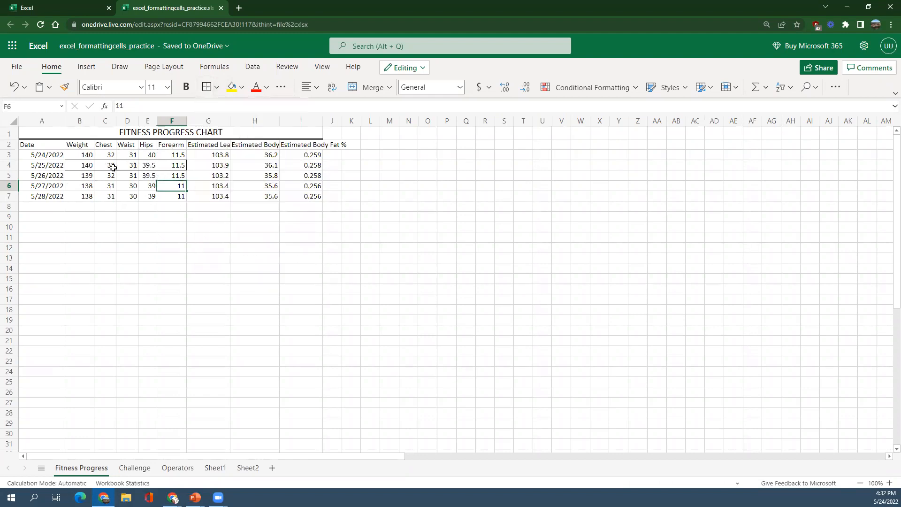
left_click(88, 166)
left_click_drag(27, 145, 295, 196)
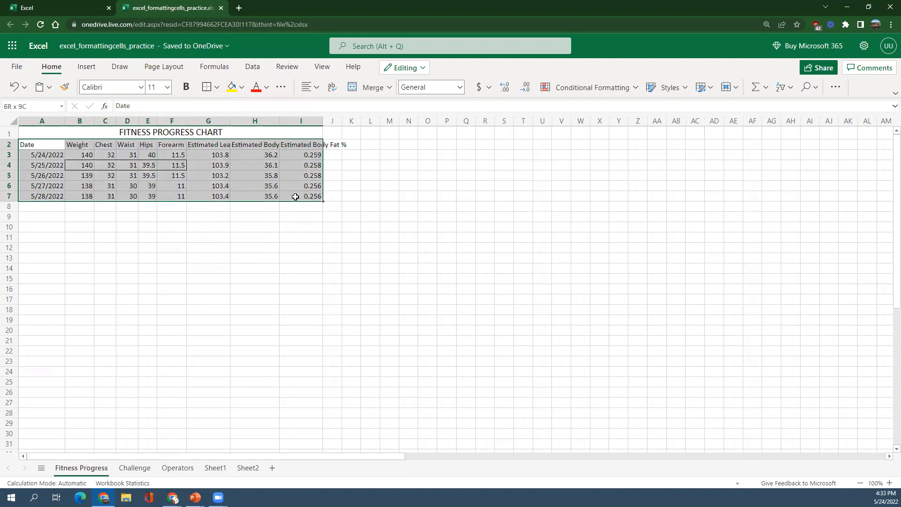
left_click(215, 88)
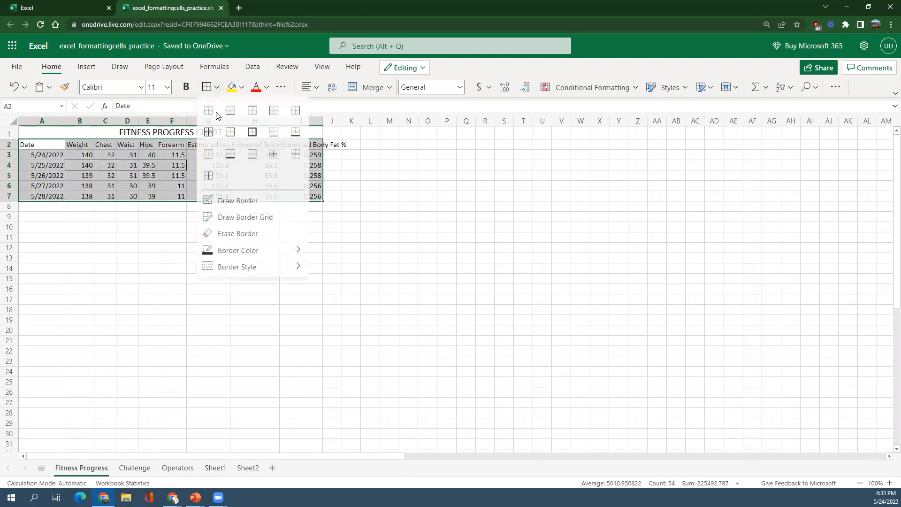
left_click(210, 135)
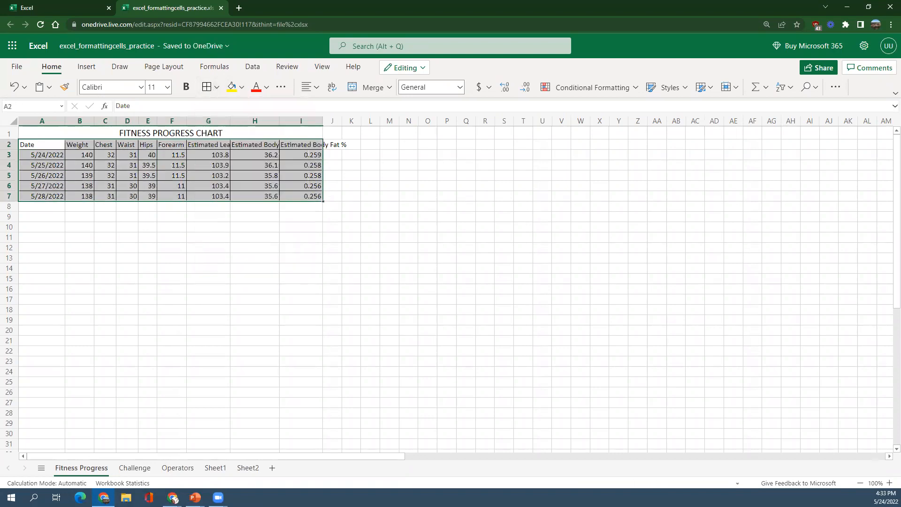
left_click(233, 161)
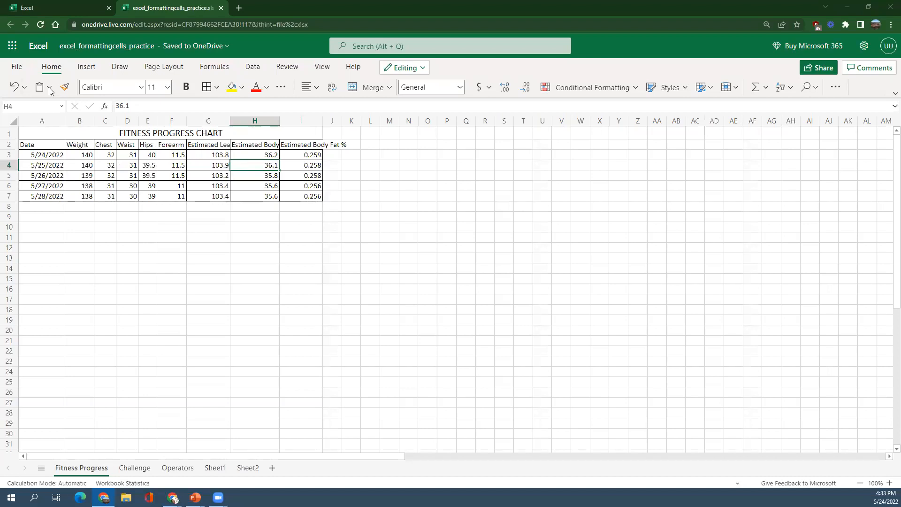
Fill the merged FITNESS PROGRESS CHART title with the lightest blue theme color.
left_click(45, 133)
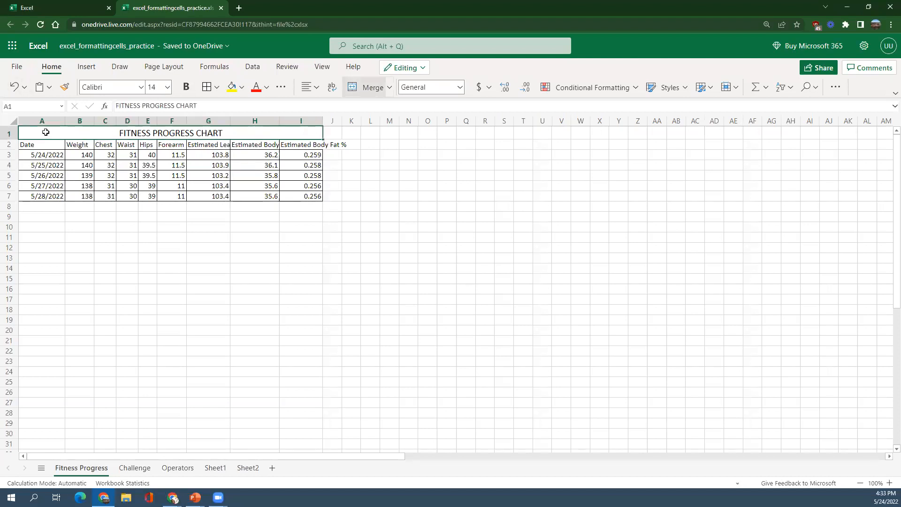
left_click(40, 145)
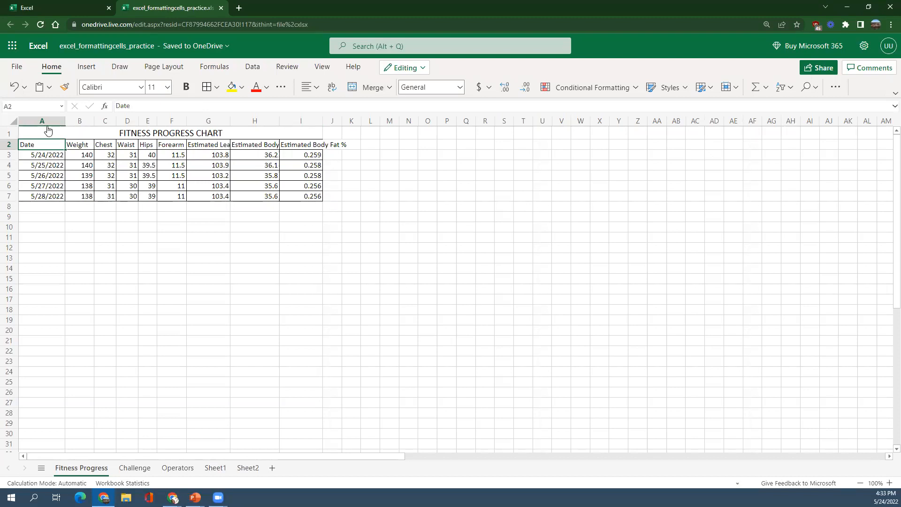
left_click(33, 134)
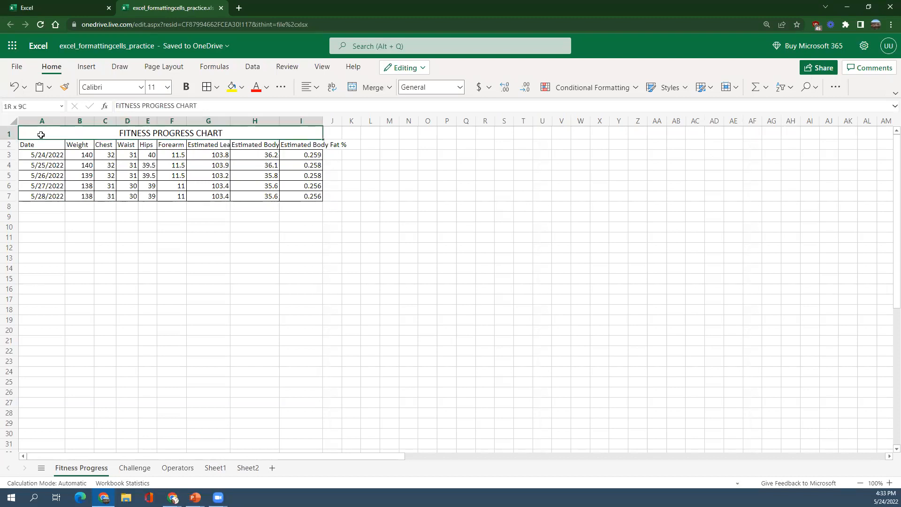
left_click(242, 88)
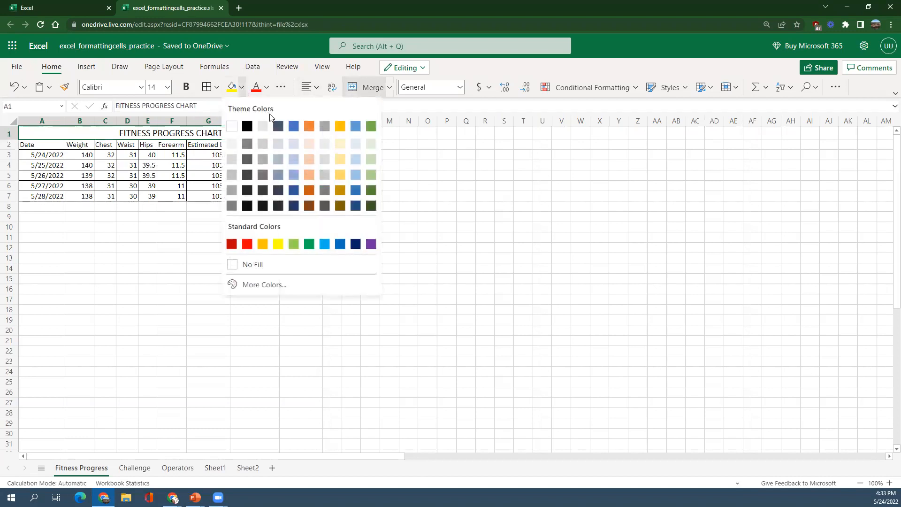
left_click(292, 144)
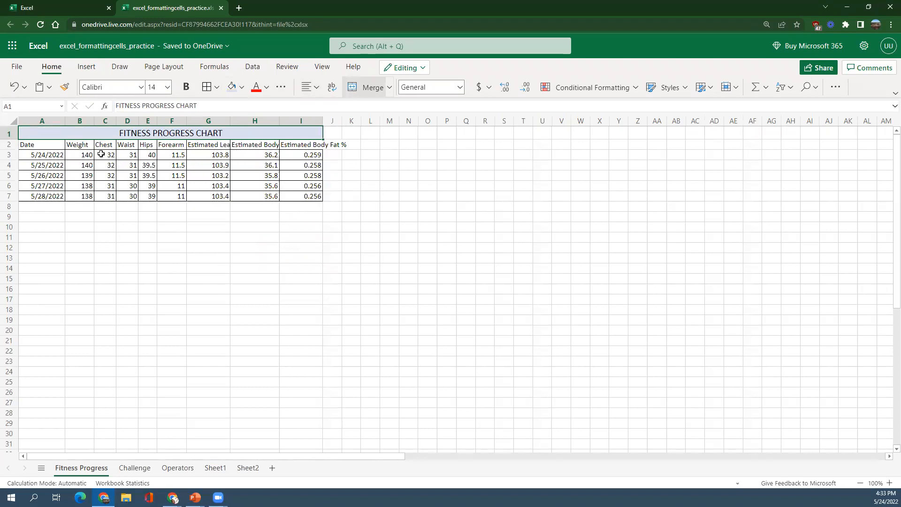
Highlight the first and last body fat percentages, I3 and I7, with the standard yellow fill.
left_click(310, 153)
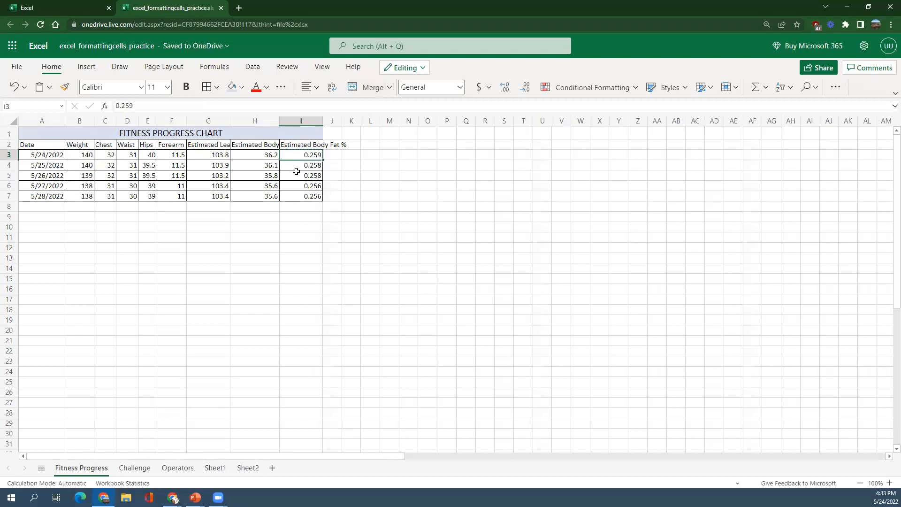
left_click(303, 196)
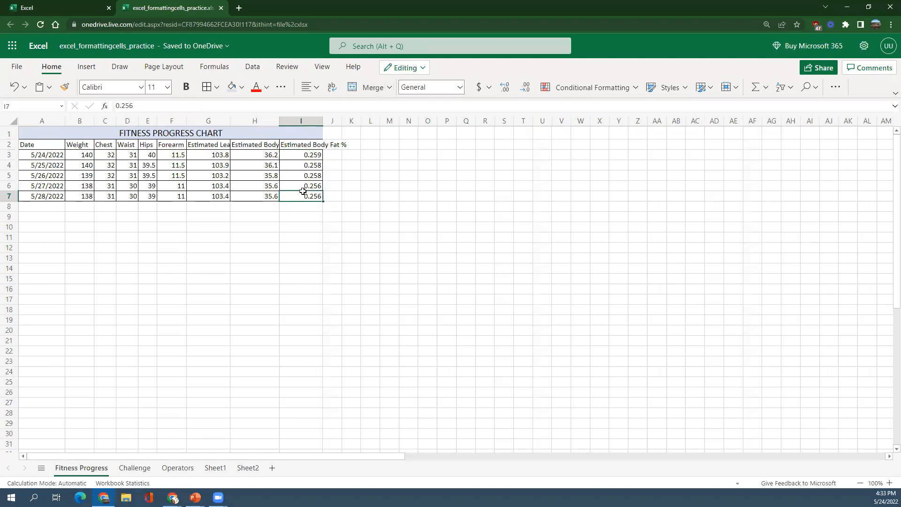
left_click(306, 155)
left_click(244, 89)
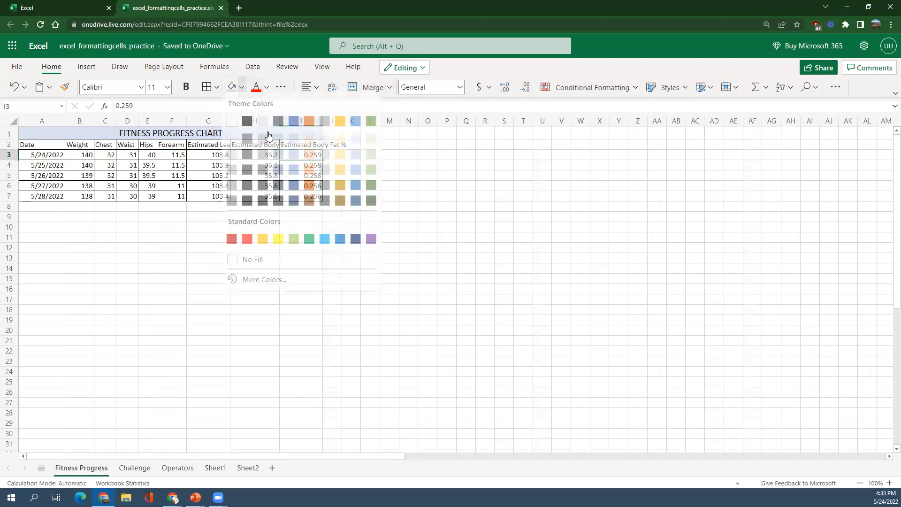
left_click(274, 243)
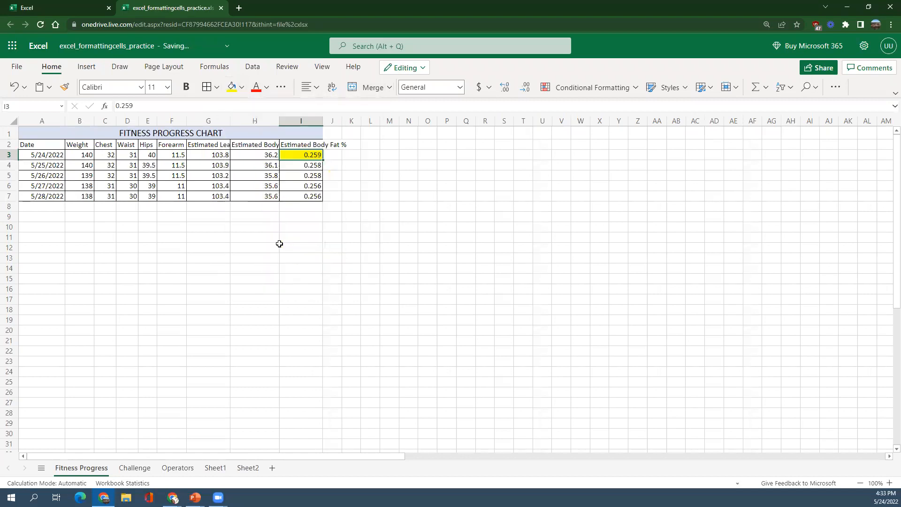
left_click(305, 194)
left_click(241, 88)
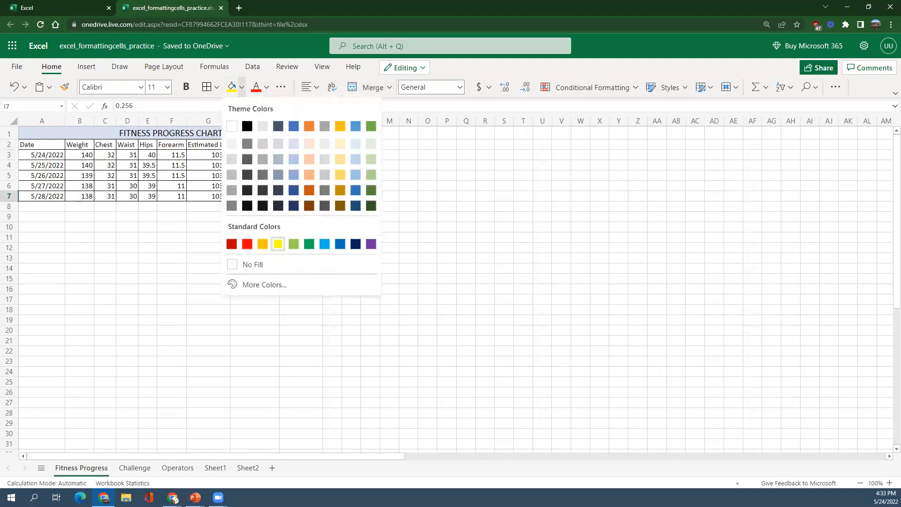
left_click(278, 243)
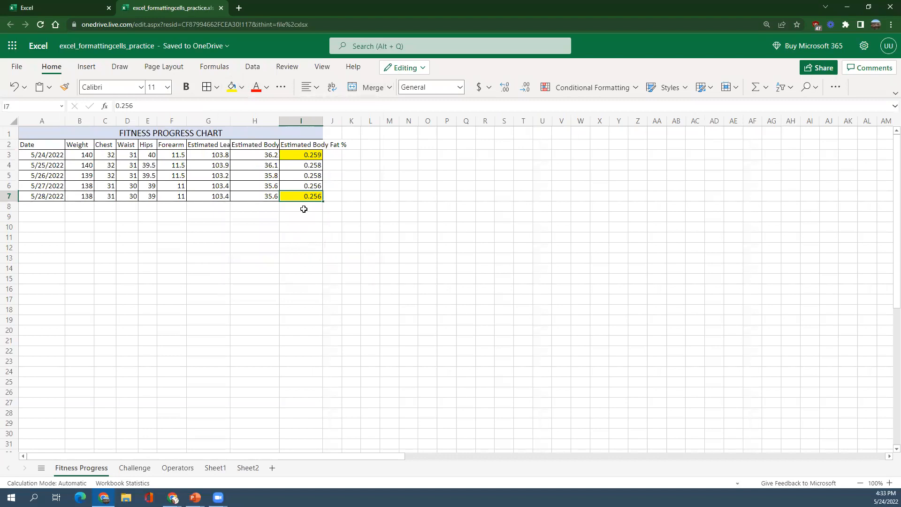
left_click(334, 249)
Apply the 40% - Accent5 cell style to the whole fitness chart, A1:I7.
left_click_drag(318, 195, 30, 135)
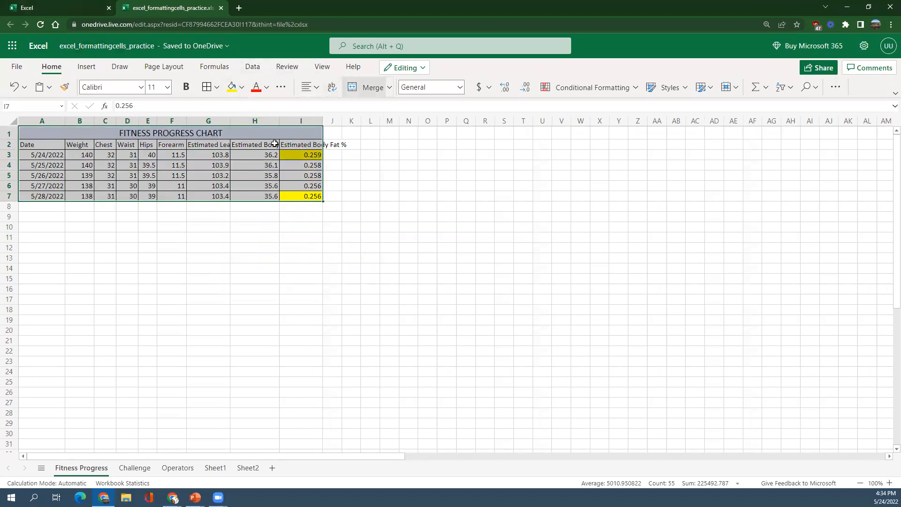
left_click(679, 94)
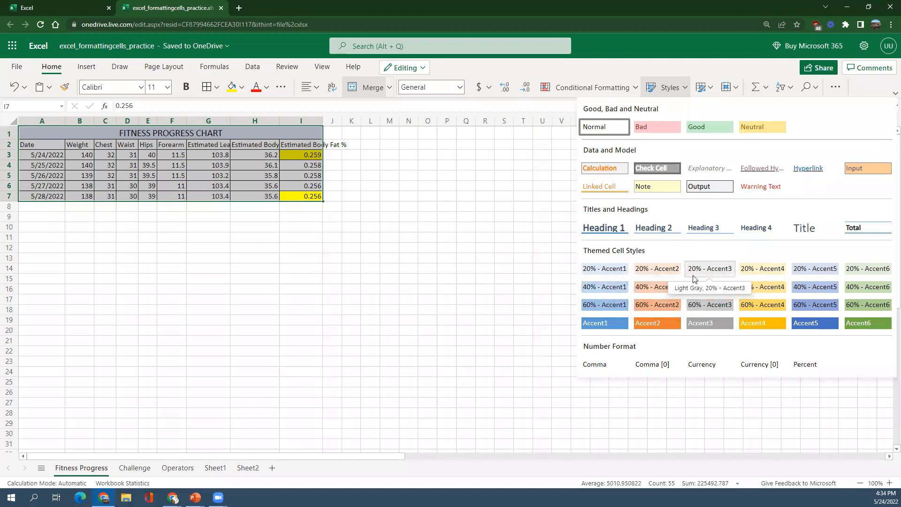
left_click(805, 293)
left_click(327, 257)
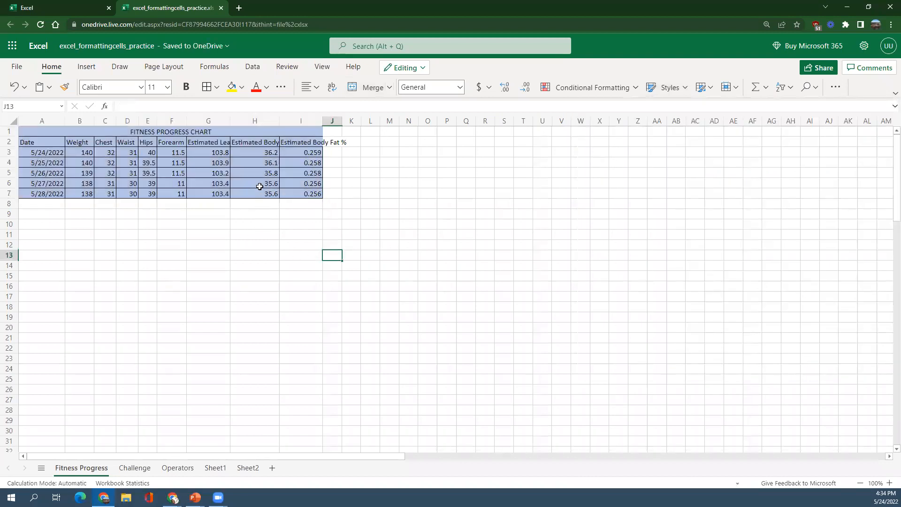
Apply the Total cell style to the entire fitness chart, A1:I7.
left_click_drag(320, 198, 21, 131)
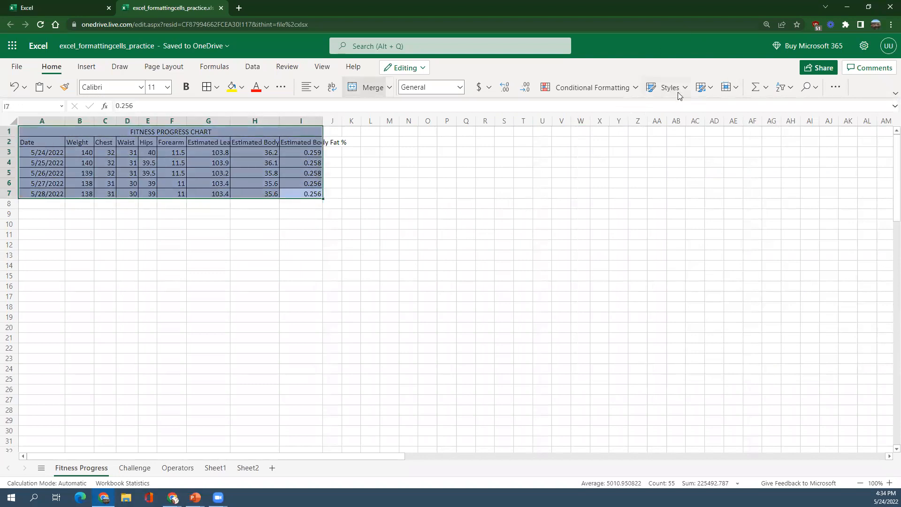
left_click(666, 87)
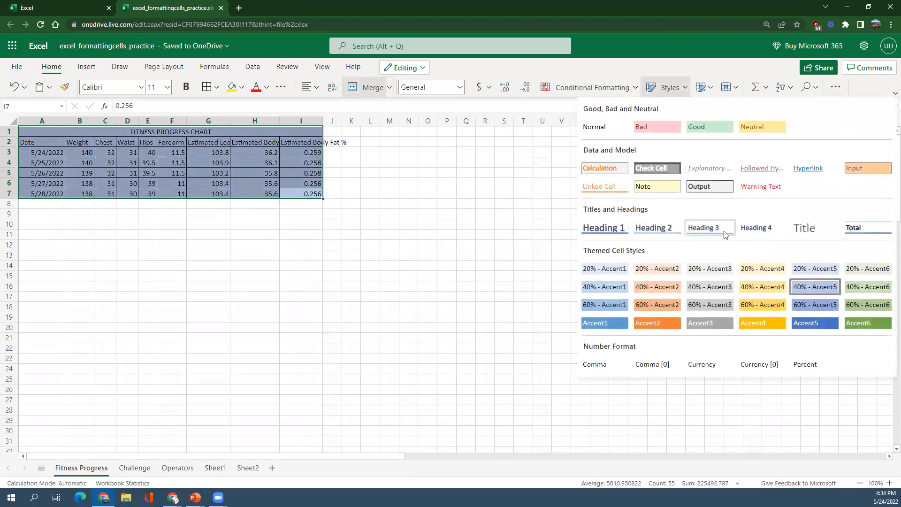
left_click(860, 226)
left_click(288, 243)
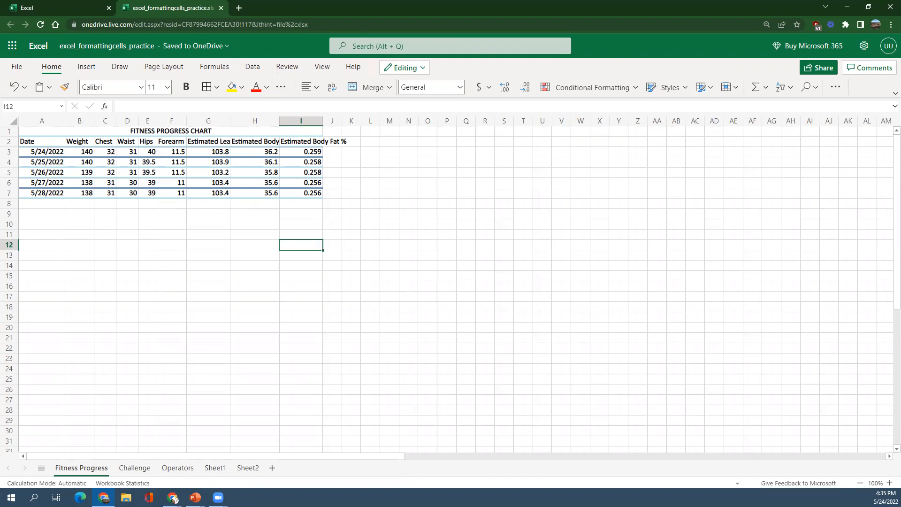
Check the workbook's file name, location and save status, and view the Save As options without saving a copy.
left_click(227, 47)
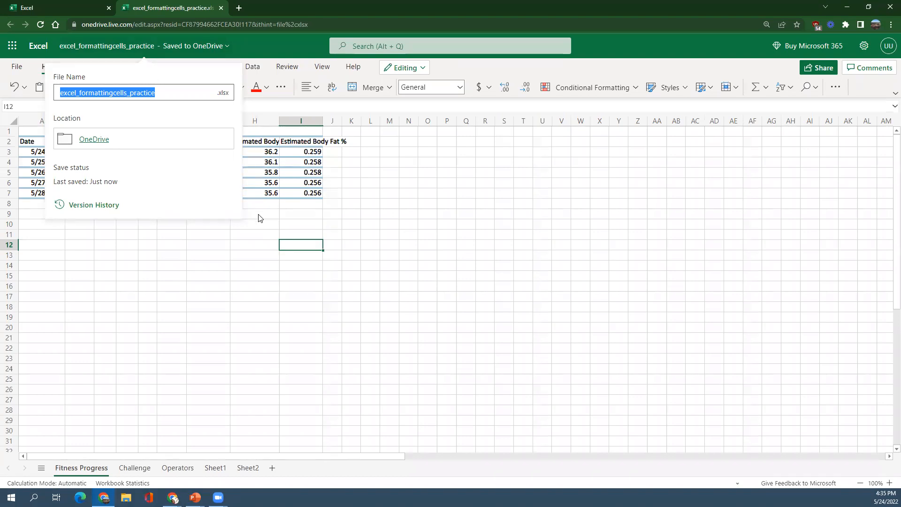
key("Escape")
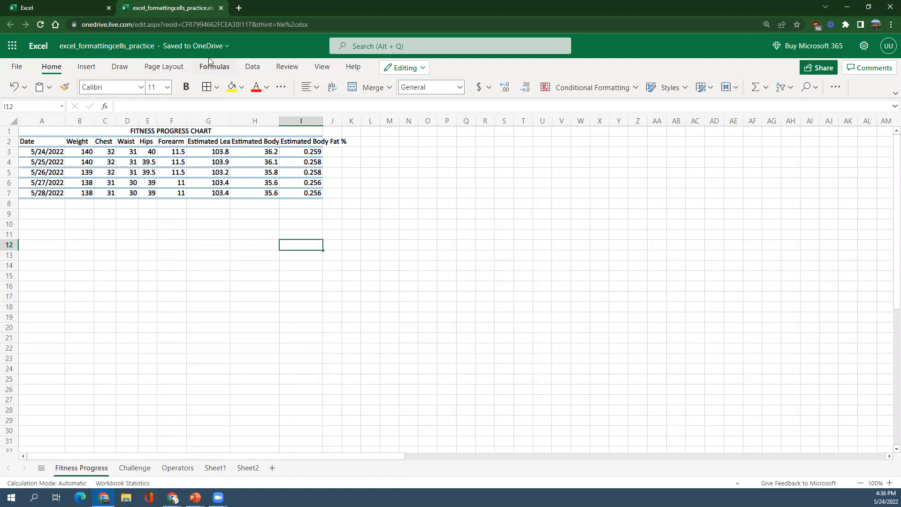
left_click(28, 69)
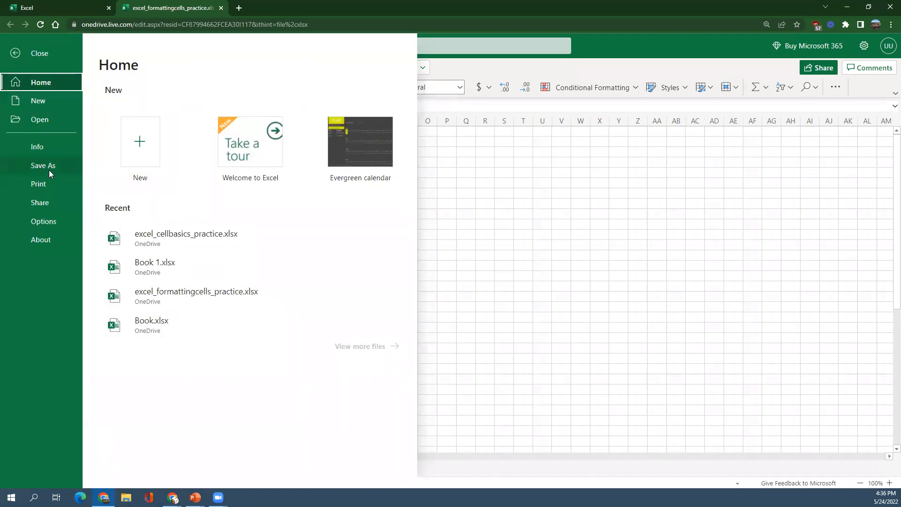
left_click(50, 170)
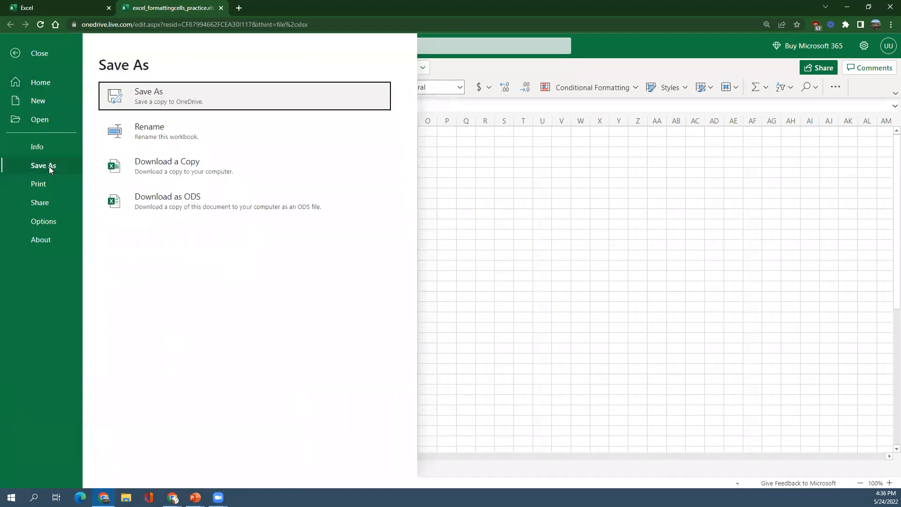
left_click(14, 56)
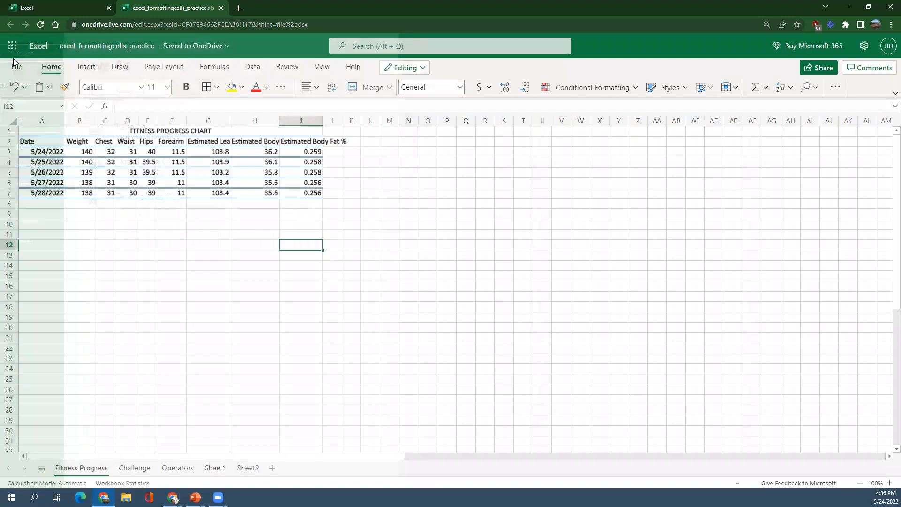
Review the workbook's save, rename and download choices, then return to the worksheet.
left_click(15, 69)
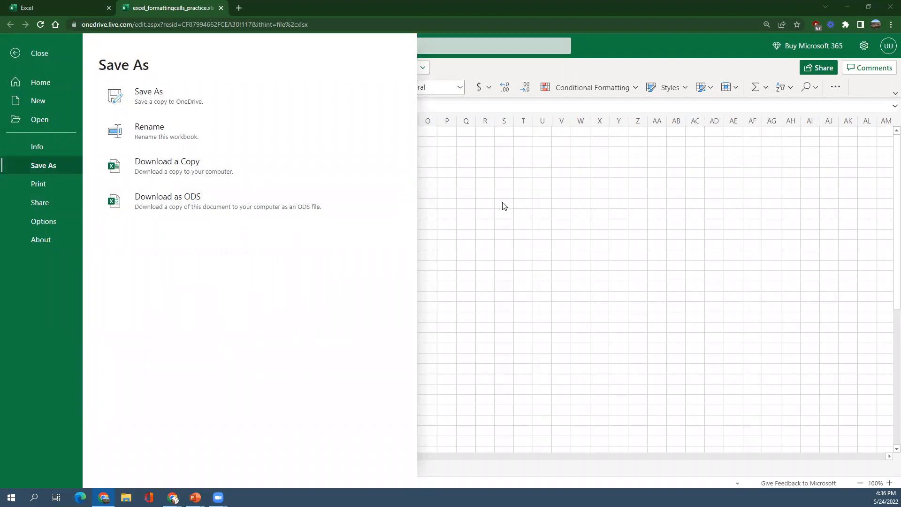
key("Escape")
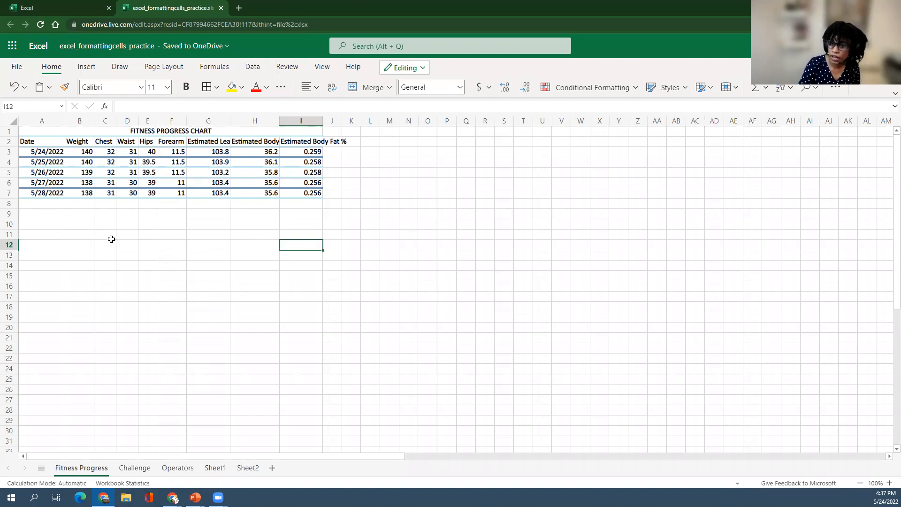
left_click(89, 154)
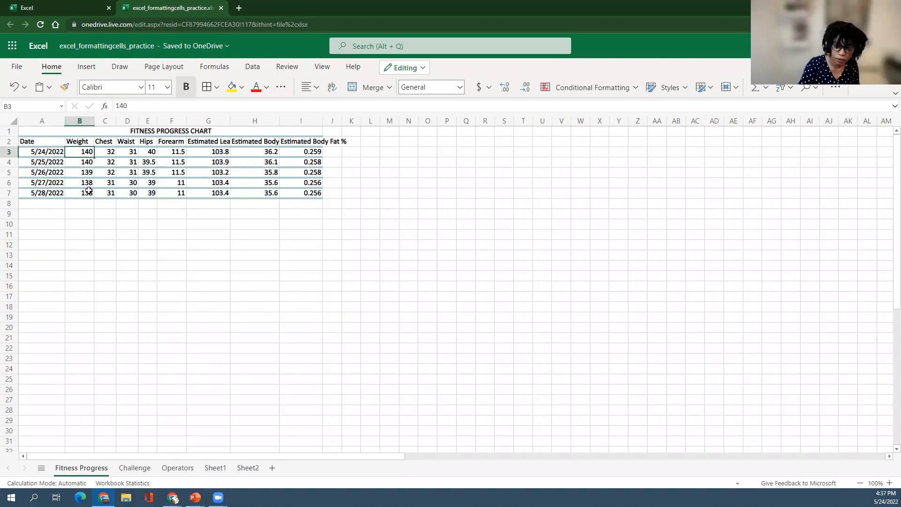
left_click(82, 164)
left_click(80, 181)
left_click(81, 171)
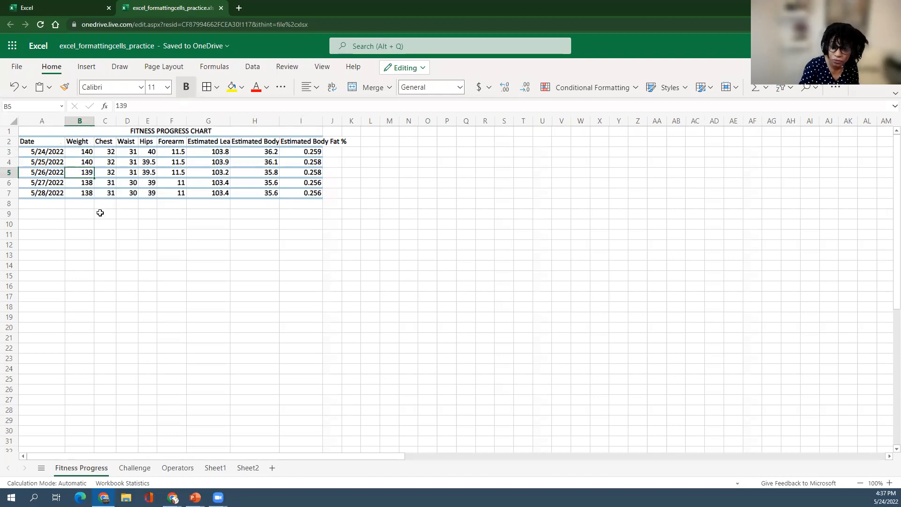
left_click(81, 205)
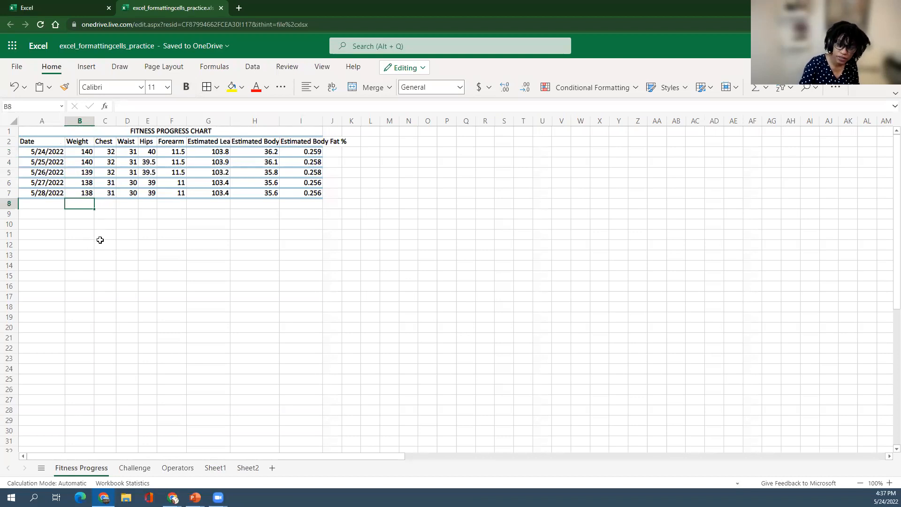
Enter the values 30, 29 and 28 below the Chest column, in cells C8 through C10.
left_click(109, 203)
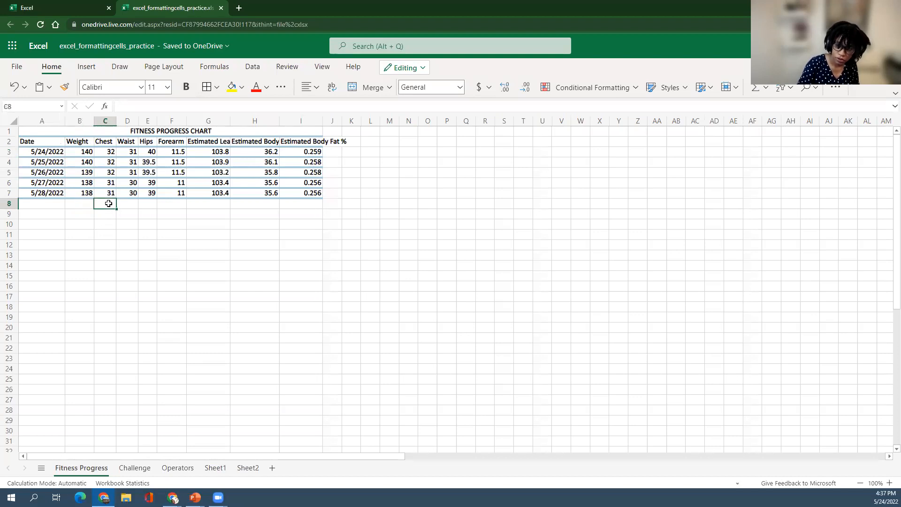
type("30")
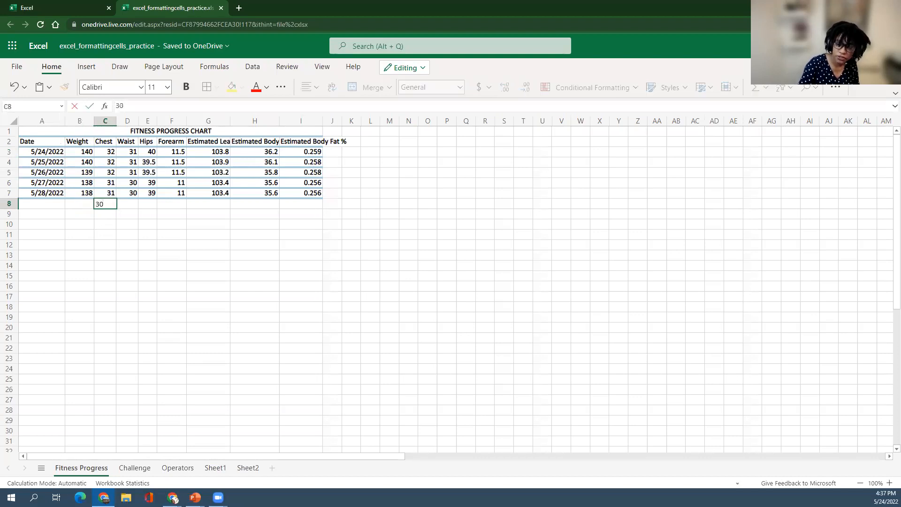
left_click(104, 212)
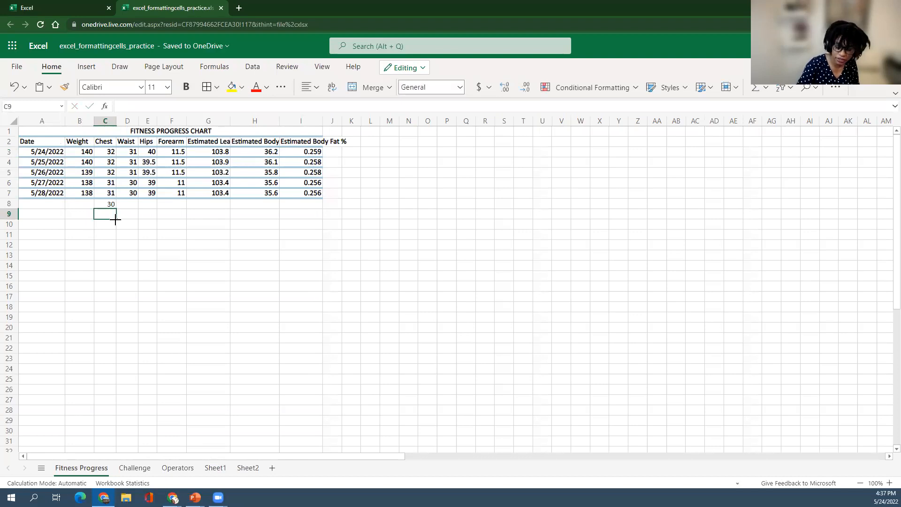
type("29")
left_click(109, 225)
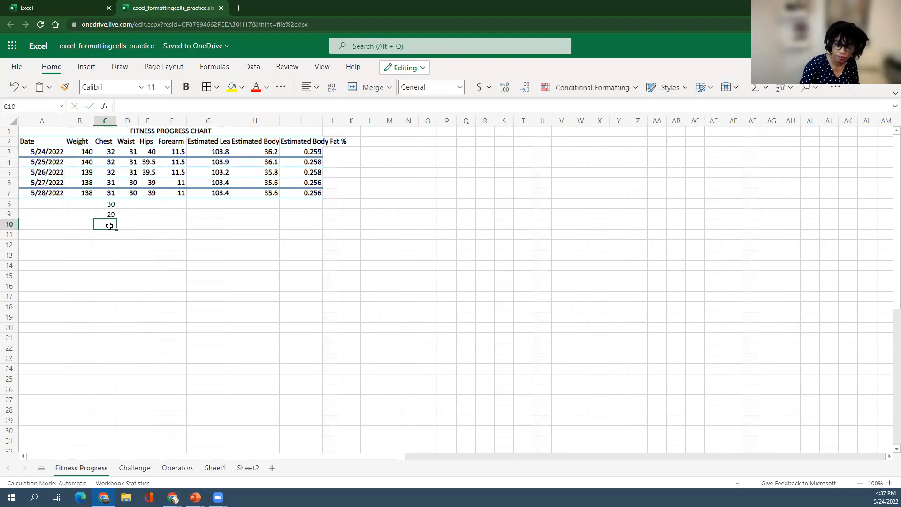
type("28")
left_click(185, 294)
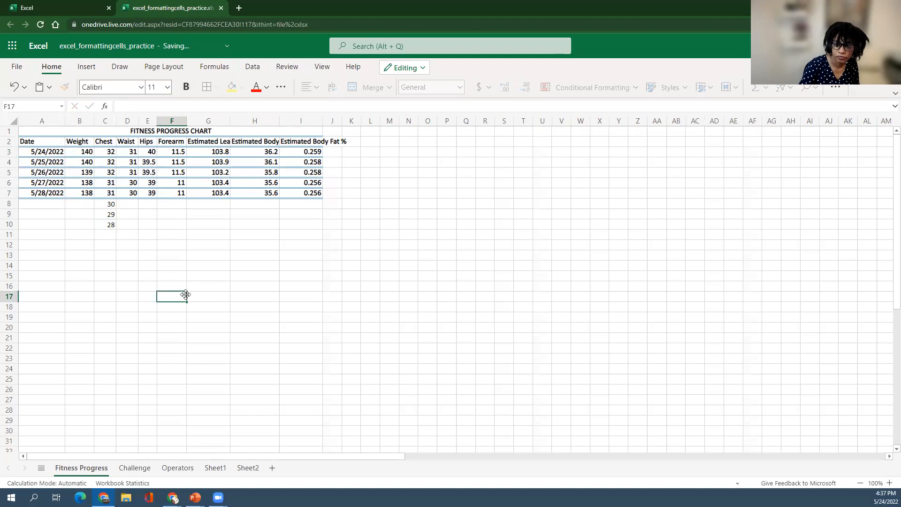
Extend the descending number series in C8:C10 down through C19 with AutoFill.
left_click(111, 204)
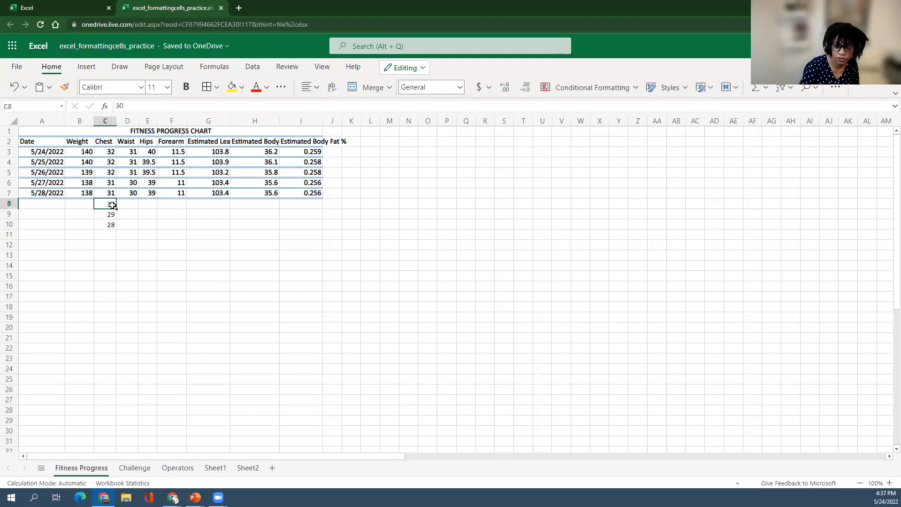
left_click_drag(109, 204, 109, 228)
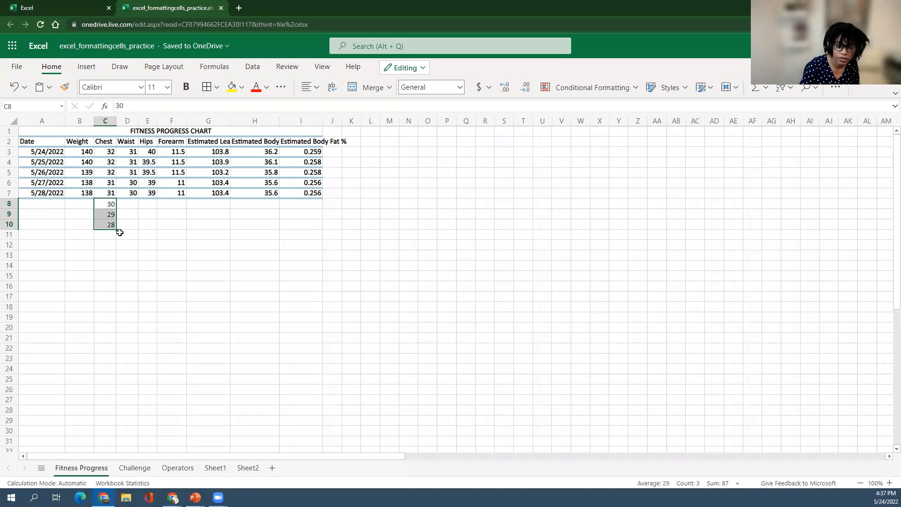
left_click(887, 483)
left_click(888, 483)
left_click(888, 482)
left_click(888, 483)
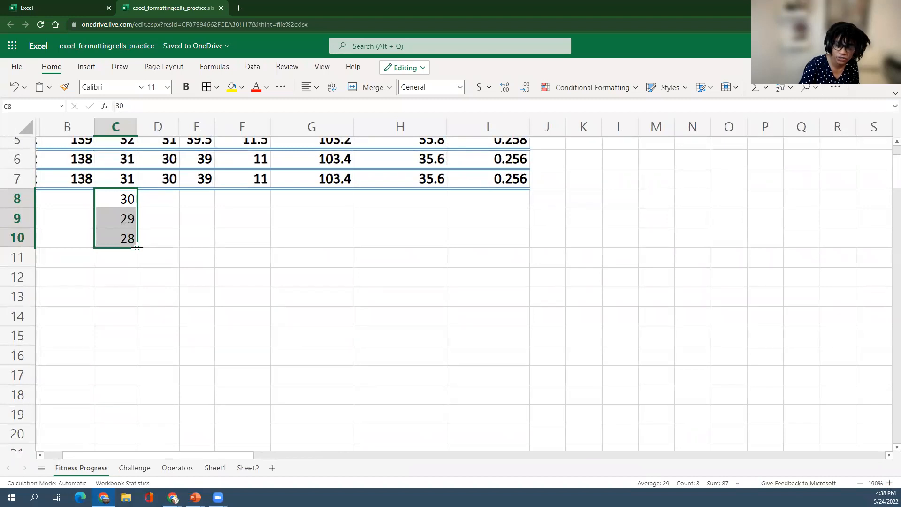
left_click_drag(136, 248, 129, 421)
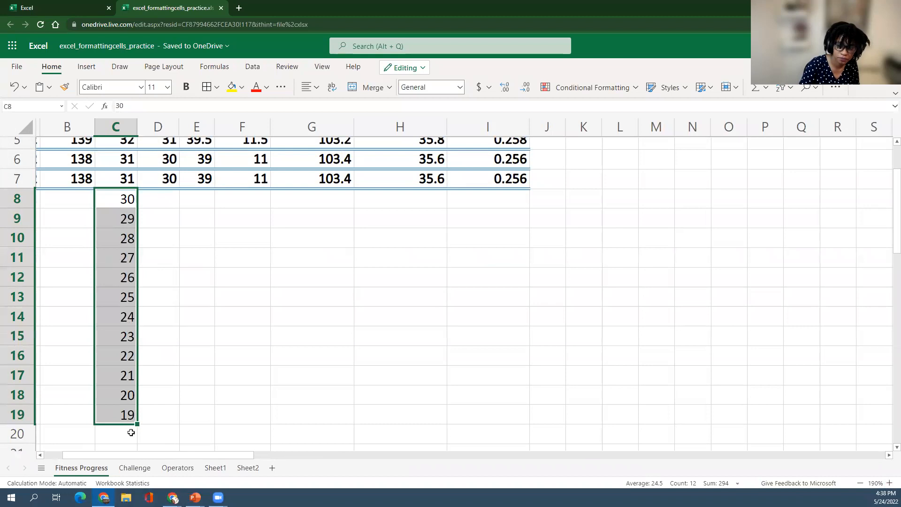
scroll(151, 422, "down", 1)
scroll(152, 421, "up", 1)
scroll(143, 423, "down", 1)
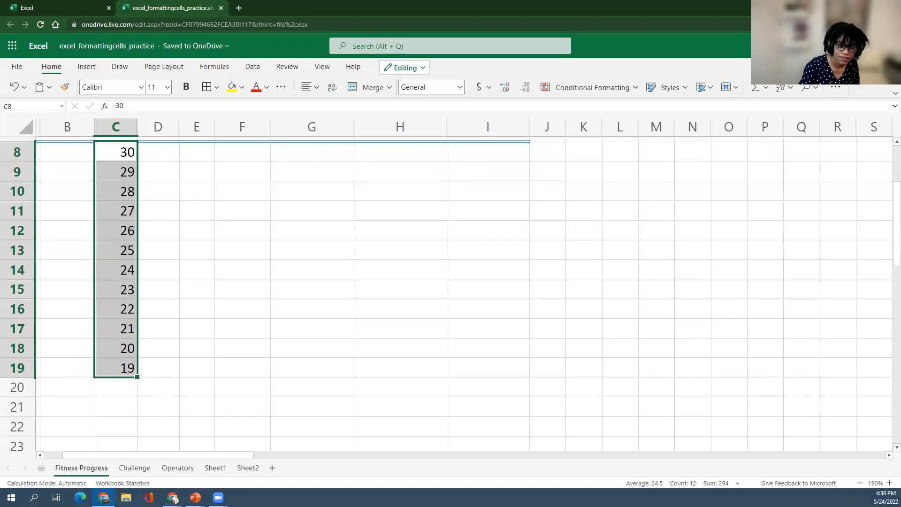
scroll(207, 312, "up", 2)
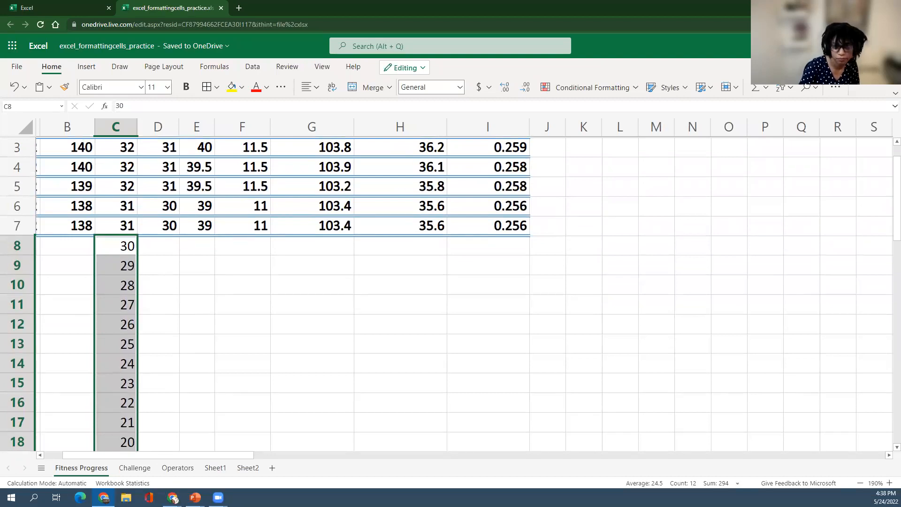
Switch to the PowerPoint slideshow and advance to the Simple Formulas slide.
key("alt+Tab")
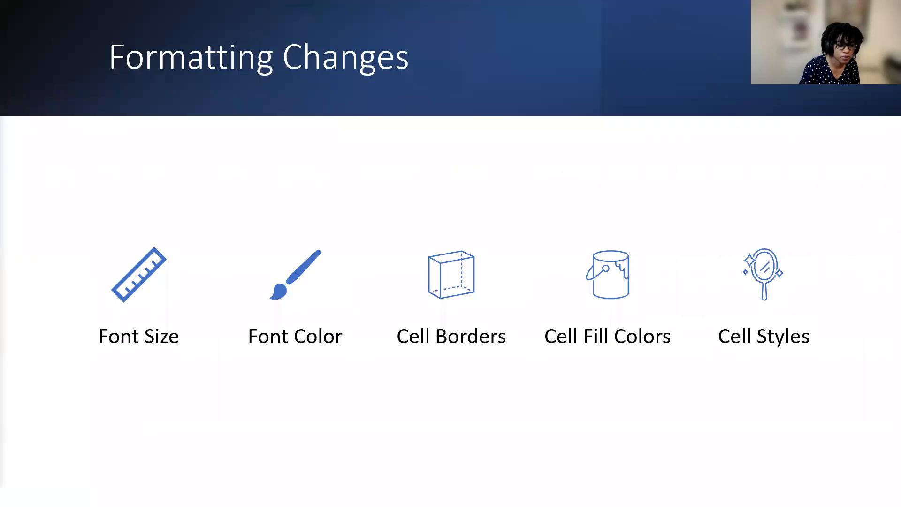
key("Right")
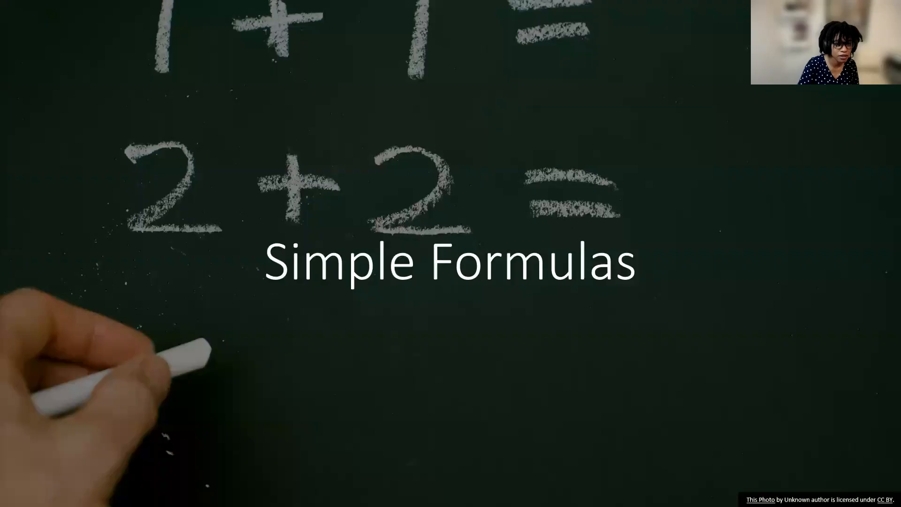
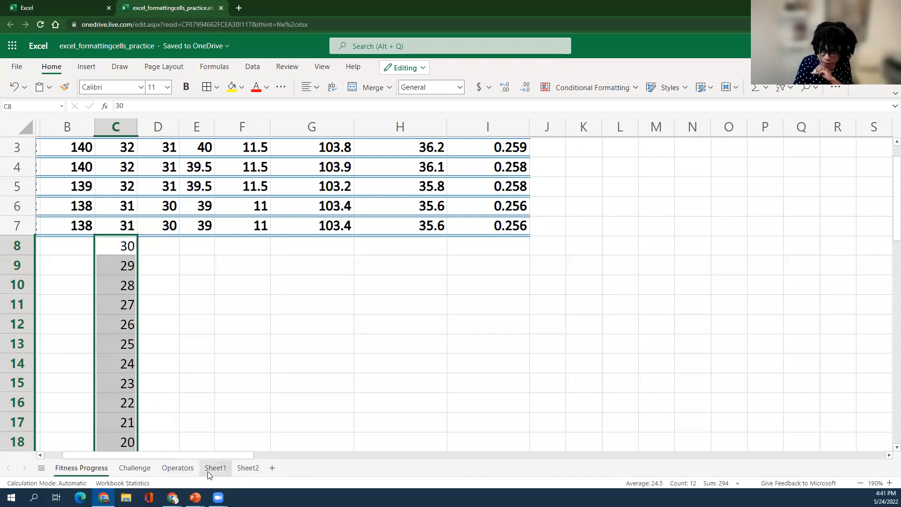
In the Excel workbook, open the Operators sheet and enlarge the Mathematical Operators table to 200% zoom.
left_click(184, 467)
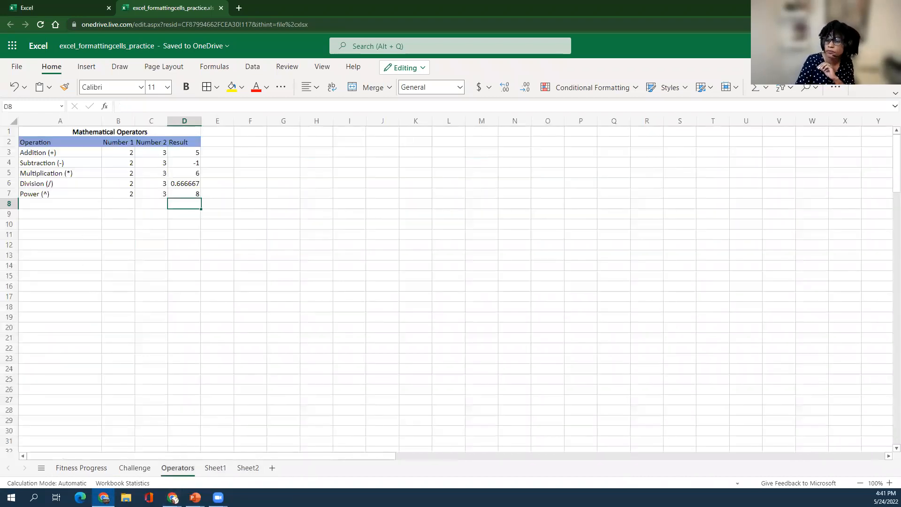
left_click(886, 484)
left_click(887, 484)
left_click(887, 483)
left_click(887, 484)
left_click(887, 484)
left_click(887, 483)
left_click(886, 484)
left_click(887, 484)
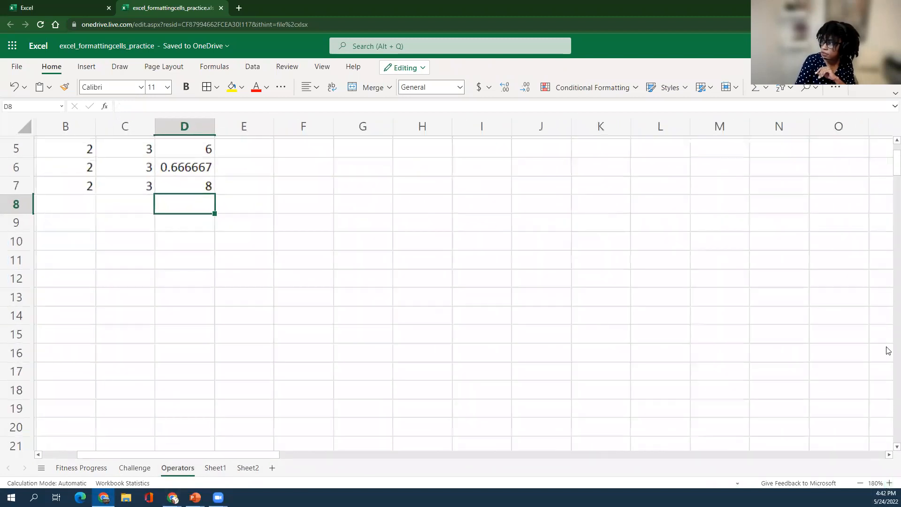
scroll(888, 141, "up", 2)
left_click_drag(236, 455, 87, 443)
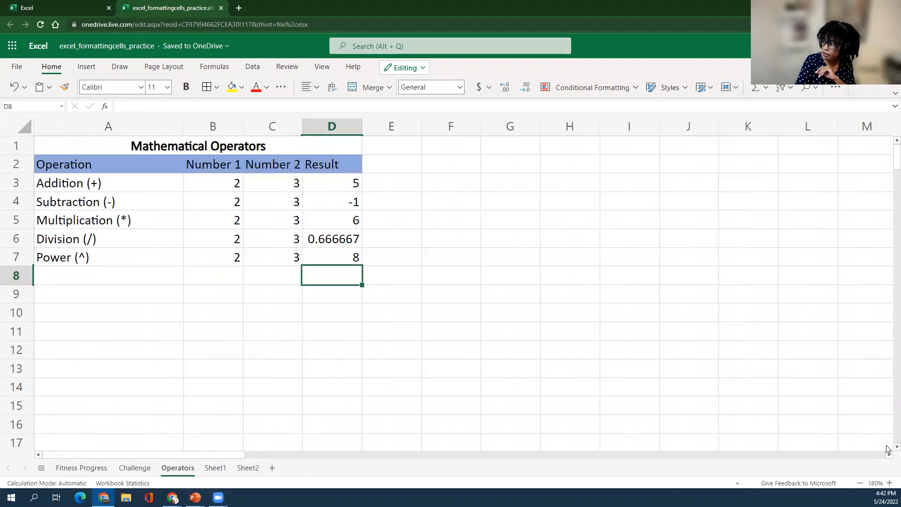
left_click(888, 483)
left_click(888, 484)
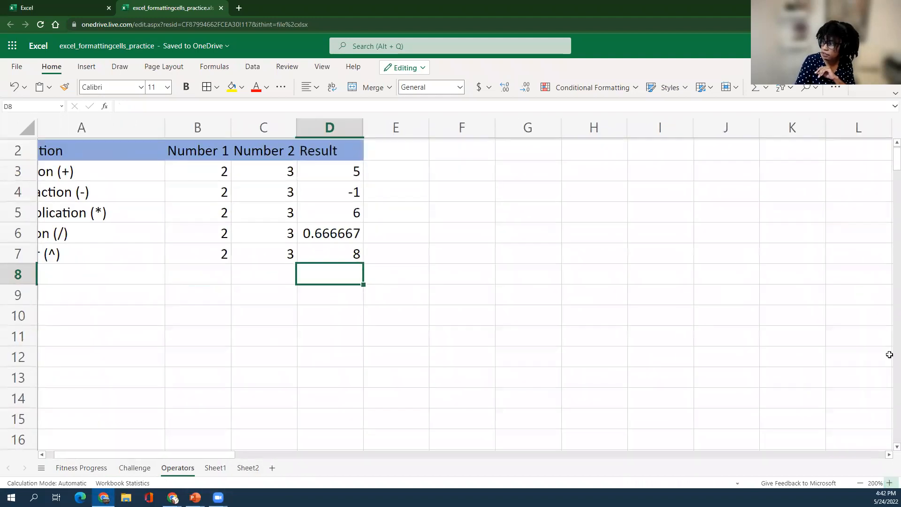
scroll(889, 170, "up", 1)
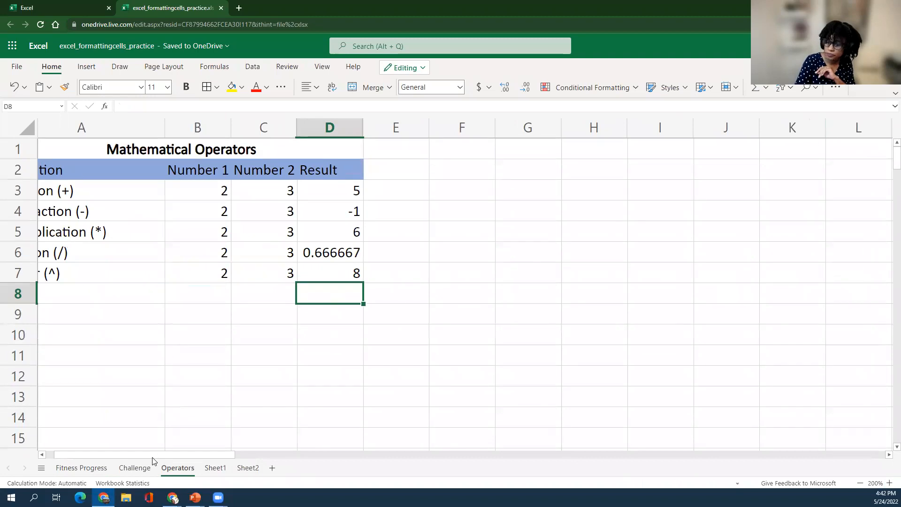
left_click_drag(133, 453, 49, 442)
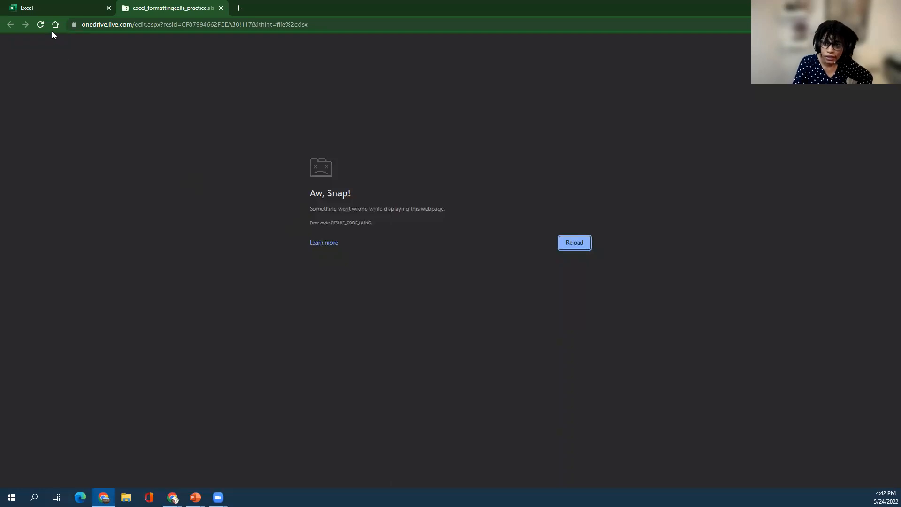
Reload the workbook page and inspect the addition formula in the Result cell D3.
left_click(40, 28)
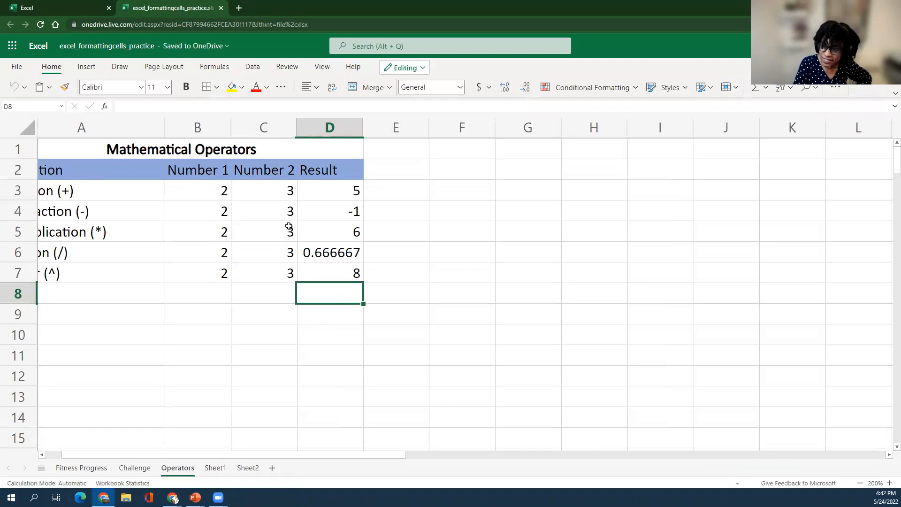
left_click_drag(251, 455, 115, 436)
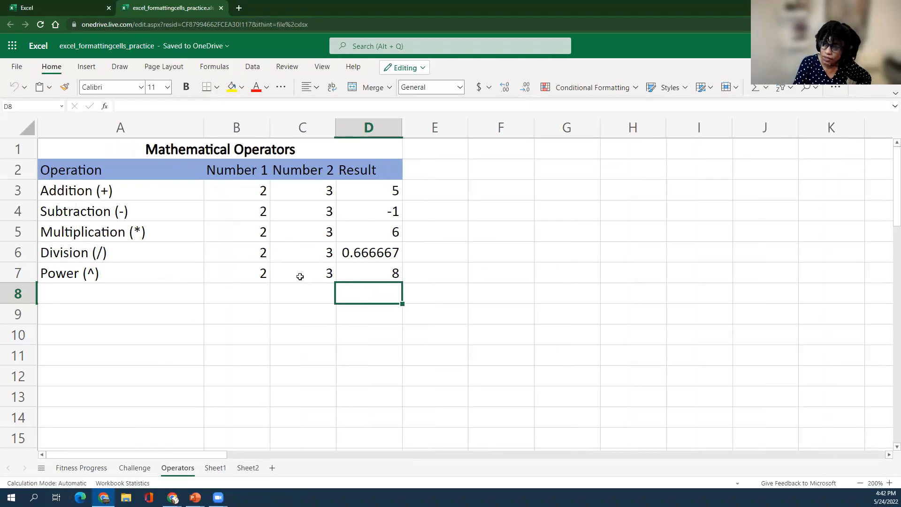
double_click(351, 191)
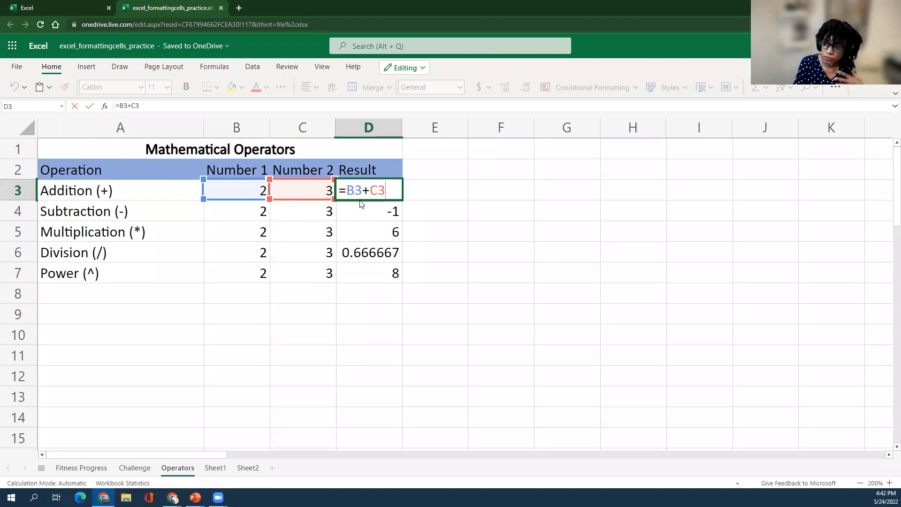
left_click(396, 224)
Clear all the formulas in the Result column, D3:D7.
left_click_drag(394, 192, 391, 278)
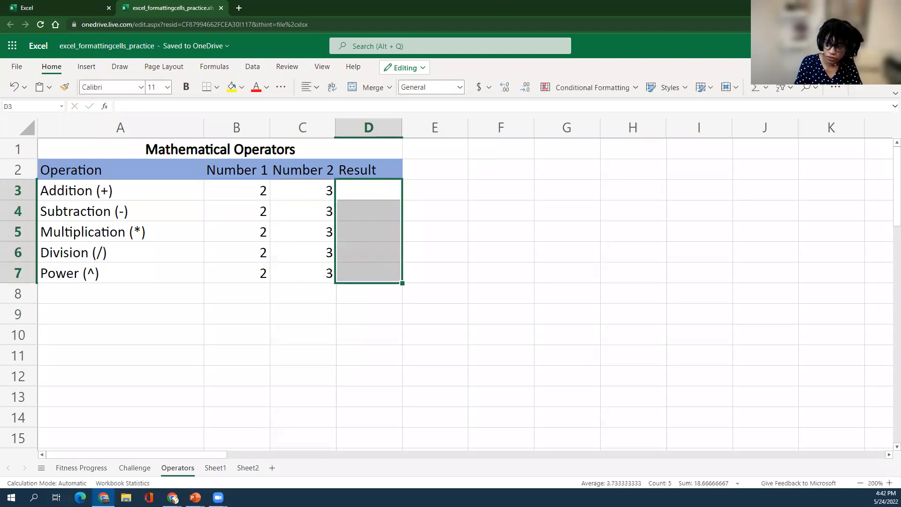
right_click(382, 251)
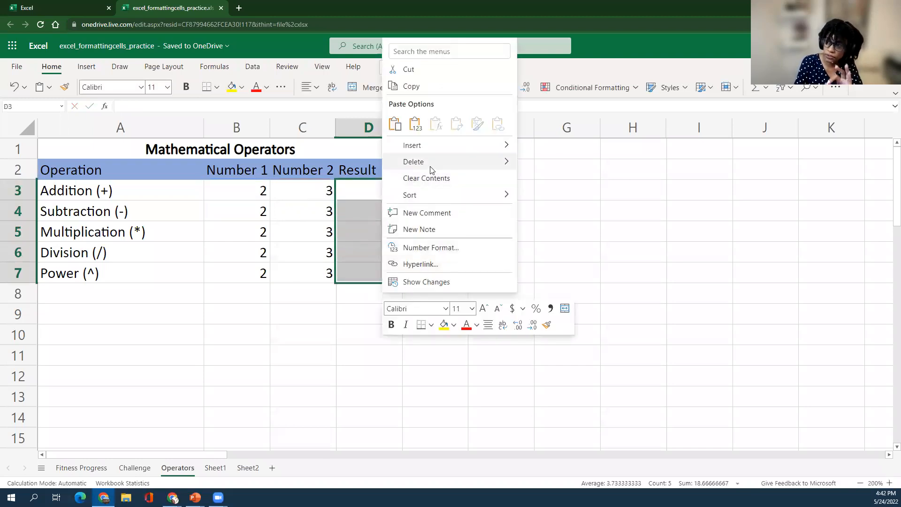
left_click(374, 218)
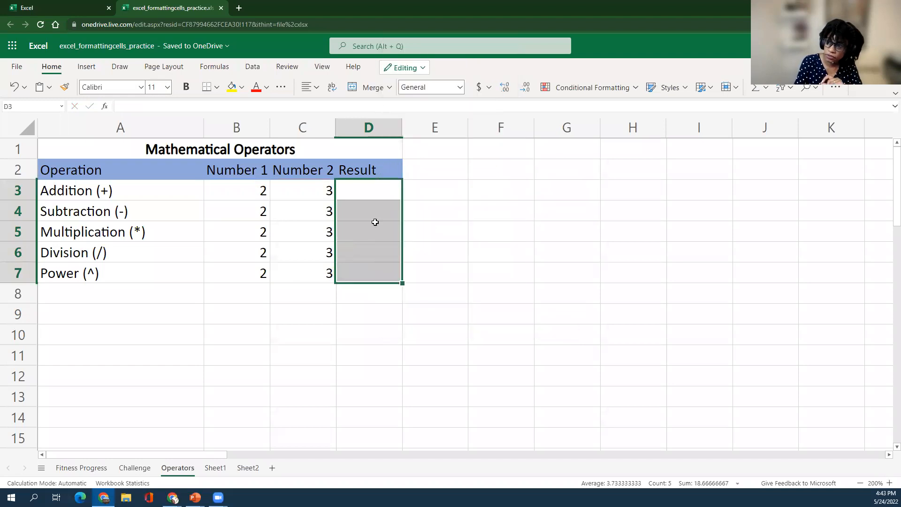
Enter the addition formula =B3+C3 in the Result cell D3 using references to the Number 1 and Number 2 cells.
left_click(372, 191)
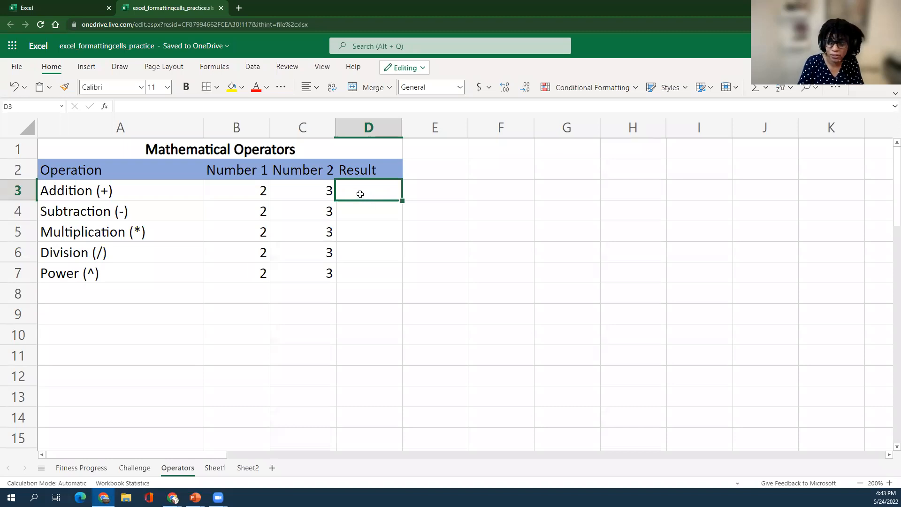
double_click(360, 193)
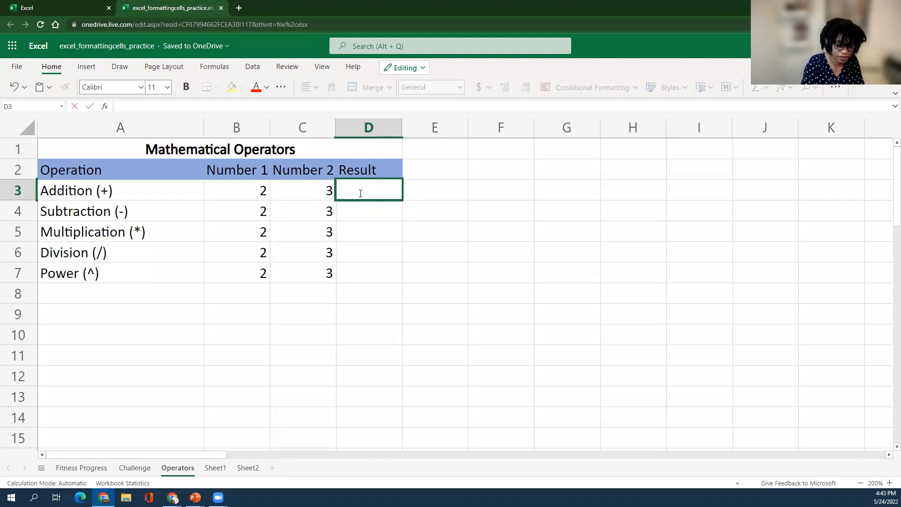
type("=")
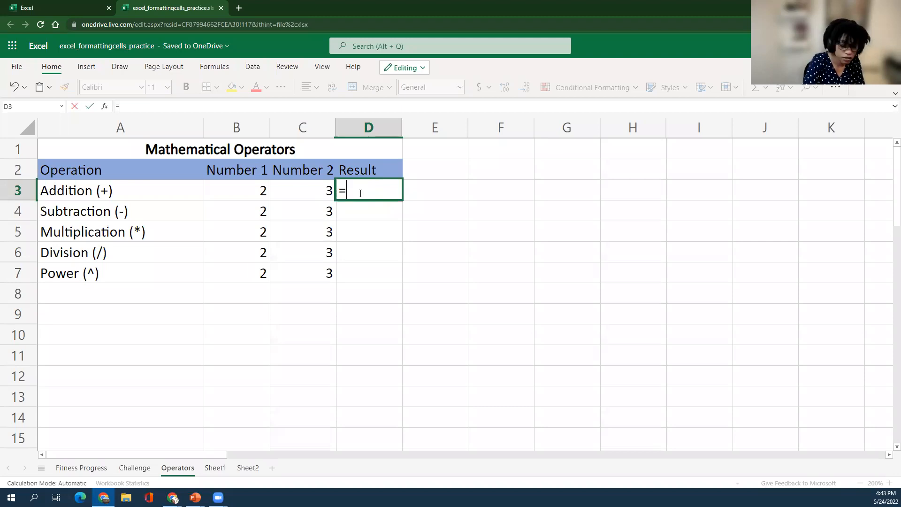
type("B")
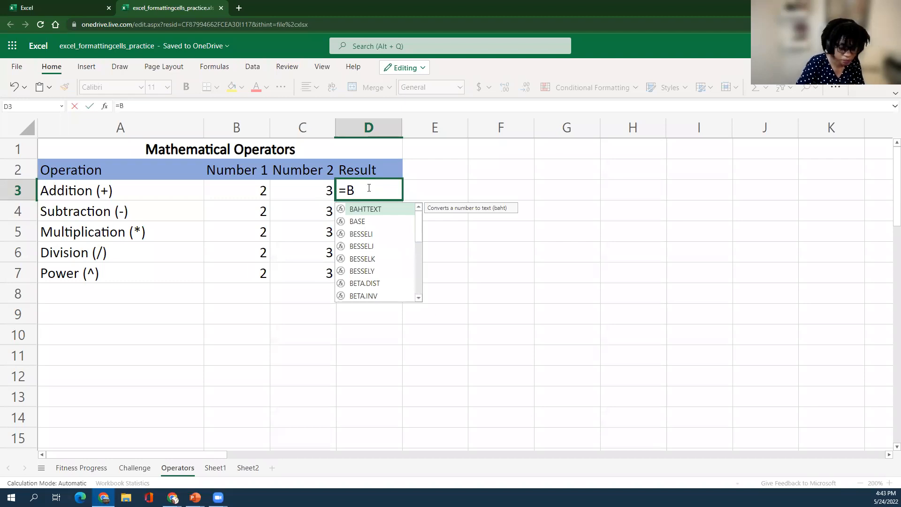
type("2")
key("BackSpace")
type("3")
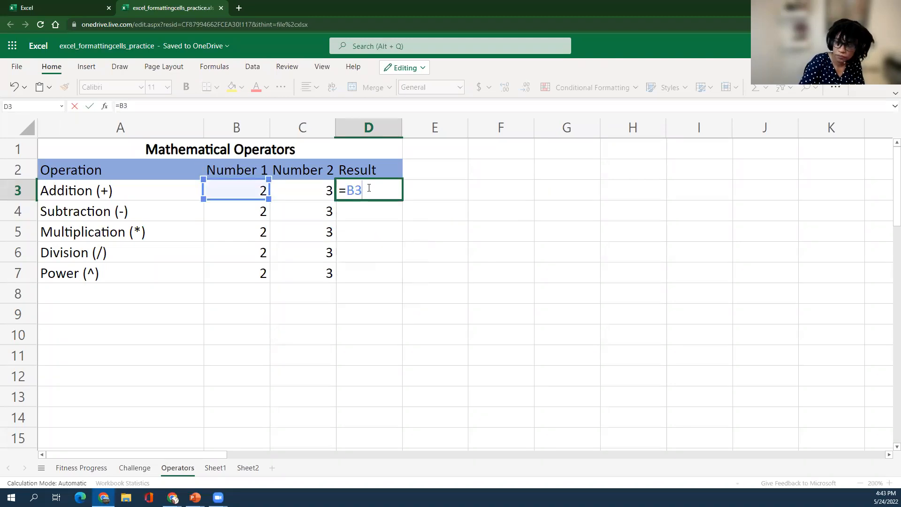
type("+")
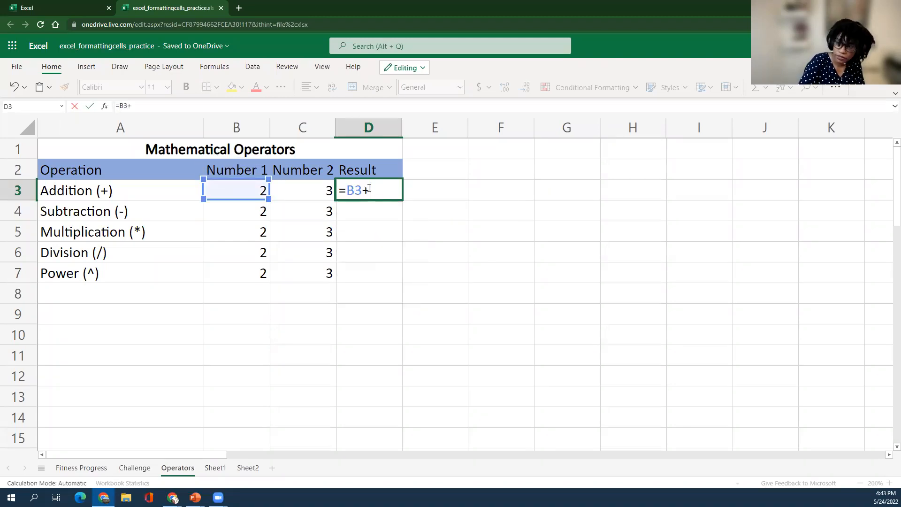
type("b")
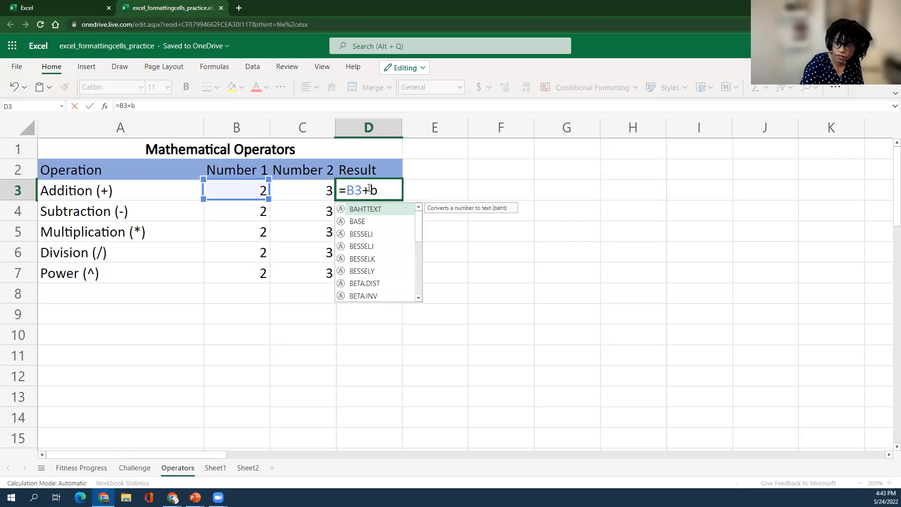
key("BackSpace")
type("c")
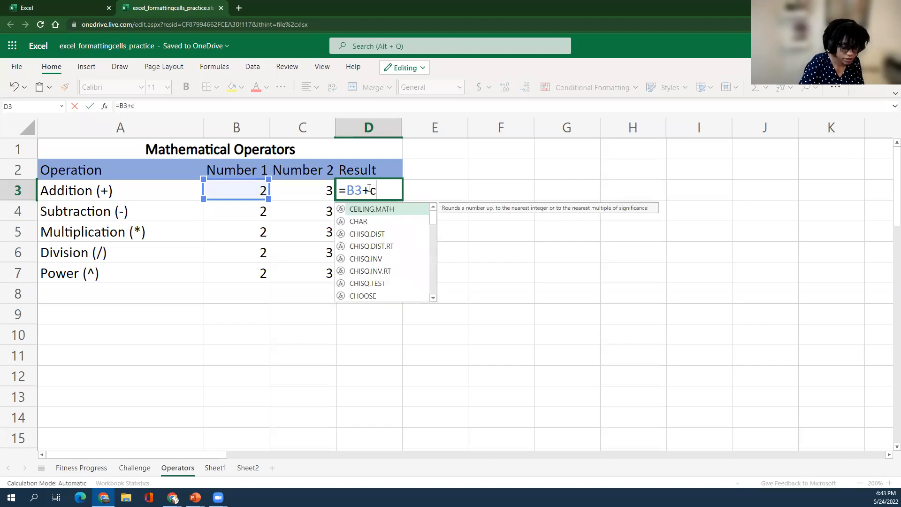
type("3)")
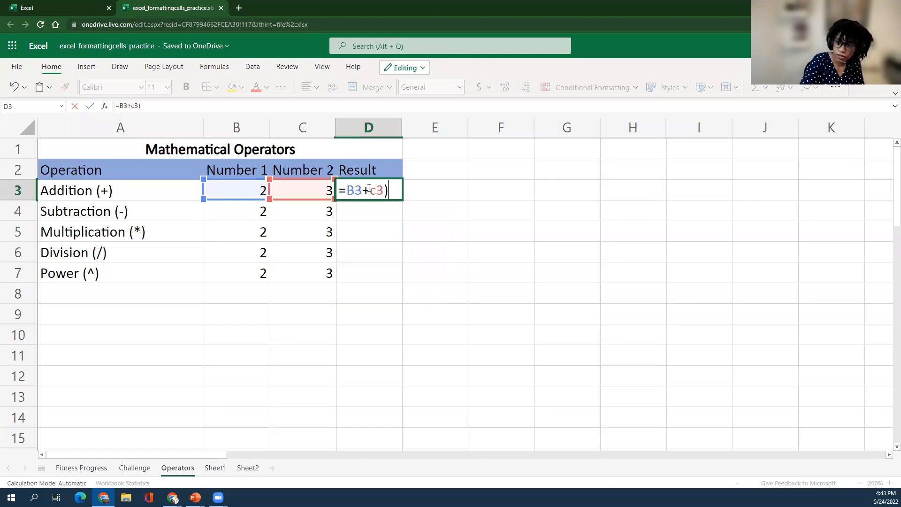
key("Return")
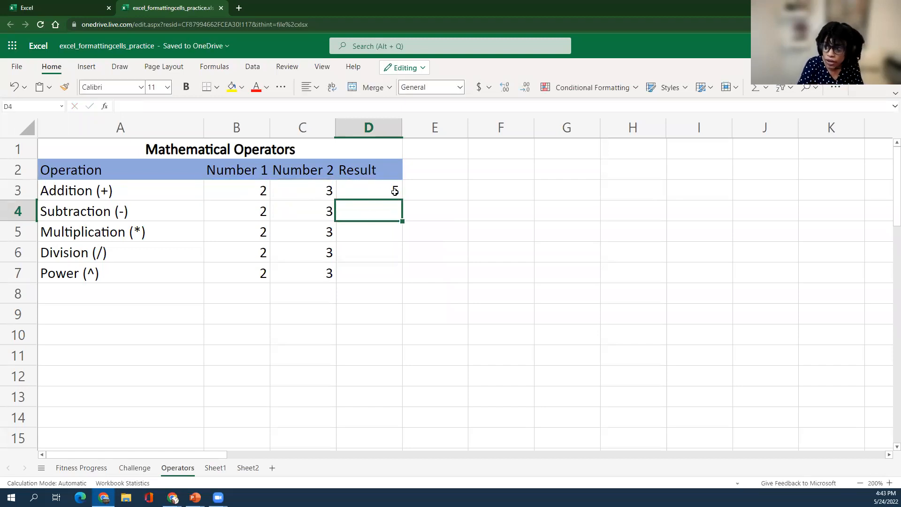
Replace the cell references in D3's addition formula with typed numbers, making the formula =3+2.
left_click(354, 194)
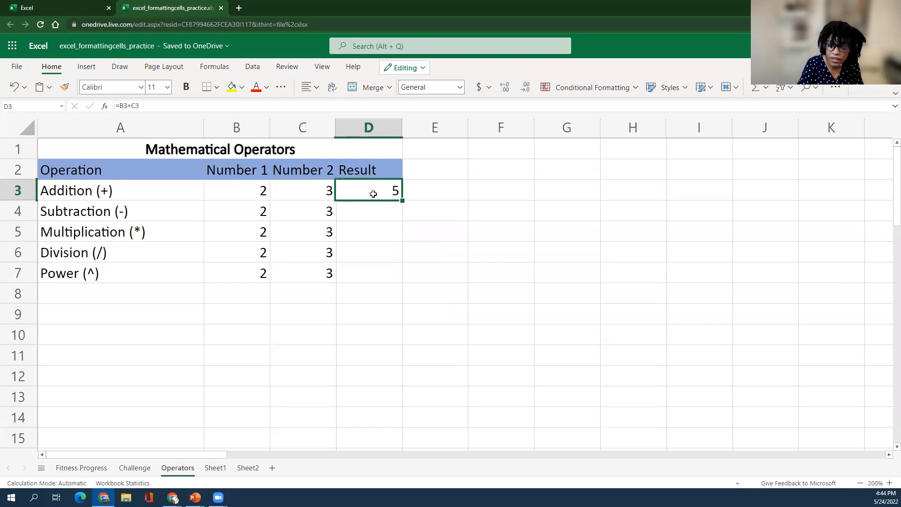
double_click(373, 194)
left_click_drag(348, 191, 399, 193)
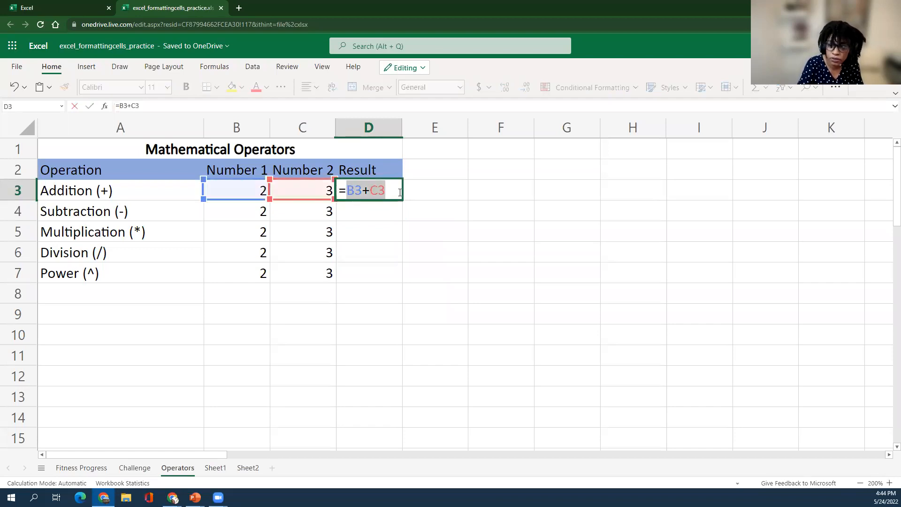
type("3+")
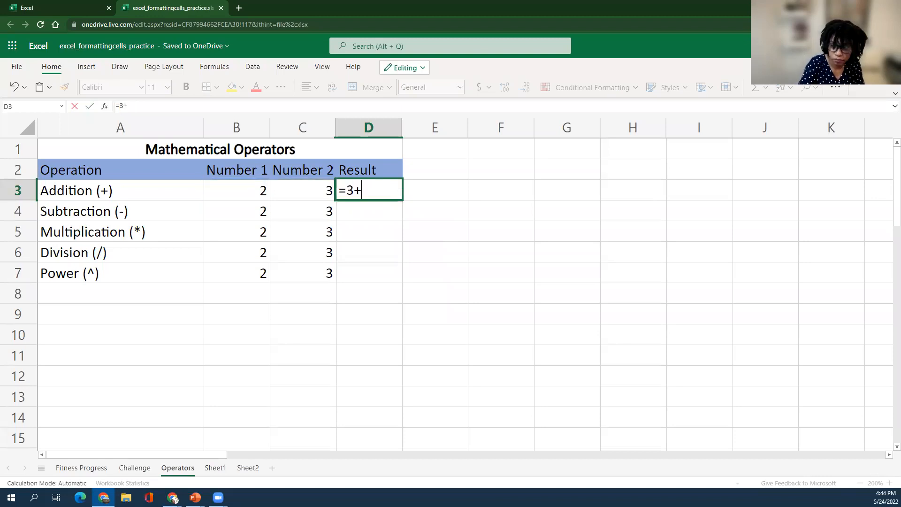
type("2")
key("Return")
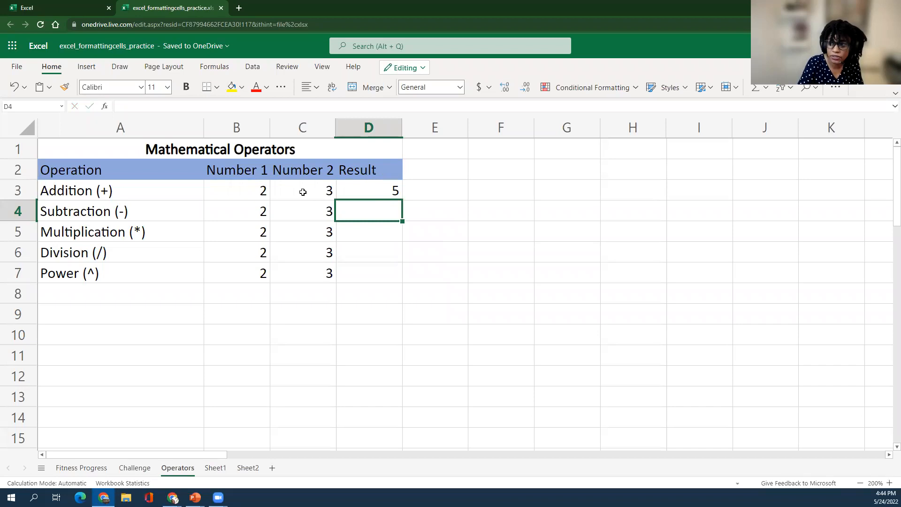
Change the hard-coded addition formula in D3 back to the cell references =B3+C3.
double_click(348, 187)
left_click_drag(378, 193, 349, 192)
key("BackSpace")
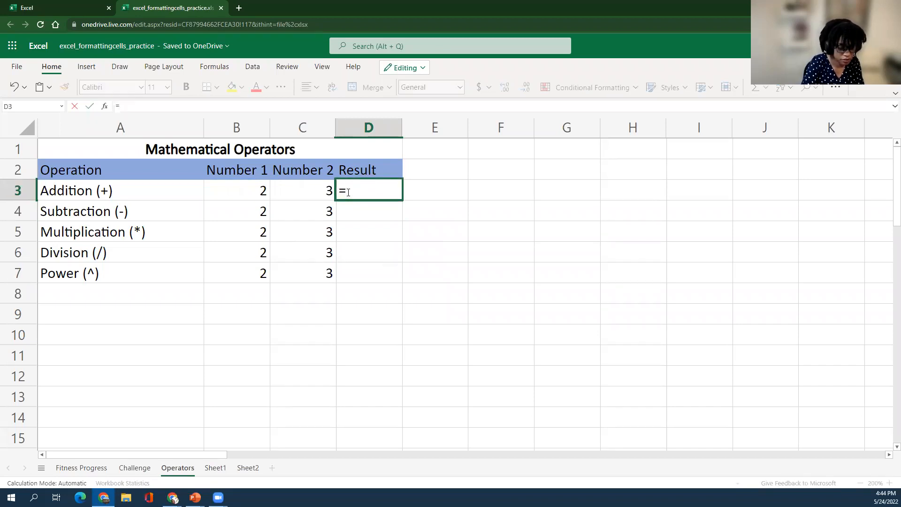
type("b3")
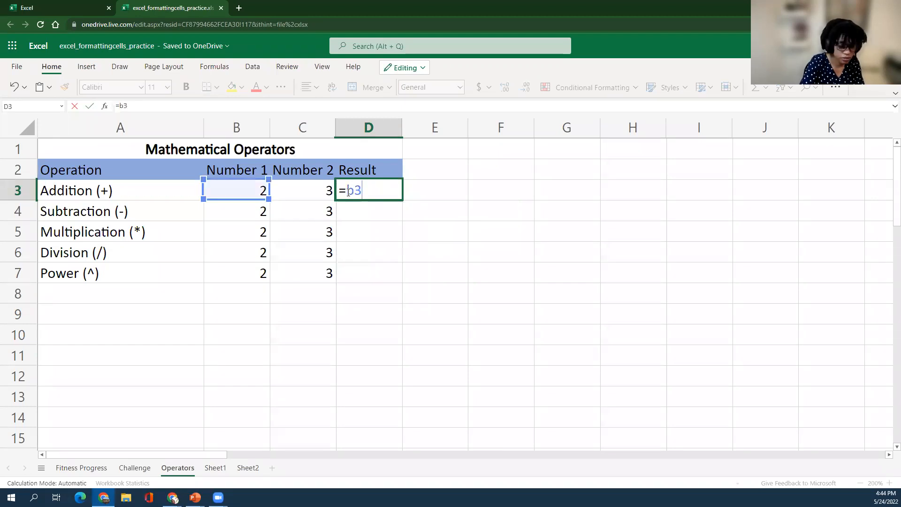
type("+c3")
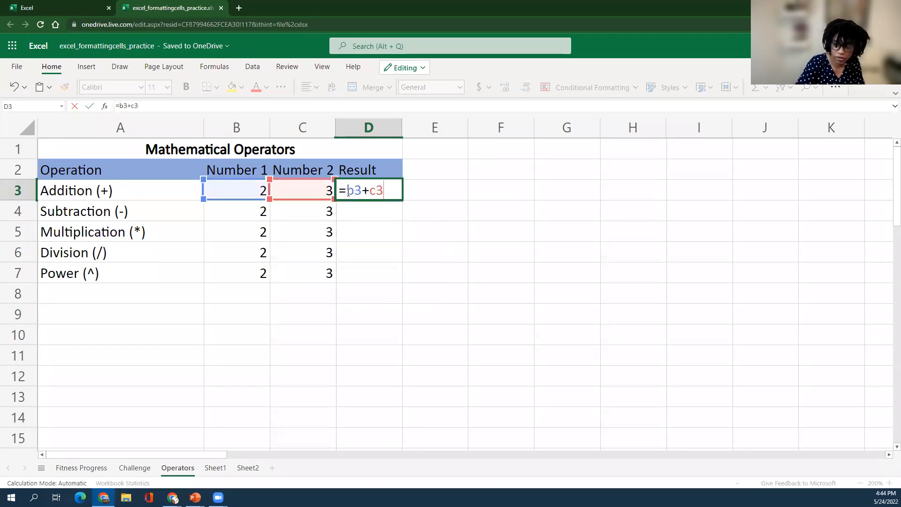
key("Return")
Set Number 1 in the Addition row, cell B3, to 6 to test the formula.
double_click(242, 193)
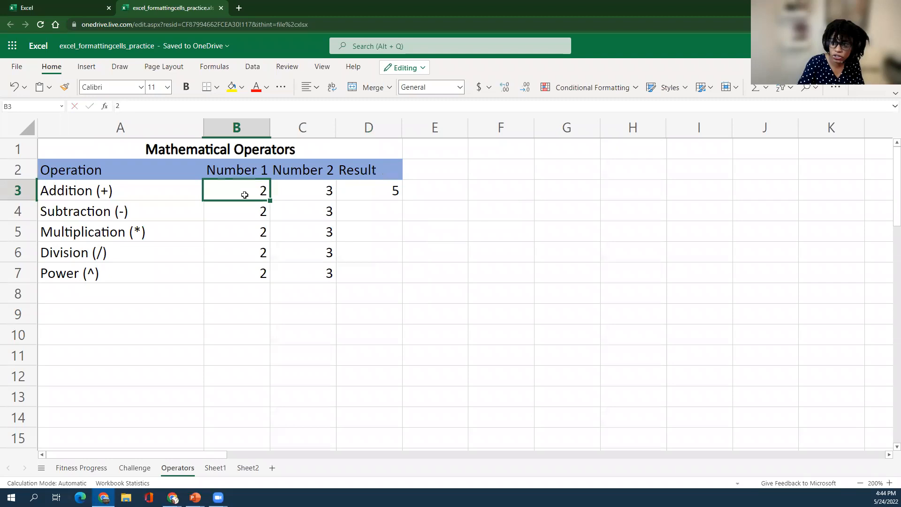
key("BackSpace")
type("6")
key("Return")
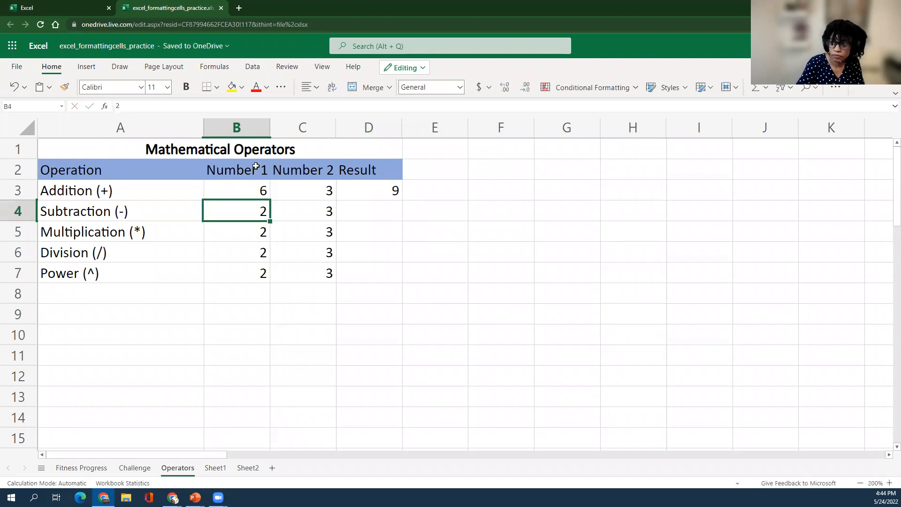
Set Number 1 in the Addition row, cell B3, back to 2.
left_click(389, 192)
double_click(266, 192)
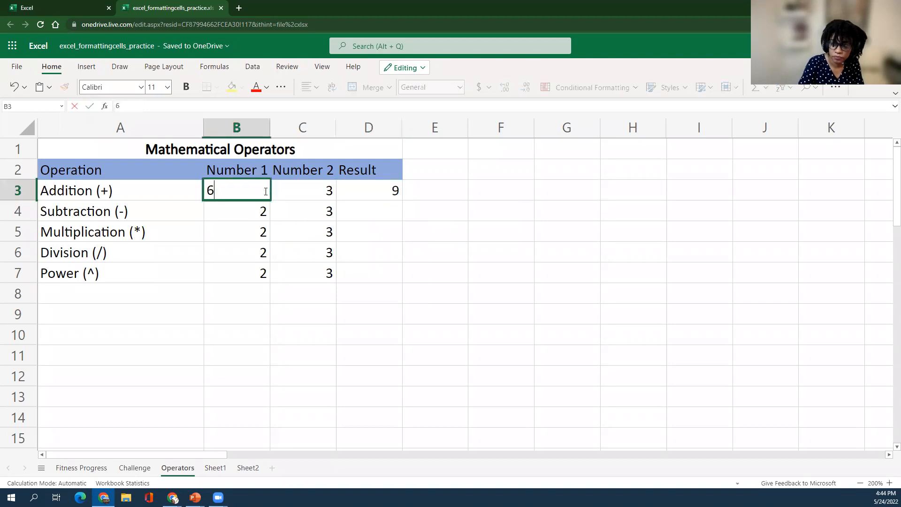
key("BackSpace")
type("2")
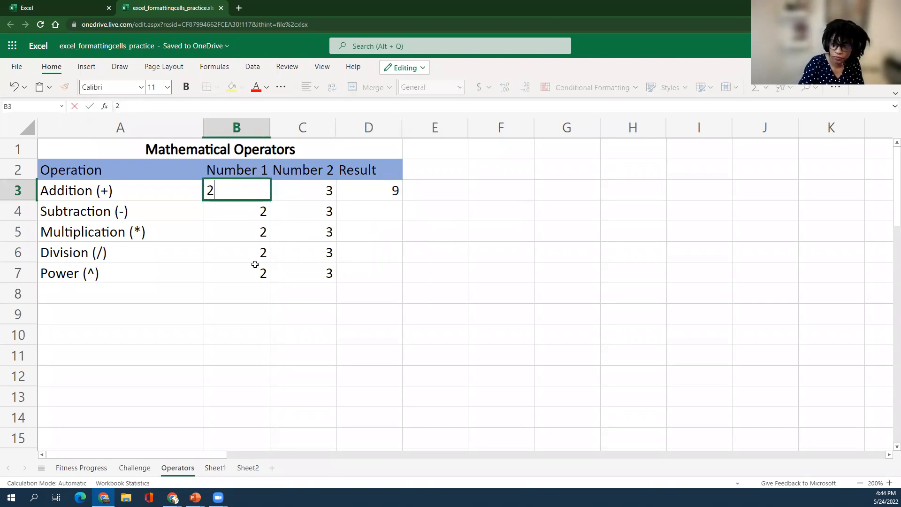
key("Return")
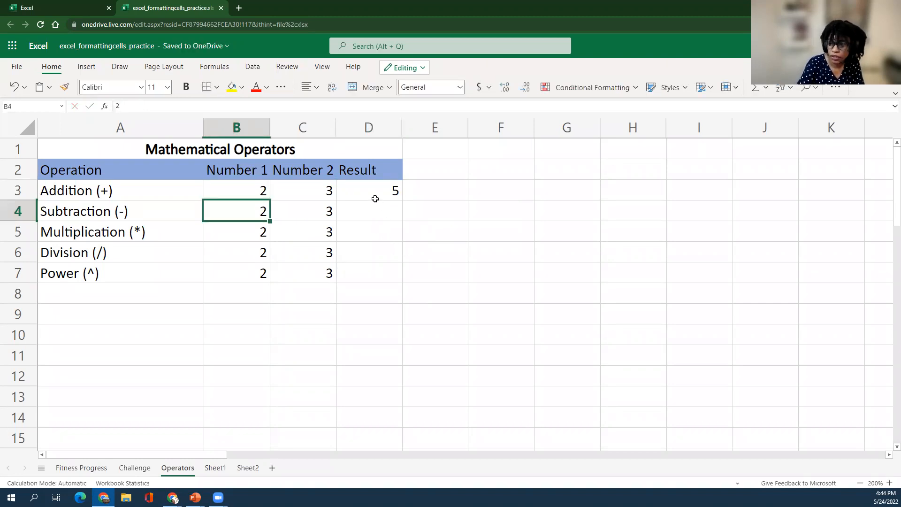
Enter the subtraction formula =B4-C4 in the Result cell D4.
left_click(375, 198)
left_click(376, 212)
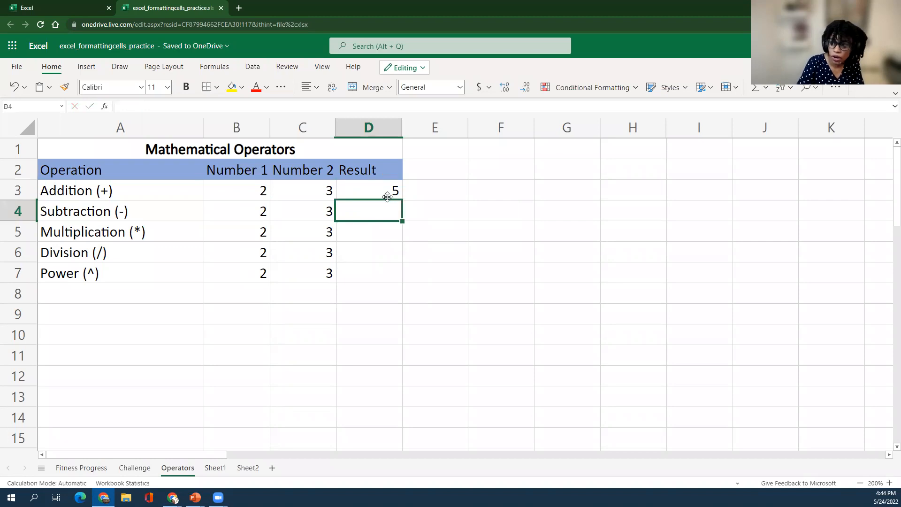
left_click(387, 195)
left_click(372, 214)
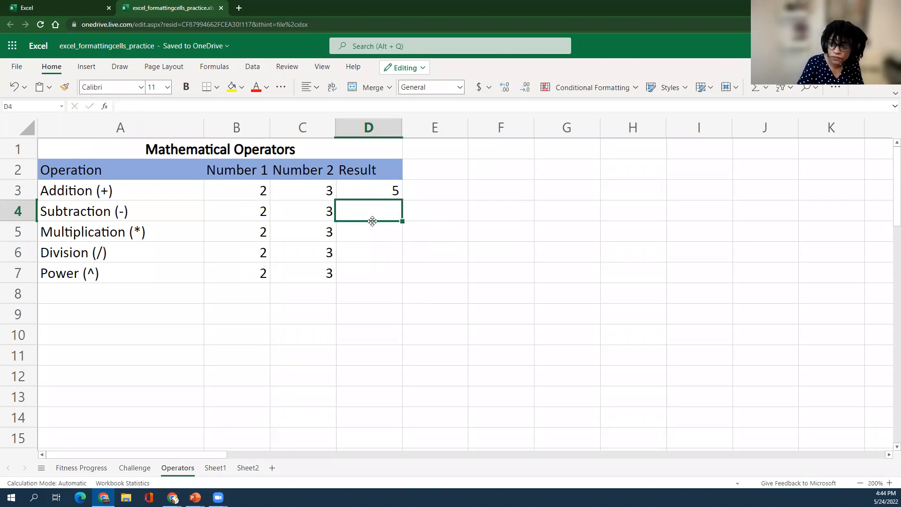
left_click(372, 229)
double_click(368, 214)
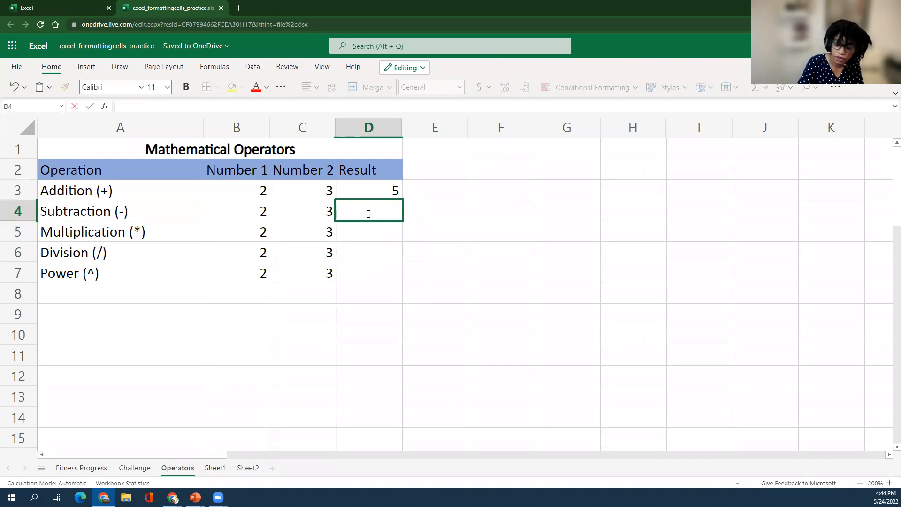
type("=")
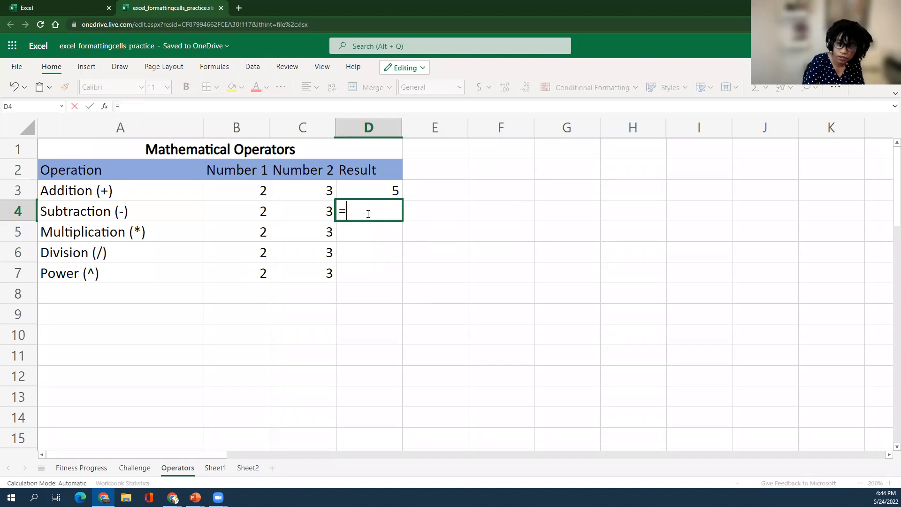
type("b")
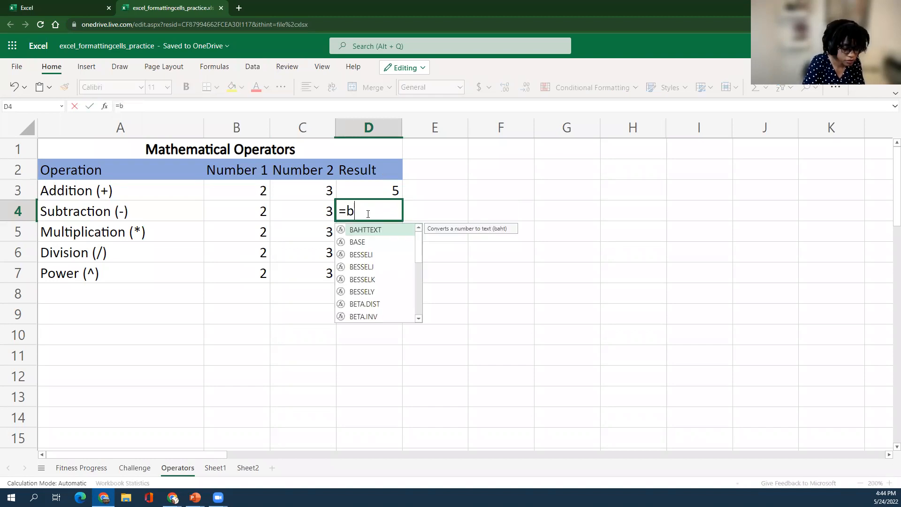
type("4-c4")
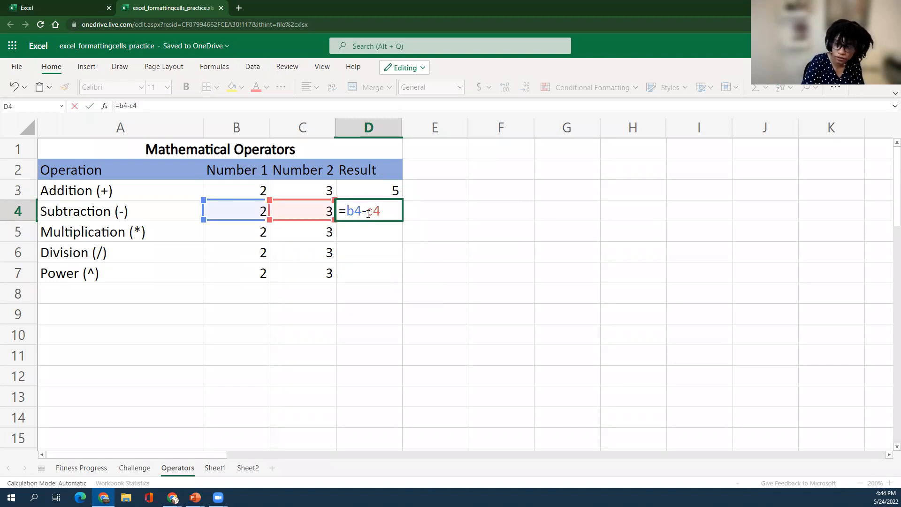
key("Return")
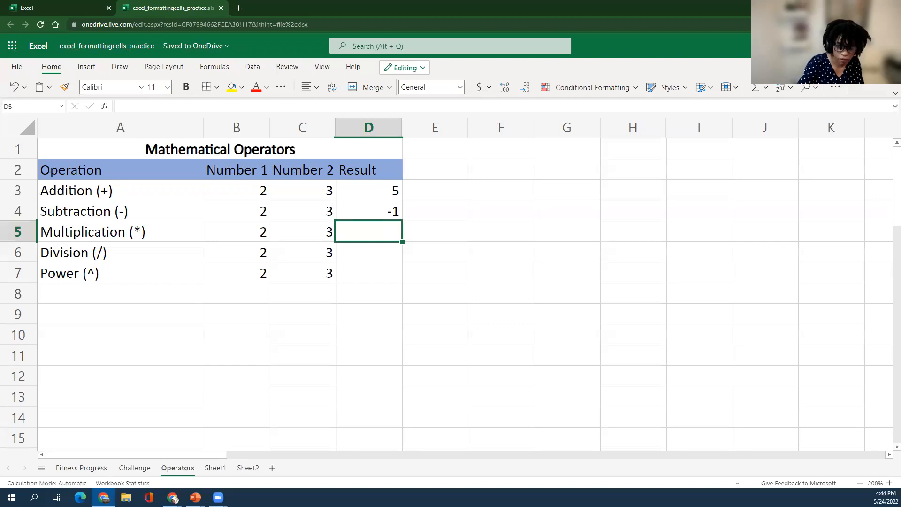
In the Subtraction row, set Number 1 in B4 to 10 and Number 2 in C4 to 4.
double_click(263, 212)
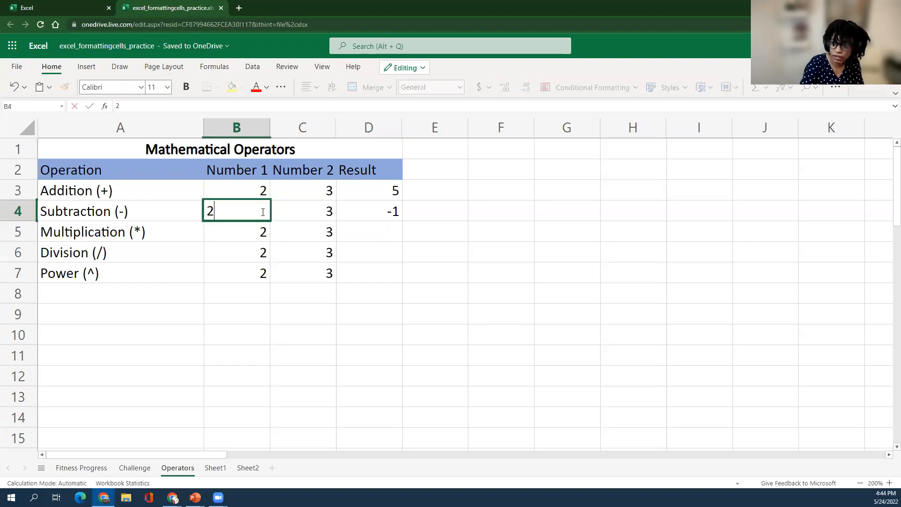
key("BackSpace")
type("10")
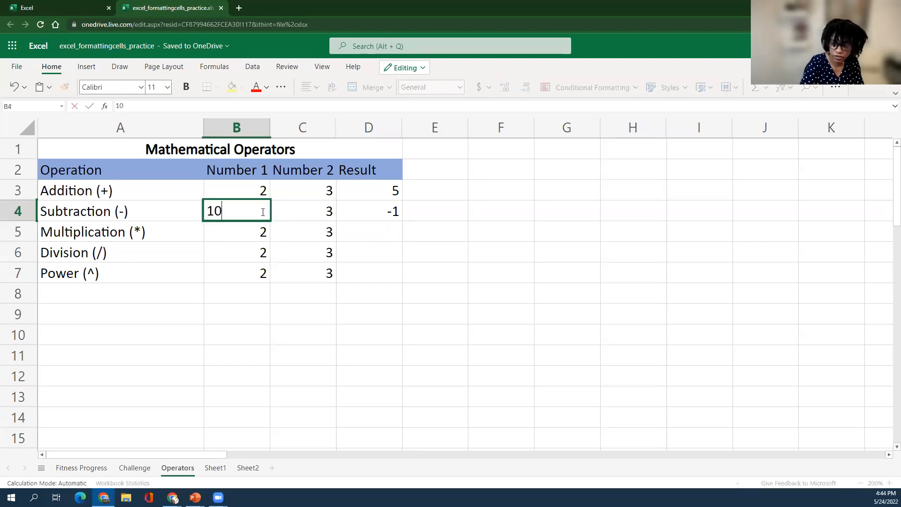
key("Return")
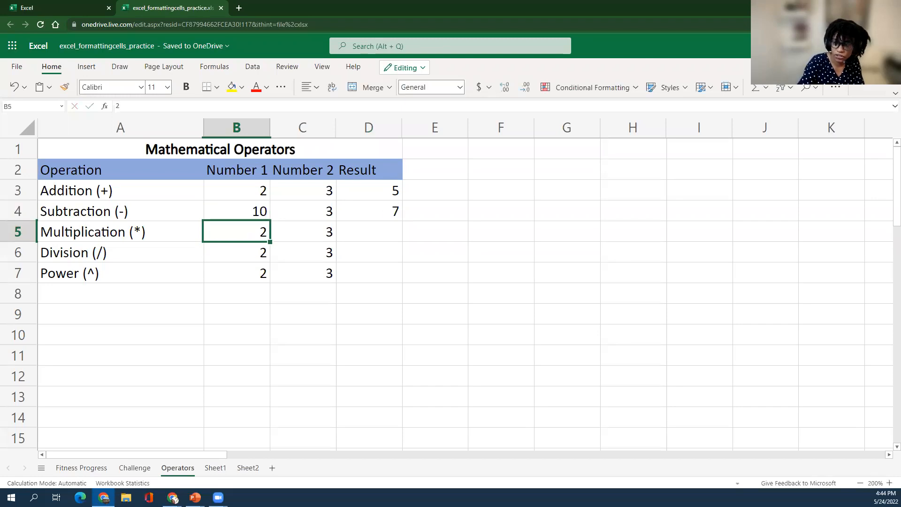
left_click(287, 214)
double_click(295, 206)
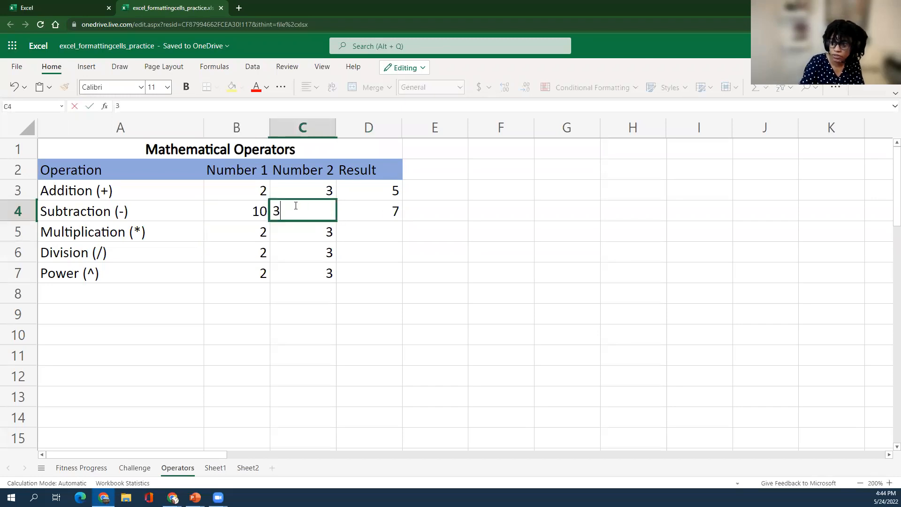
key("BackSpace")
type("4")
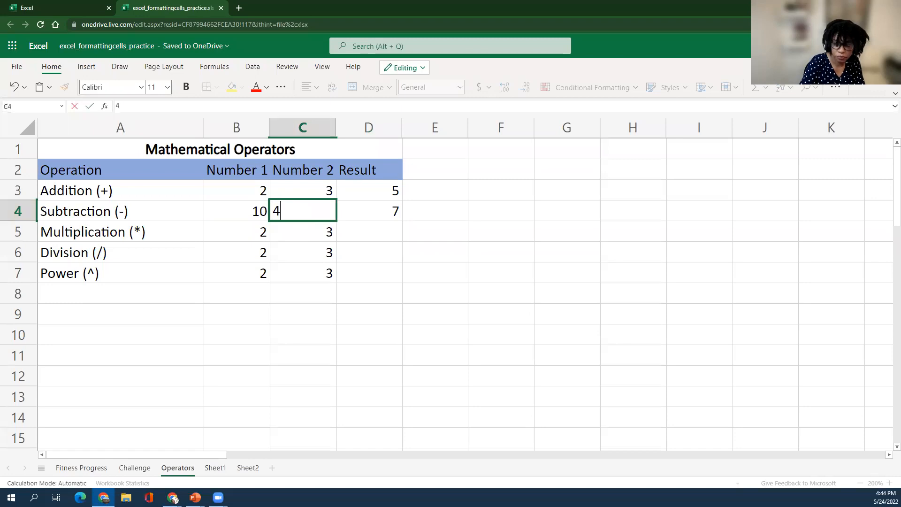
key("Return")
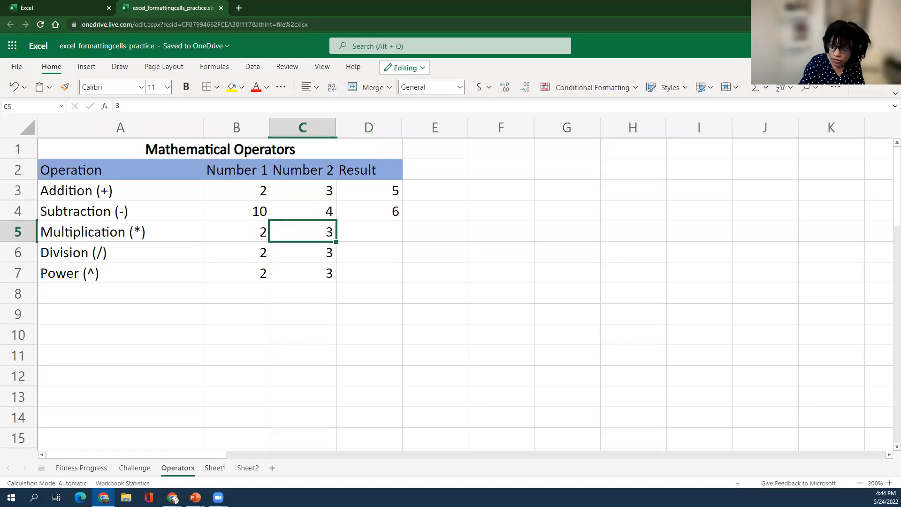
Try filling the subtraction formula from D4 down through the Power row in D7.
left_click(390, 211)
left_click(395, 192)
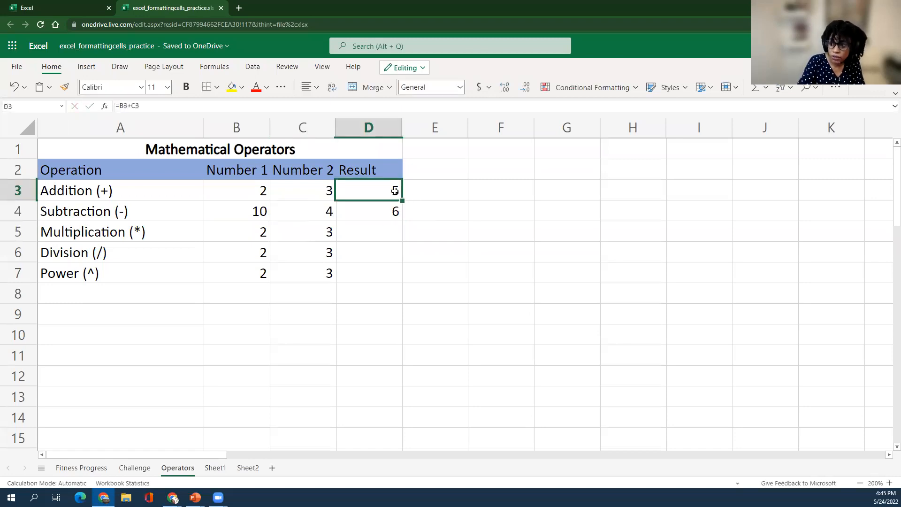
left_click(396, 209)
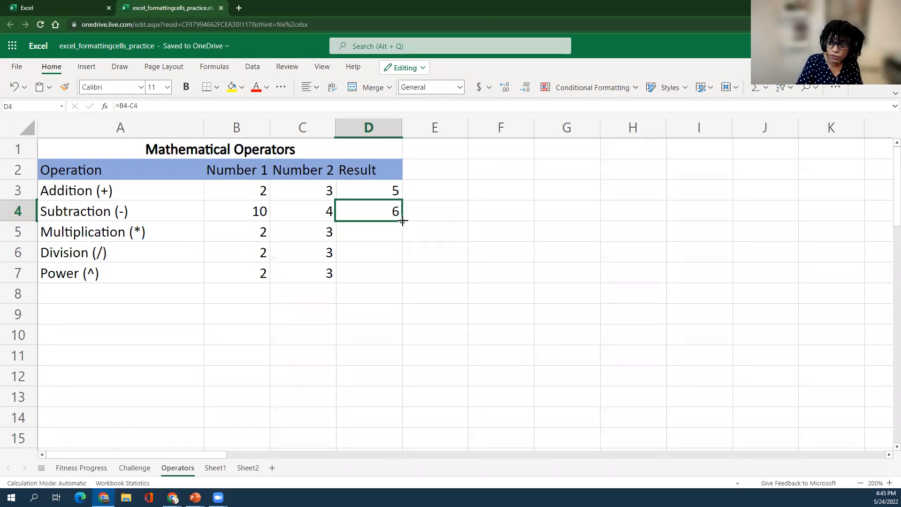
left_click_drag(403, 221, 391, 276)
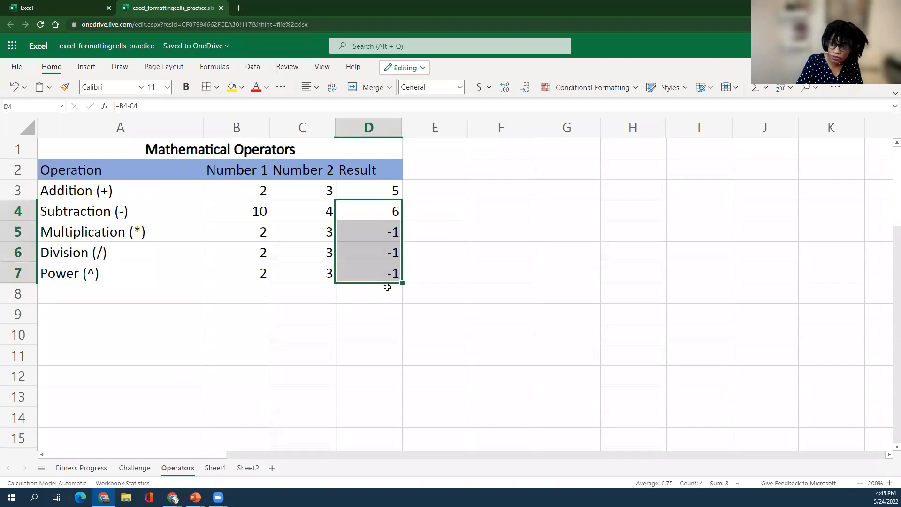
Clear the filled formulas from D5:D7 and open the Subtraction formula in D4 for review.
left_click(369, 207)
left_click_drag(373, 236, 368, 265)
key("Delete")
double_click(362, 209)
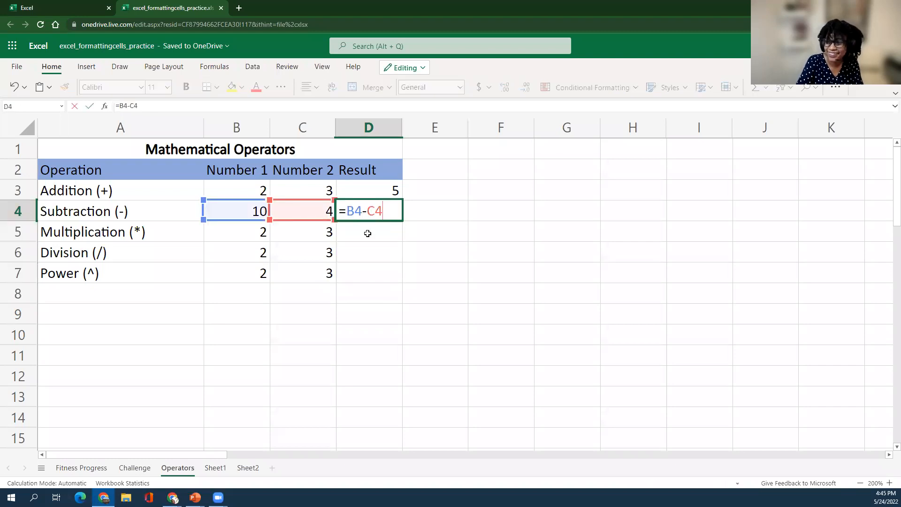
Enter the multiplication formula =B5*C5 in the Result cell D5.
left_click(367, 233)
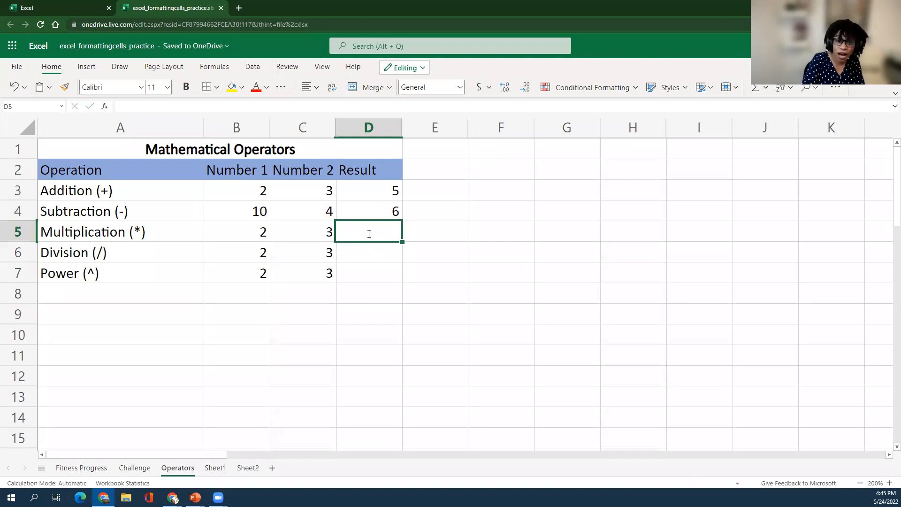
type("=")
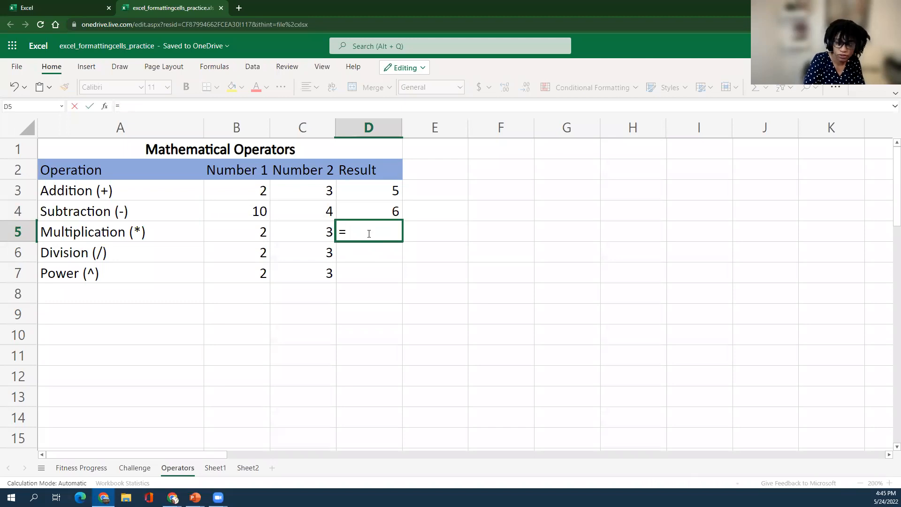
type("b")
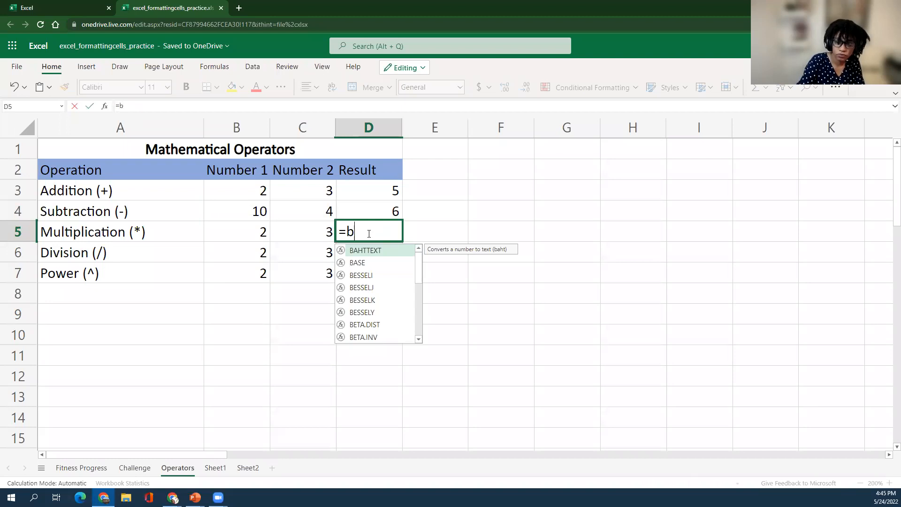
type("5")
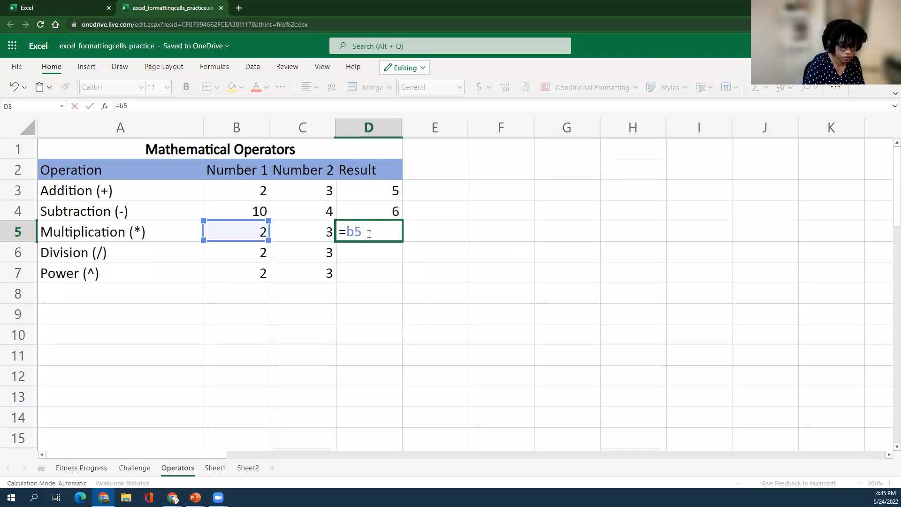
type("+")
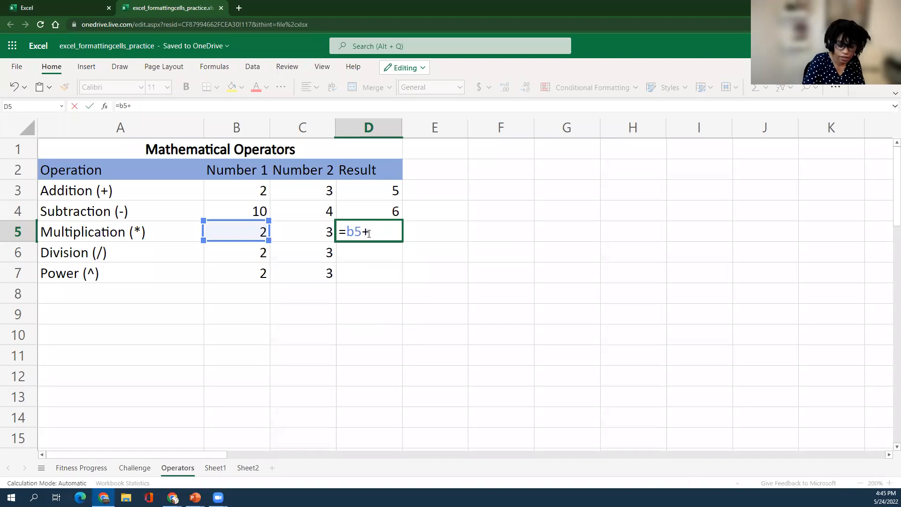
key("BackSpace")
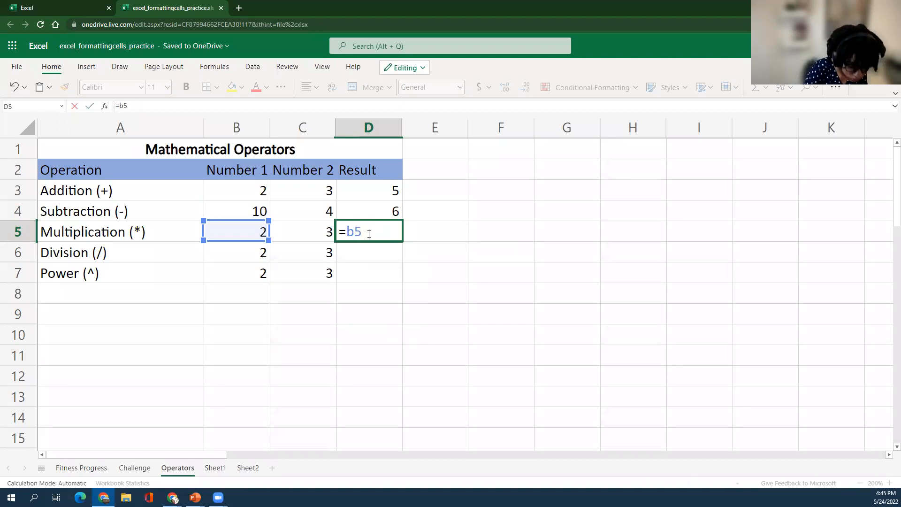
type("*")
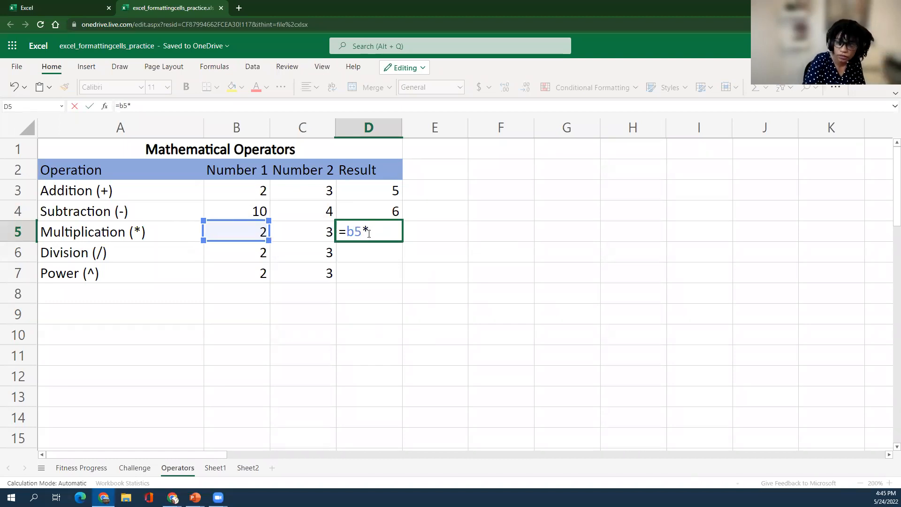
type("c5")
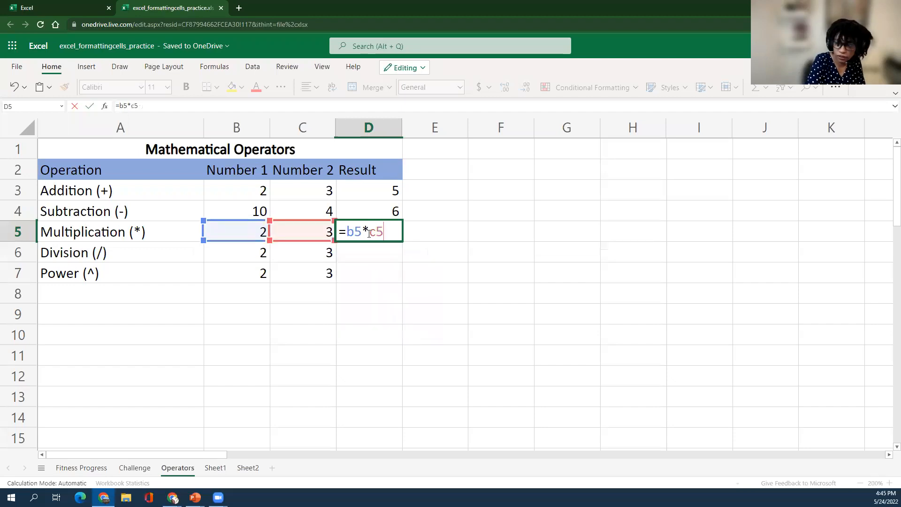
key("Return")
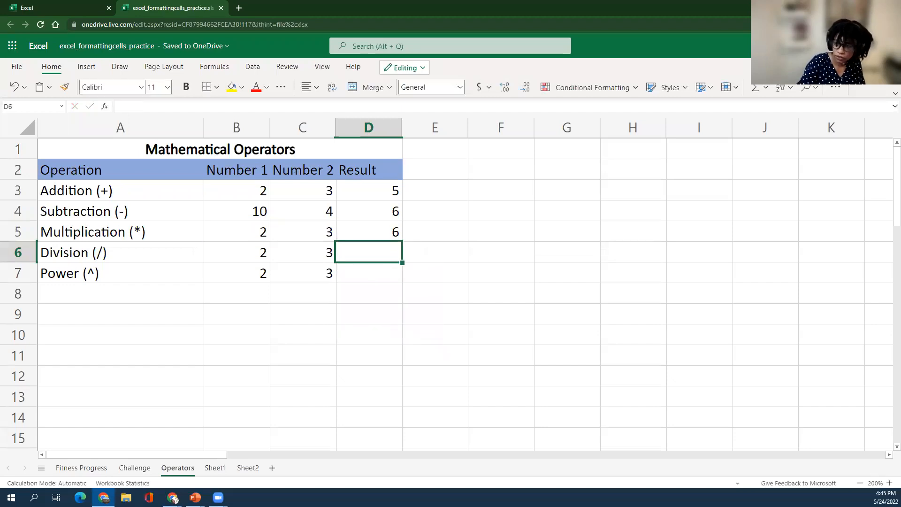
Fill the multiplication formula from D5 down to D7, and change the Division row's formula in D6 to =B6/C6.
left_click(395, 237)
left_click_drag(403, 241, 402, 280)
double_click(389, 255)
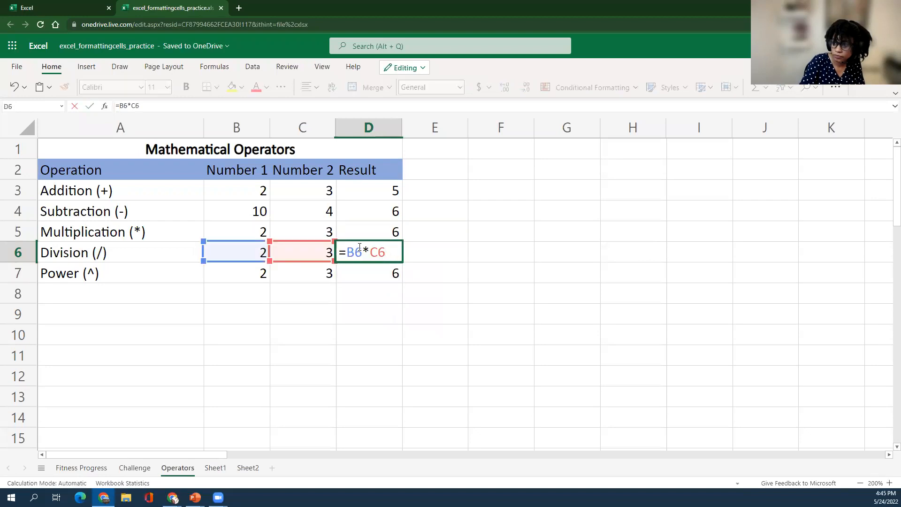
key("BackSpace")
type("/")
left_click(399, 276)
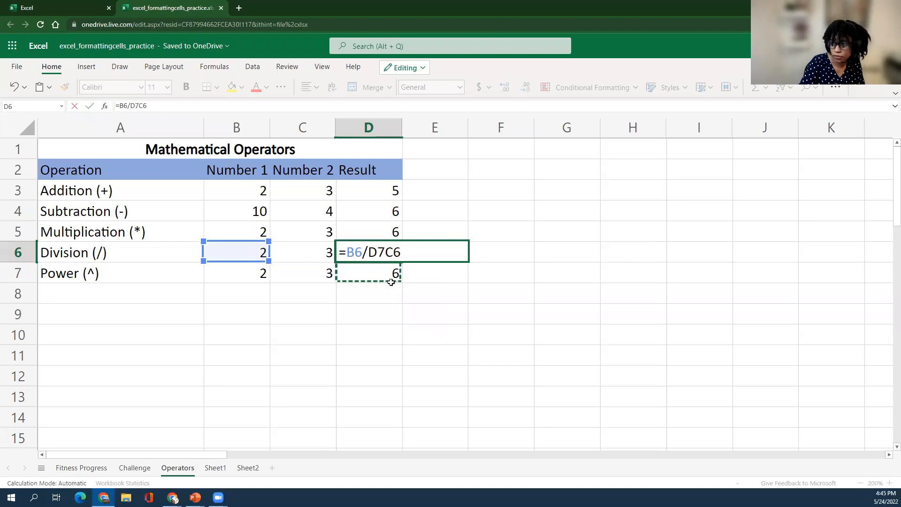
key("BackSpace")
key("BackSpace")
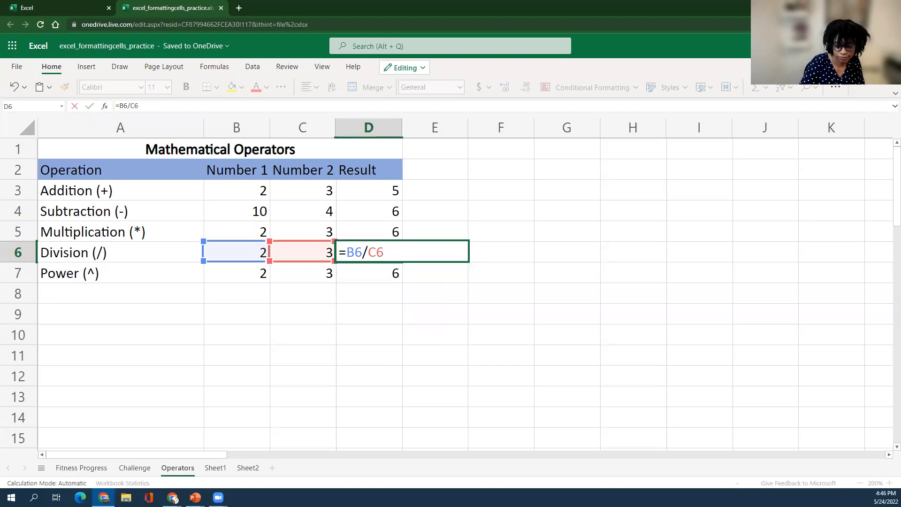
key("Return")
Change the Power row's formula in D7 to =B7^C7.
double_click(389, 274)
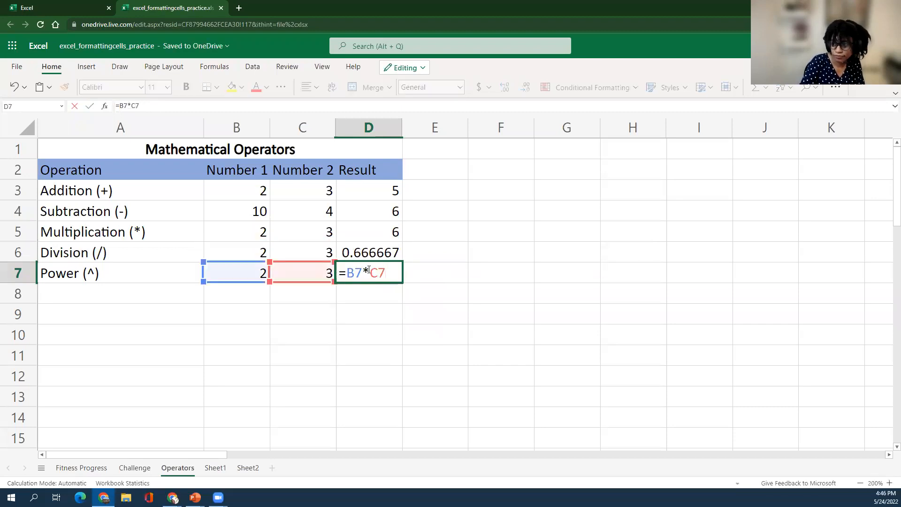
key("BackSpace")
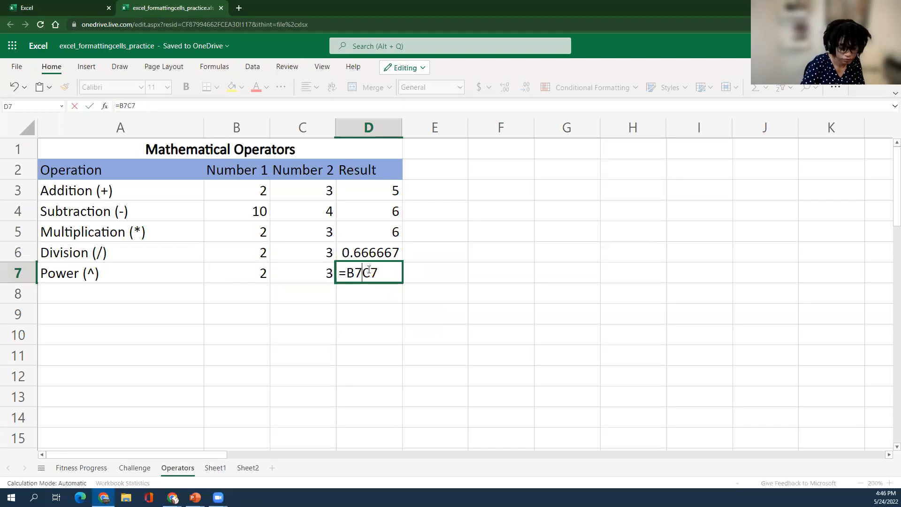
type("^")
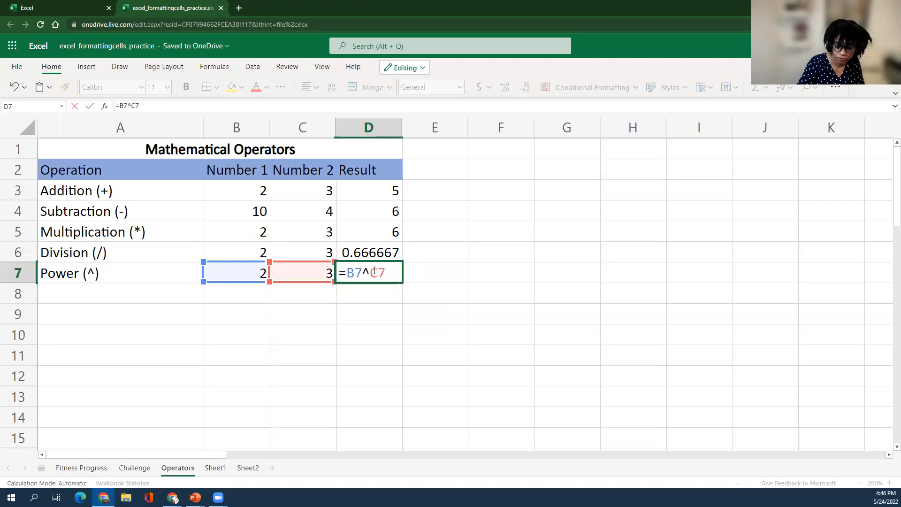
key("Return")
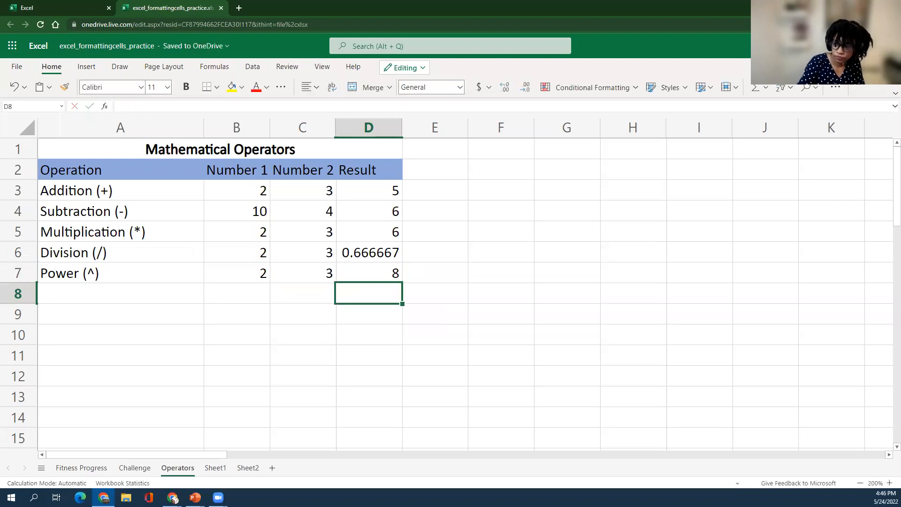
Enter the label Total in cell C8 below the Number 2 column.
left_click(287, 295)
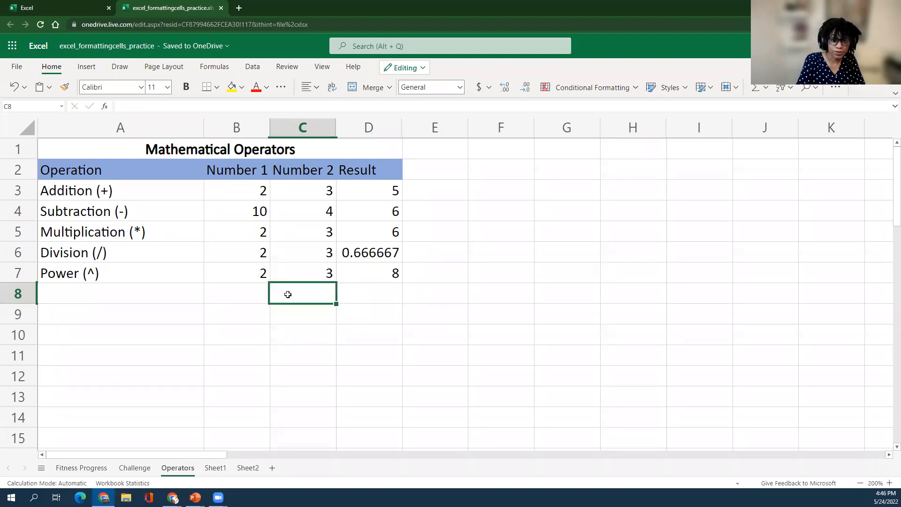
double_click(288, 294)
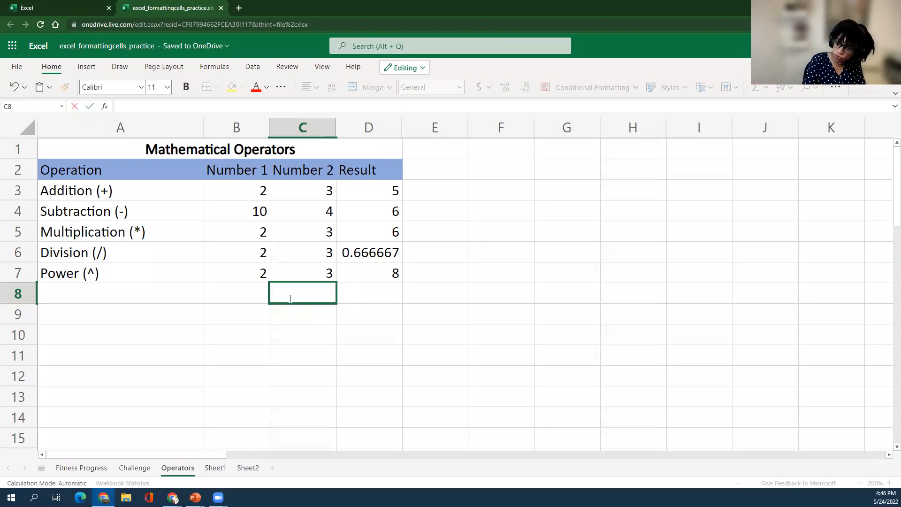
type("Total")
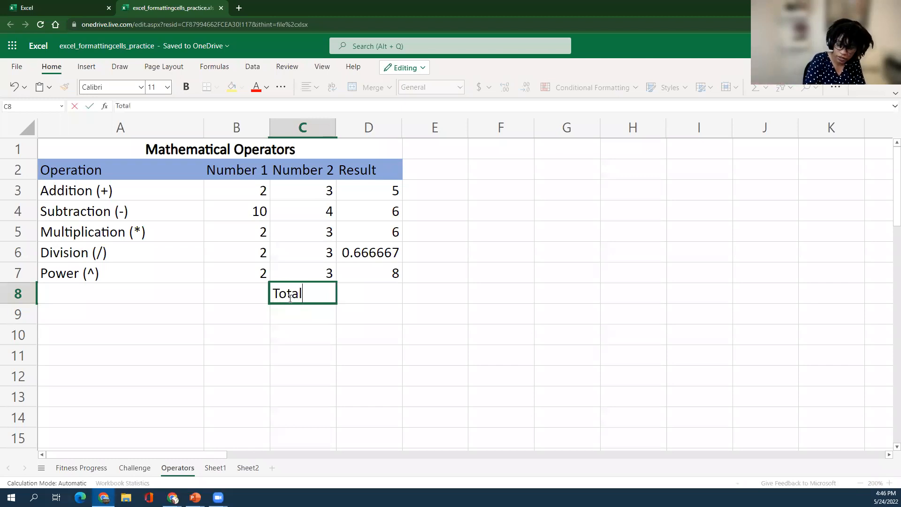
Try to total the Result column in D8 with the formula =(D3:D7).
left_click(357, 298)
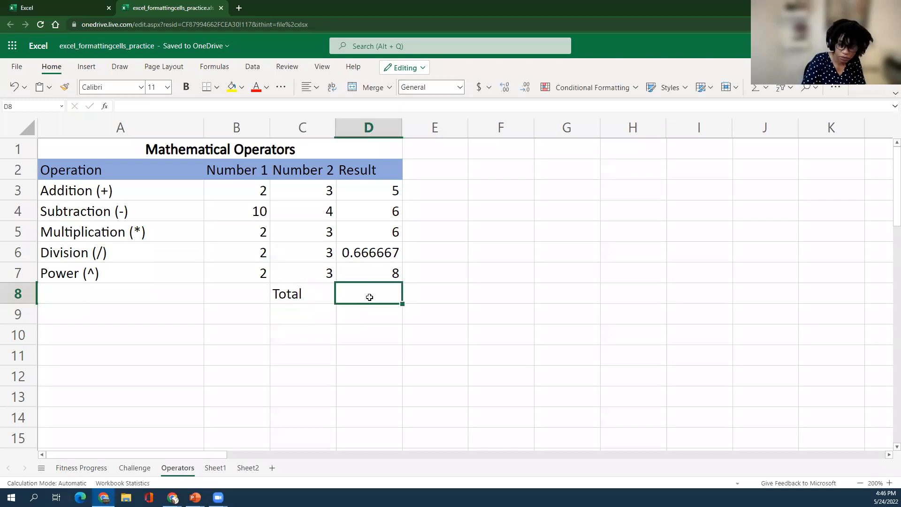
type("=")
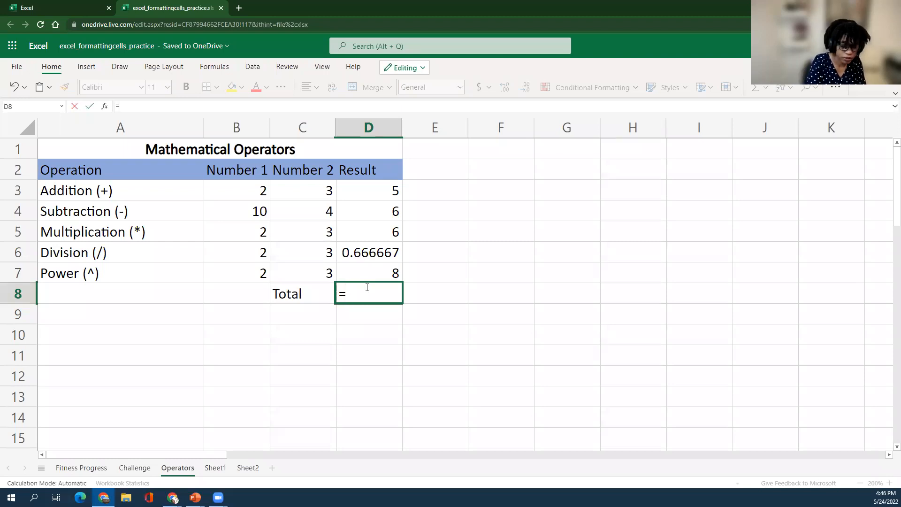
type("(")
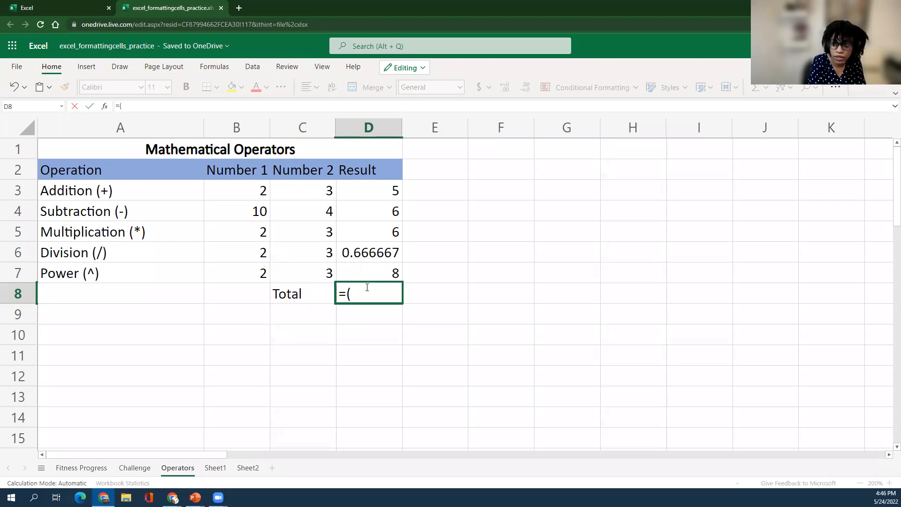
type("d")
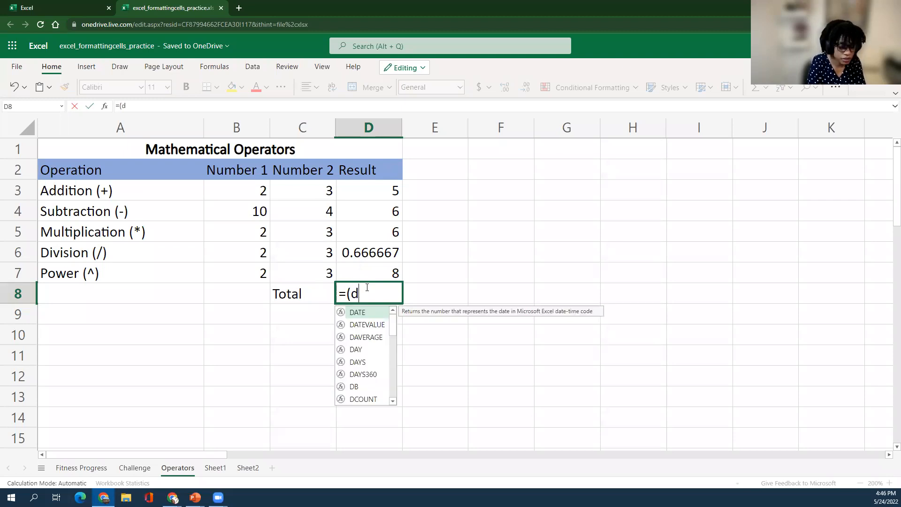
type("3")
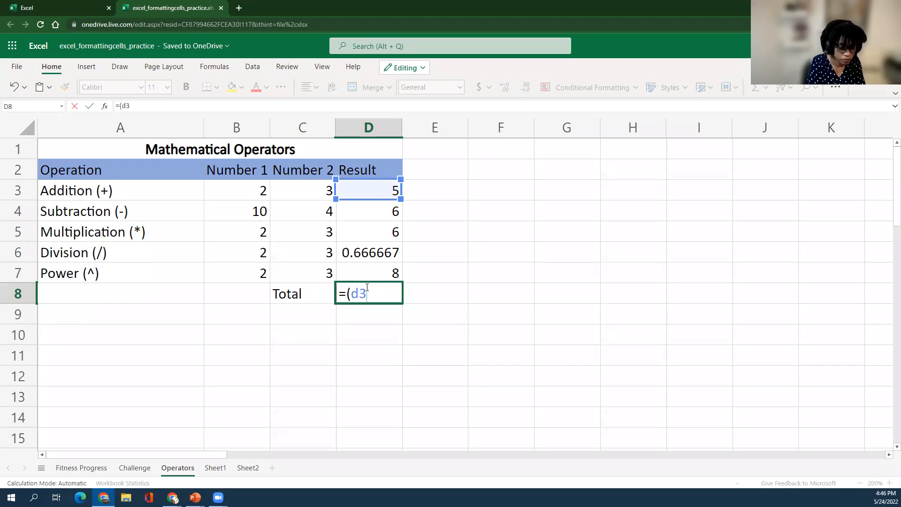
type(", ")
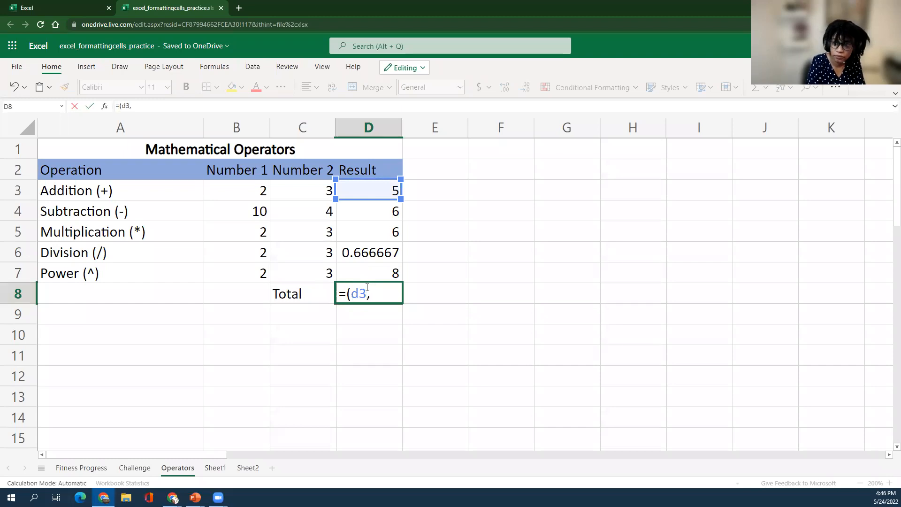
type("d4")
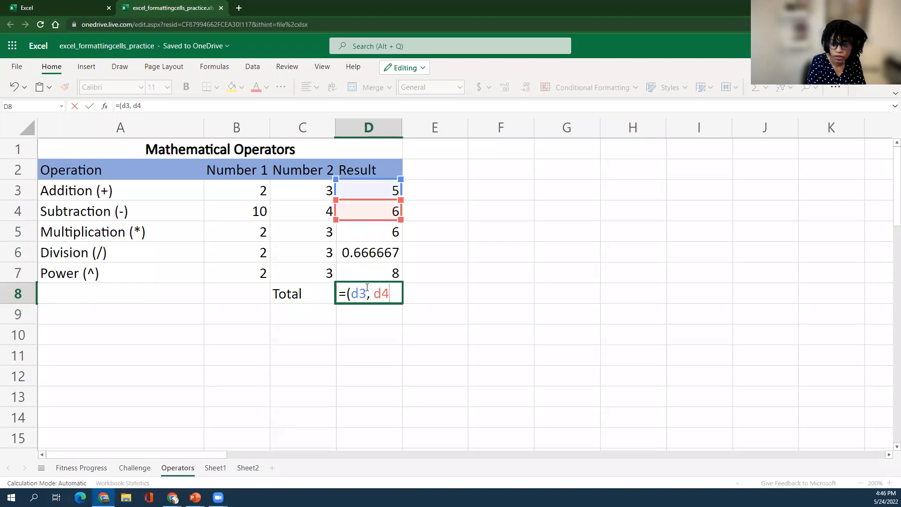
key("BackSpace")
key("BackSpace")
key("BackSpace")
key("BackSpace")
type(":")
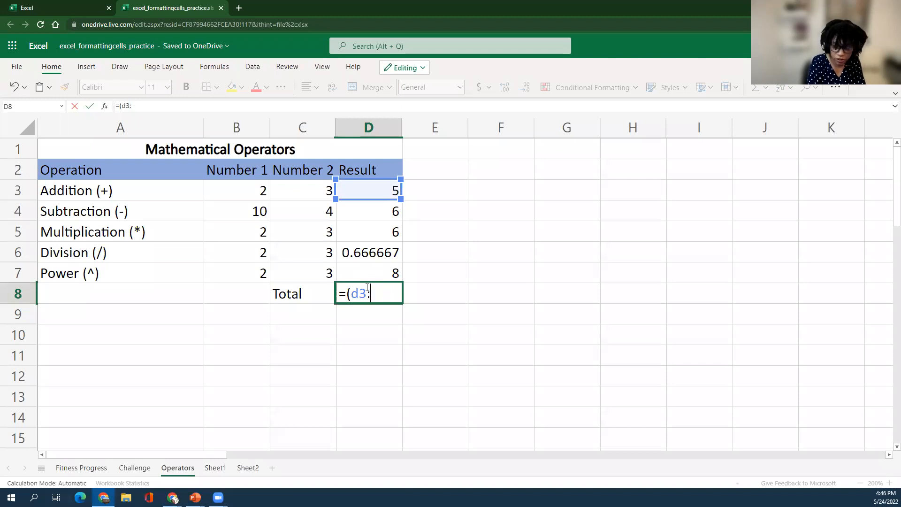
type(" d7)")
key("Return")
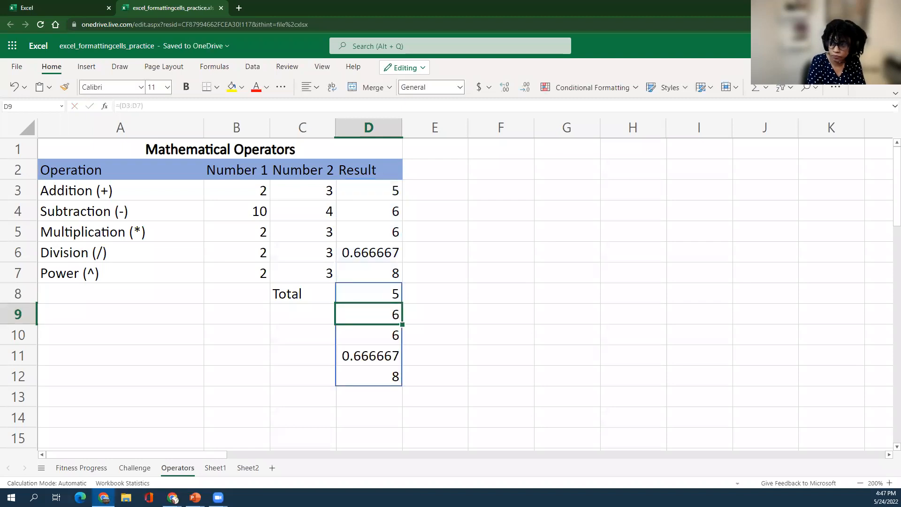
Clear the contents of D8:D12 to remove the total formula.
left_click(470, 352)
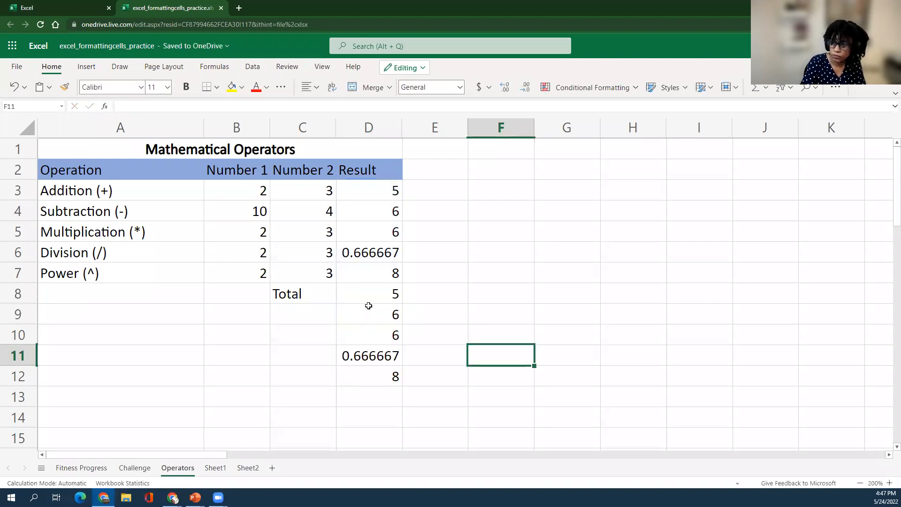
left_click(369, 288)
left_click_drag(369, 288, 387, 364)
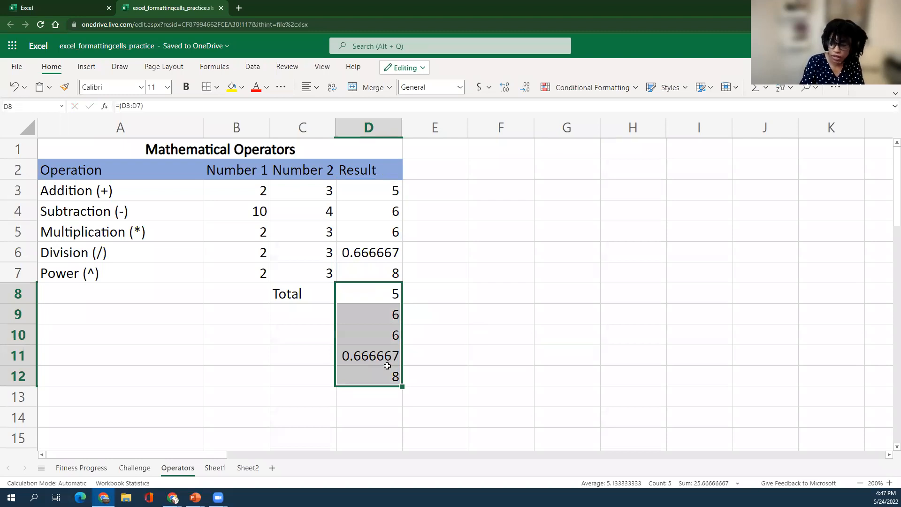
key("Delete")
Retry totalling the results in D8 by entering the formula =(D3:D7).
double_click(388, 292)
type("=(d")
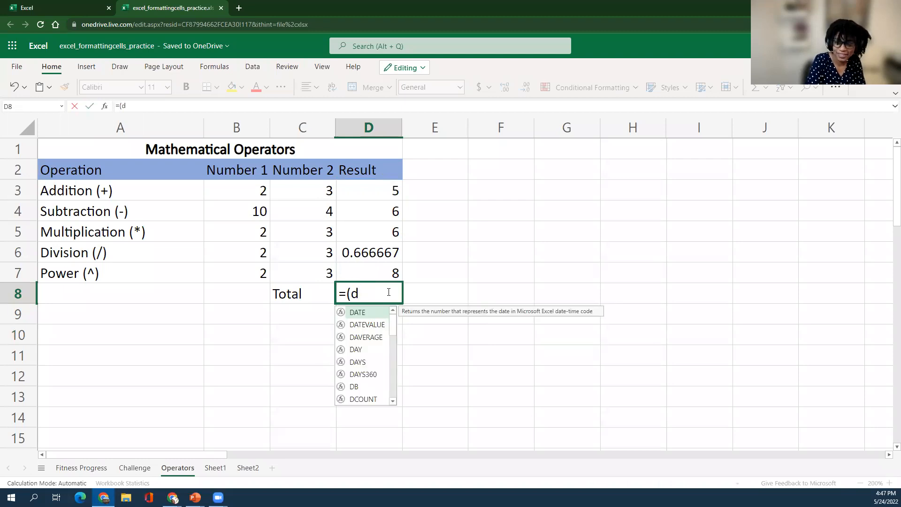
type("3")
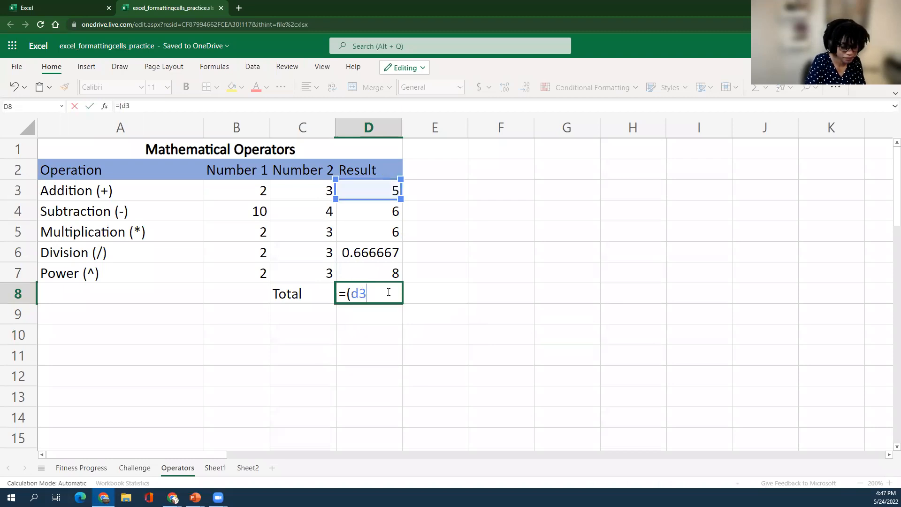
type(":d")
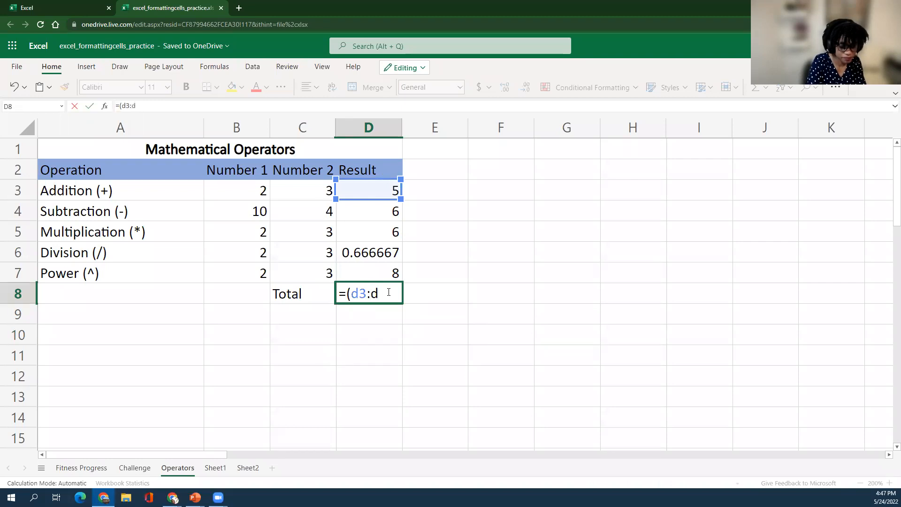
type("7)")
key("Return")
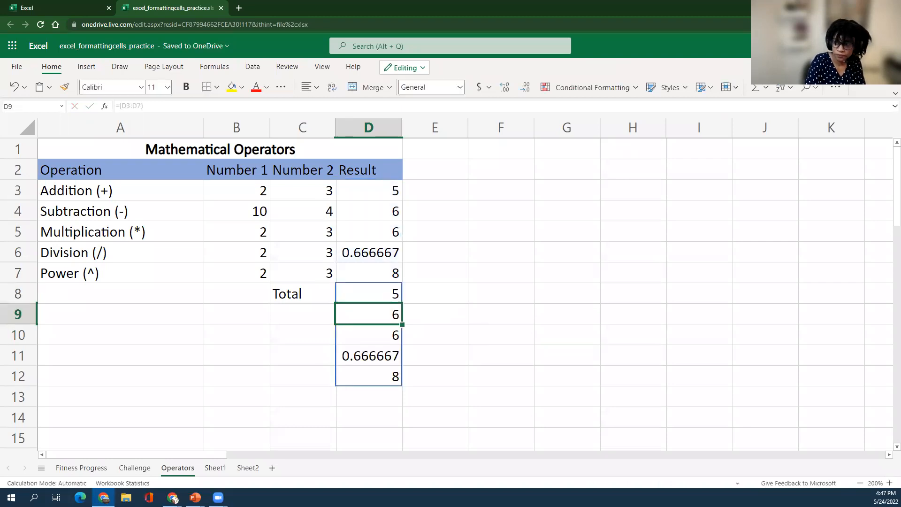
Clear the spilled total formula from D8:D12.
left_click(415, 363)
left_click_drag(379, 300, 390, 371)
key("BackSpace")
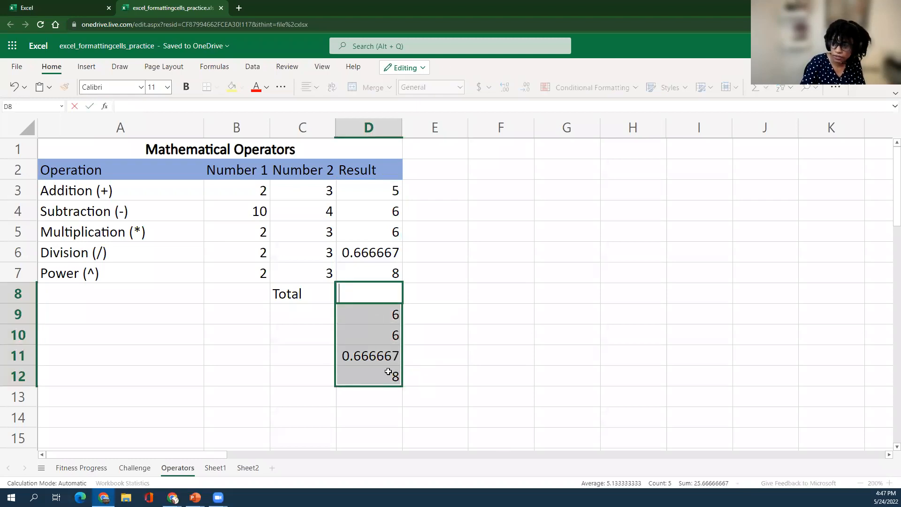
left_click(414, 322)
Try to total the Result column in D8 with =(D3:D7), picking the range D3:D7 on the sheet.
left_click(373, 287)
type("=")
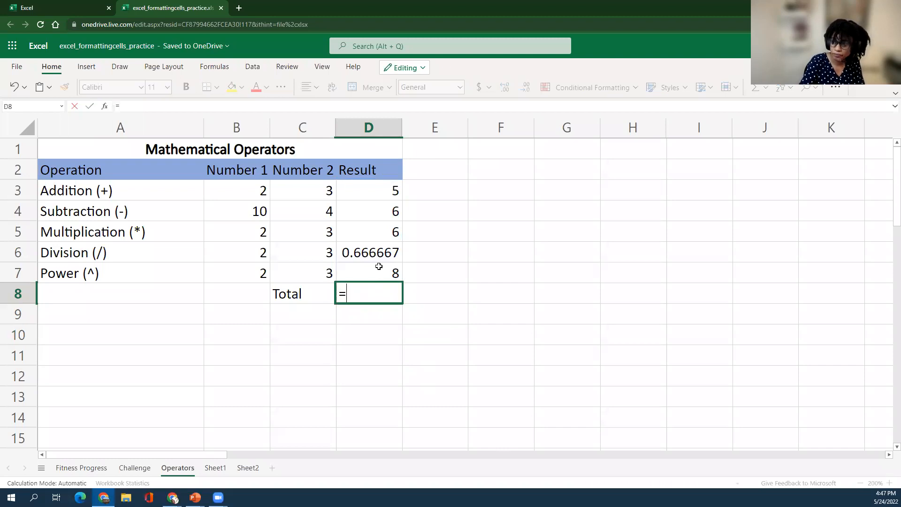
type("(")
left_click(384, 194)
left_click_drag(384, 200, 388, 268)
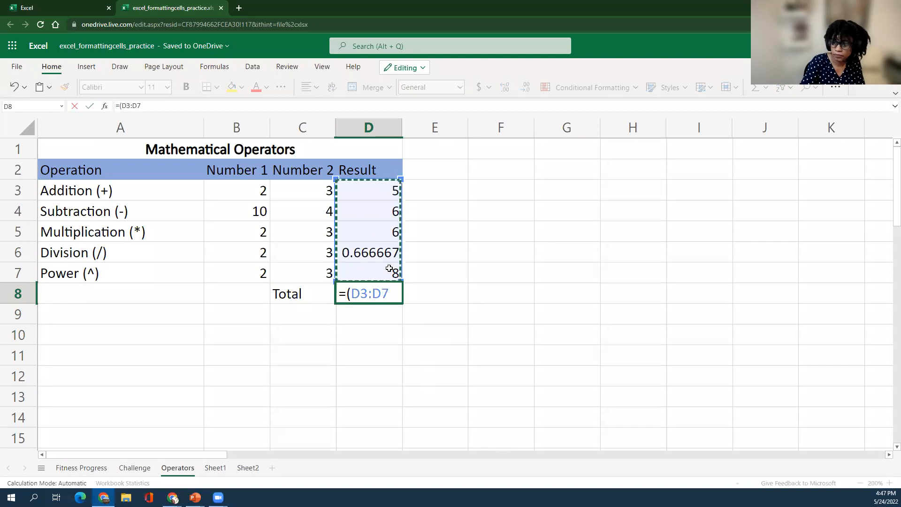
type(")")
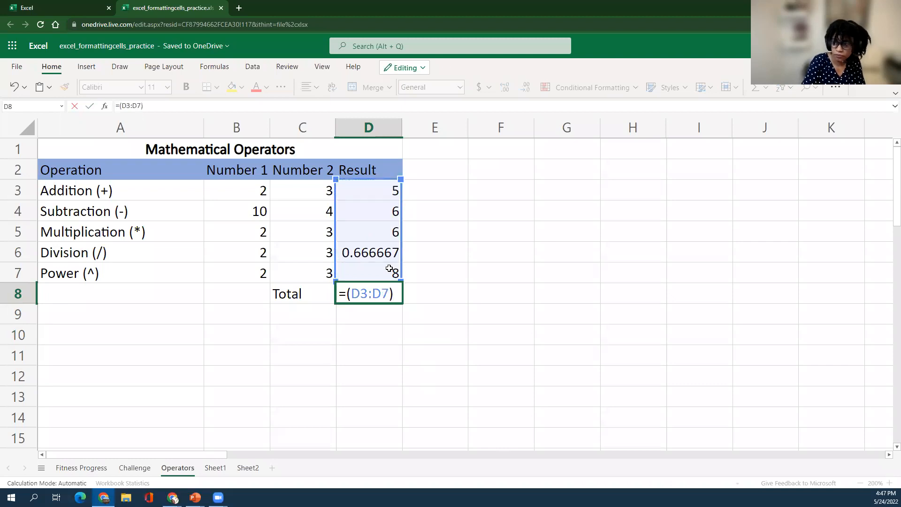
key("Return")
Delete the contents of D8:D12 to remove the attempted total.
left_click(422, 392)
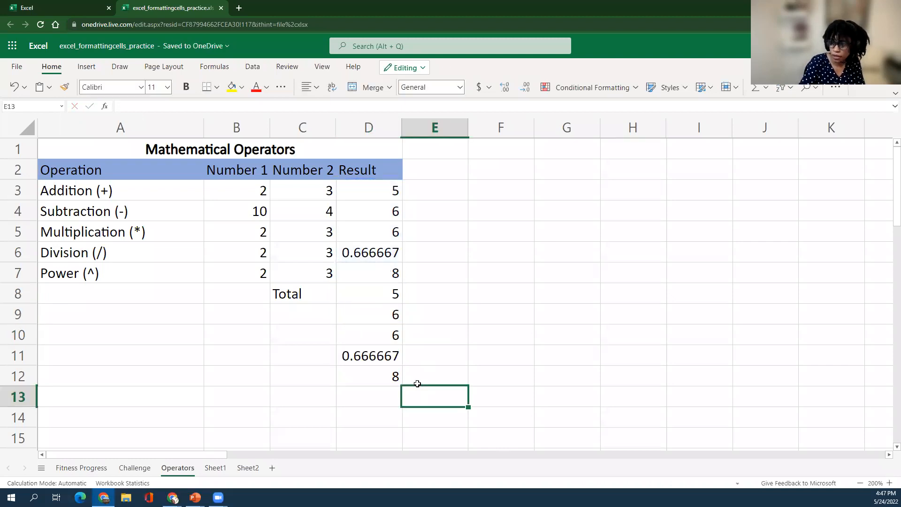
left_click_drag(369, 300, 362, 370)
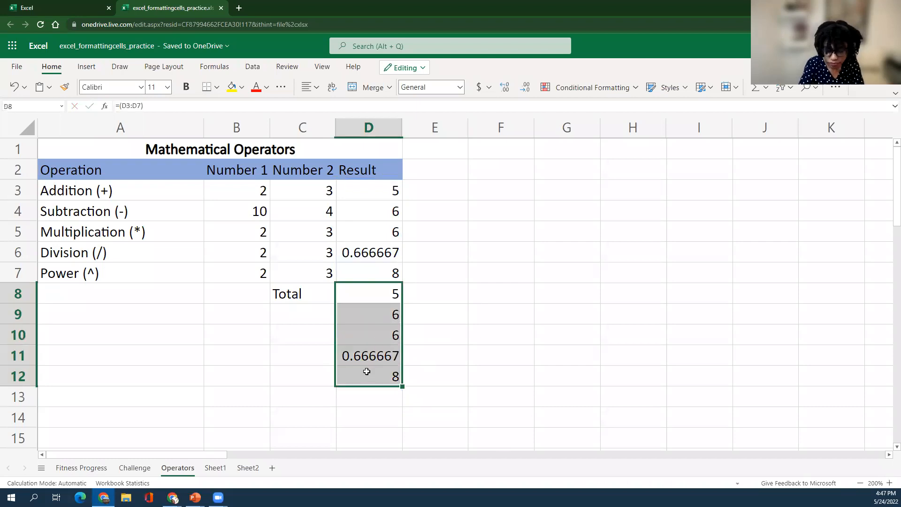
key("Delete")
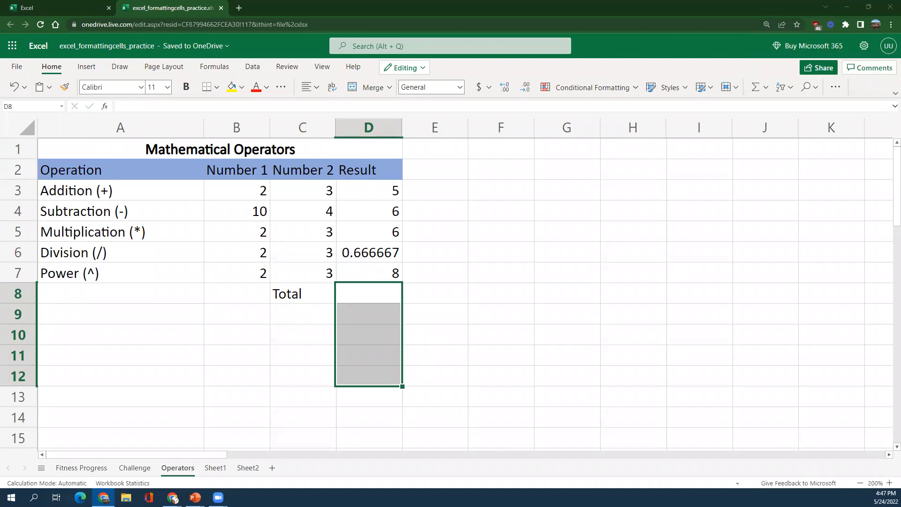
Try the formula =(D3:D6) in D8, and clear the resulting cells D8:D11.
double_click(364, 297)
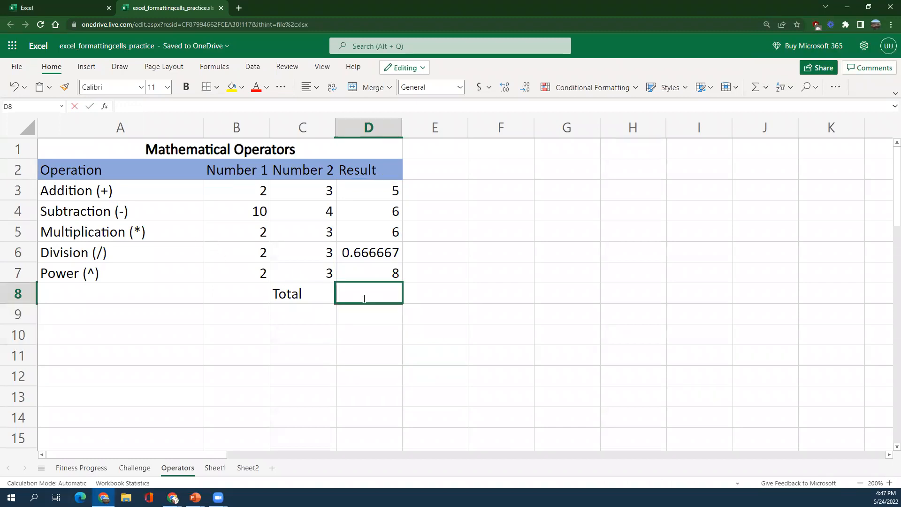
type("=")
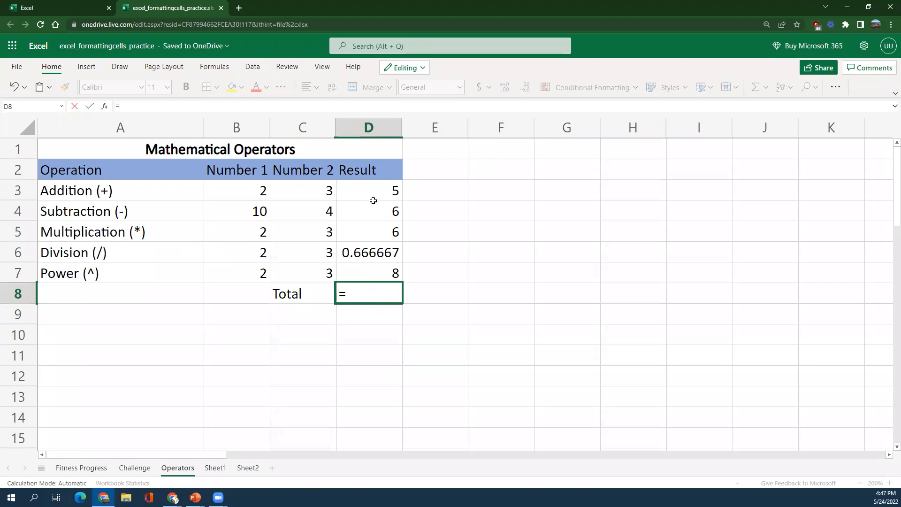
type("(")
left_click_drag(377, 192, 379, 252)
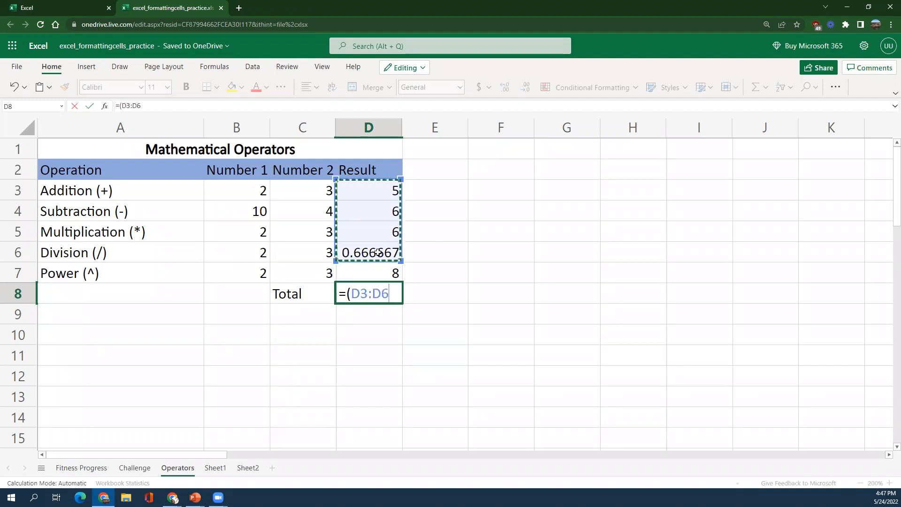
type(")")
key("Return")
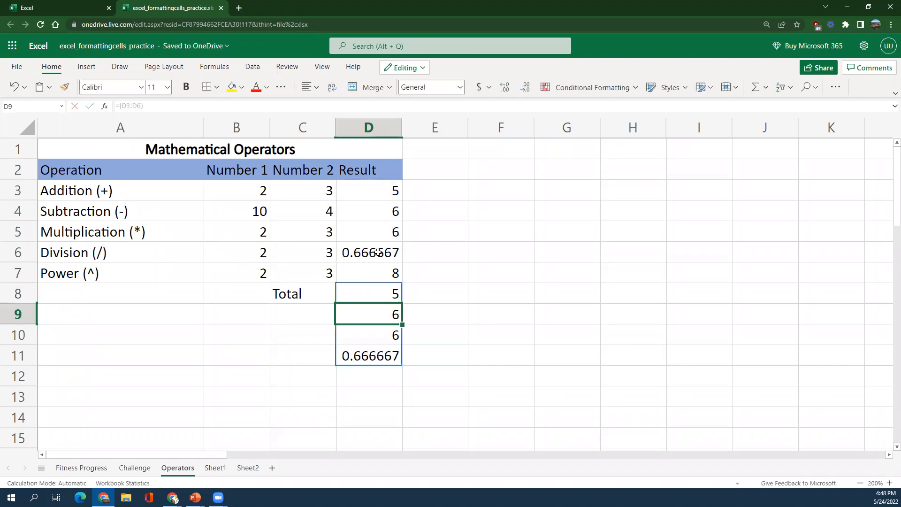
left_click_drag(378, 294, 382, 347)
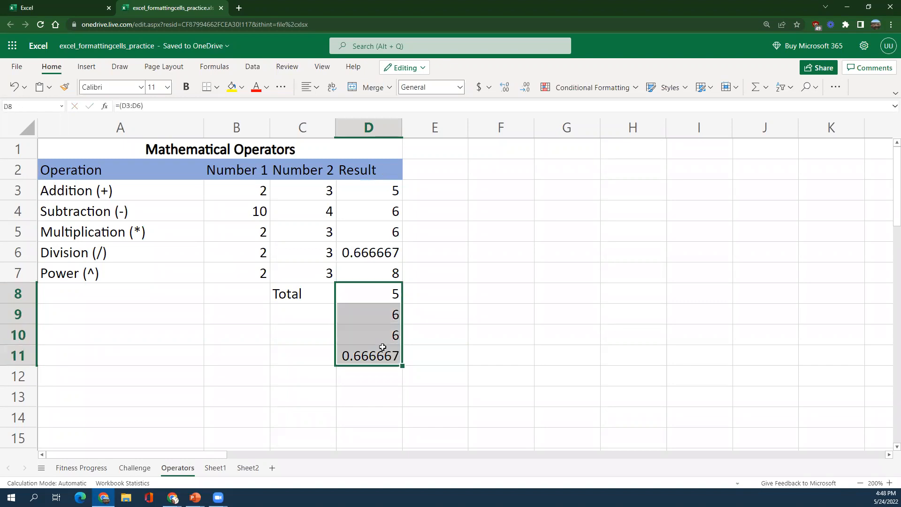
key("Delete")
left_click(387, 292)
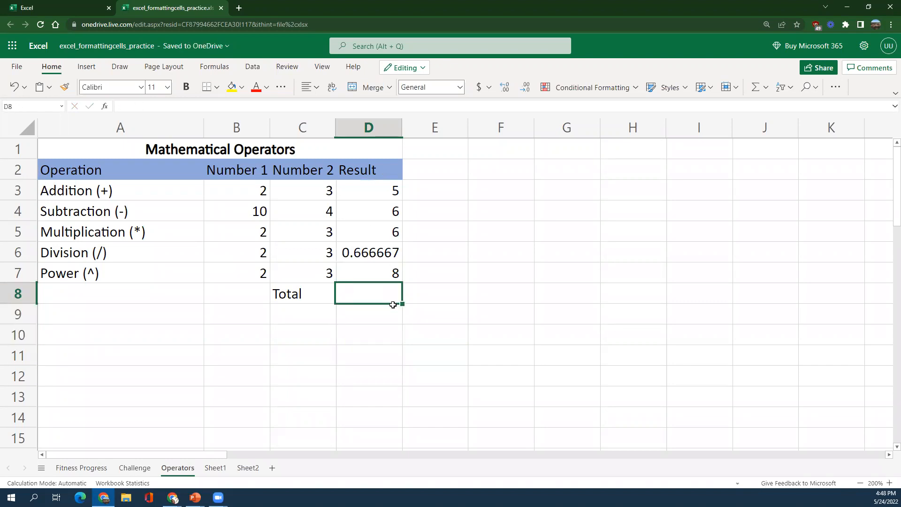
type("+(")
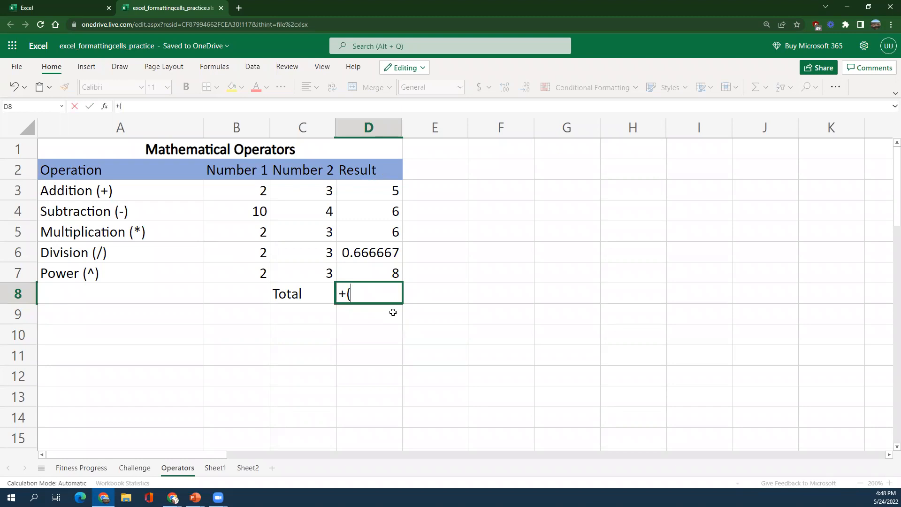
key("BackSpace")
key("BackSpace")
Total the Result column in D8 with the formula =SUM(D3:D7).
type("+")
type("=")
type("s")
type("u")
key("BackSpace")
type("um")
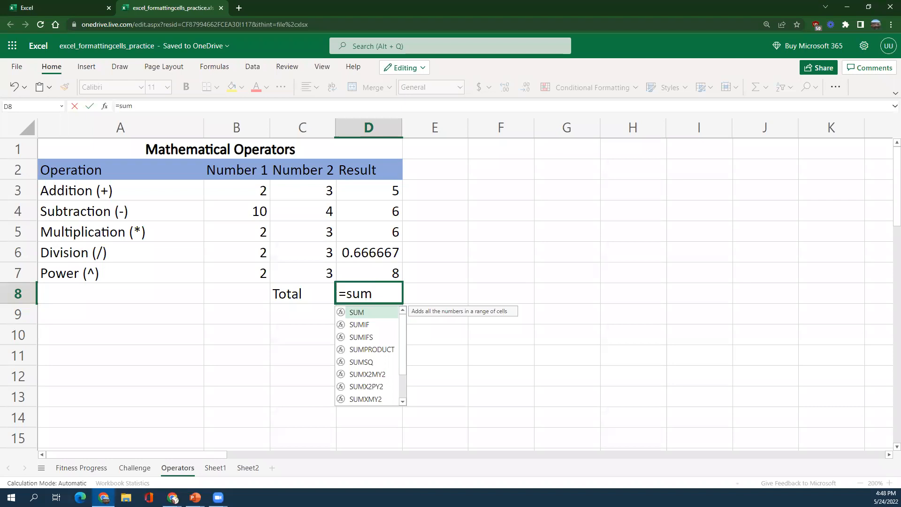
type("(")
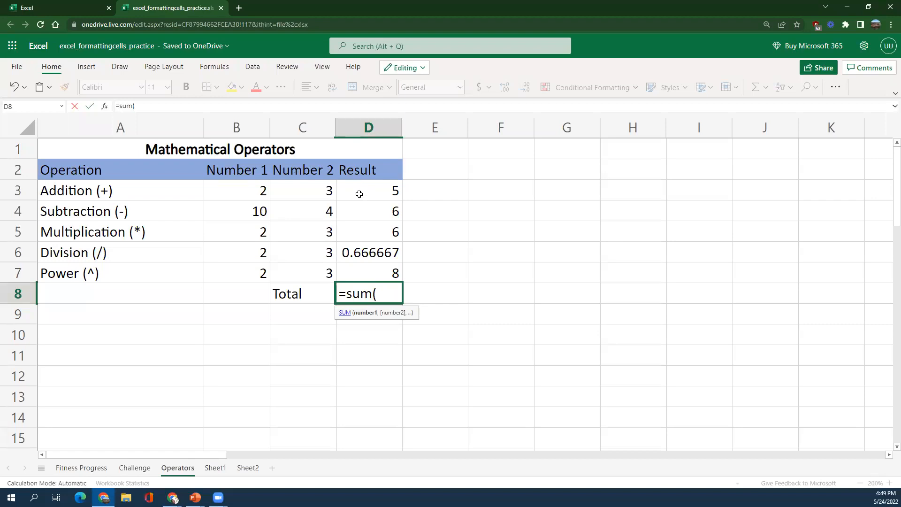
left_click_drag(359, 194, 362, 269)
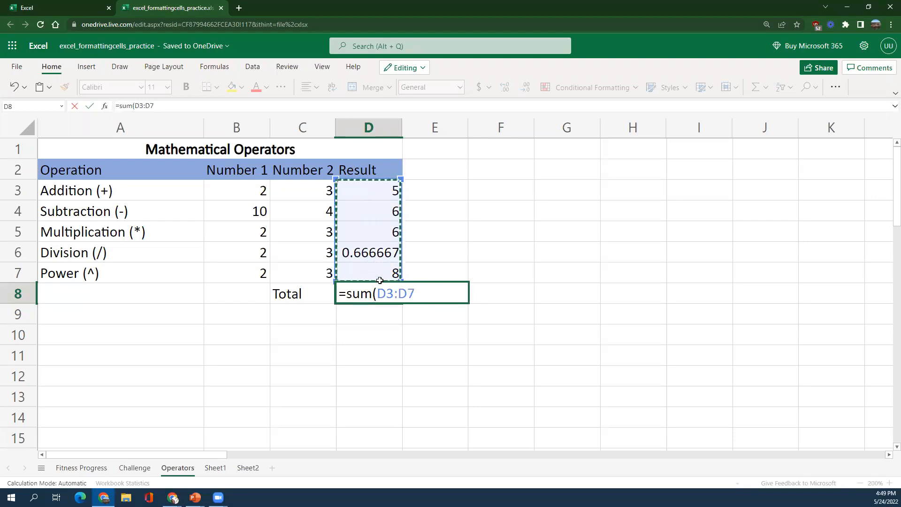
type(")")
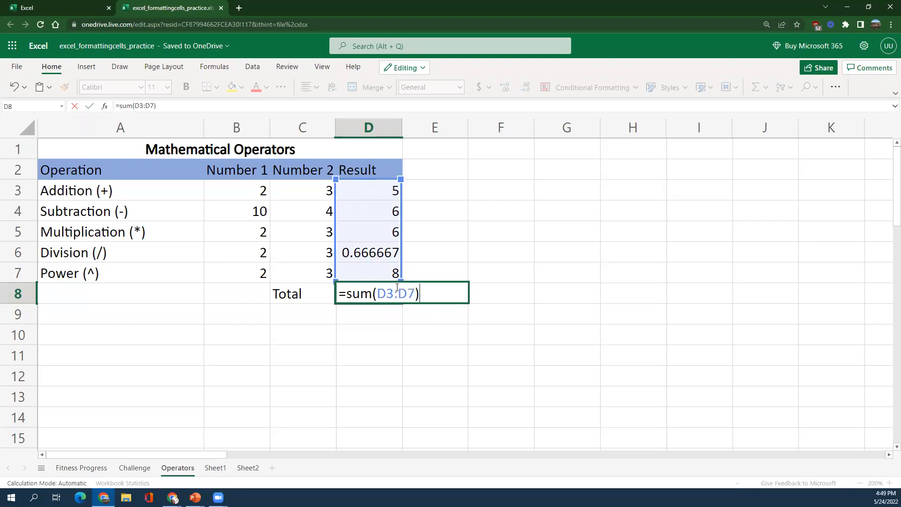
key("Return")
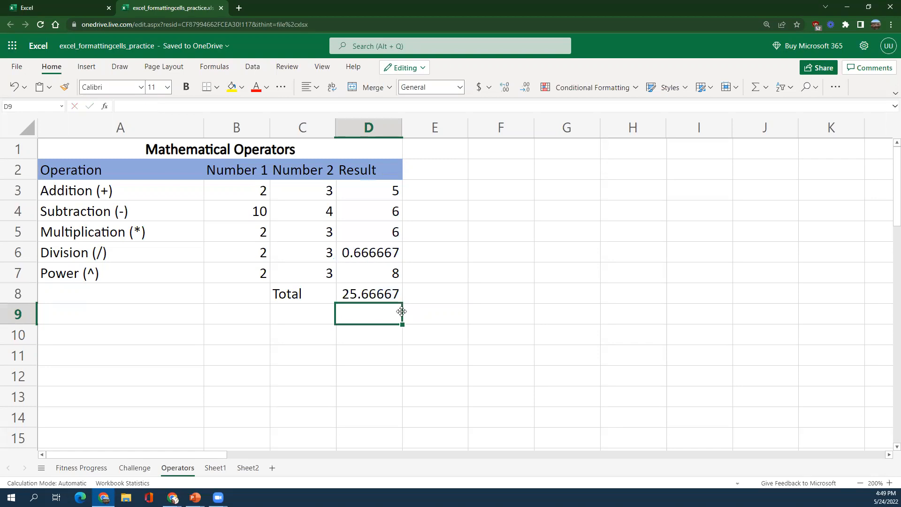
Review the Total label in C8 and the formula behind the total in D8 without changing them.
left_click(297, 293)
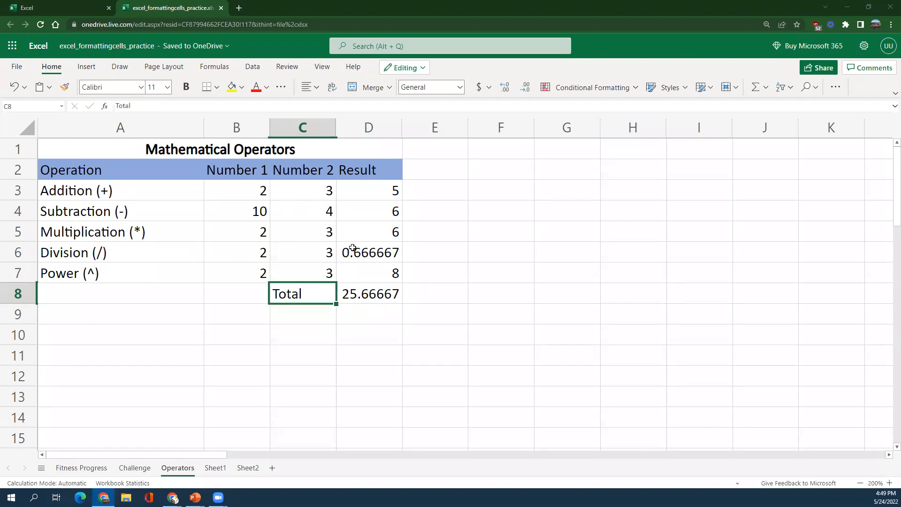
double_click(363, 293)
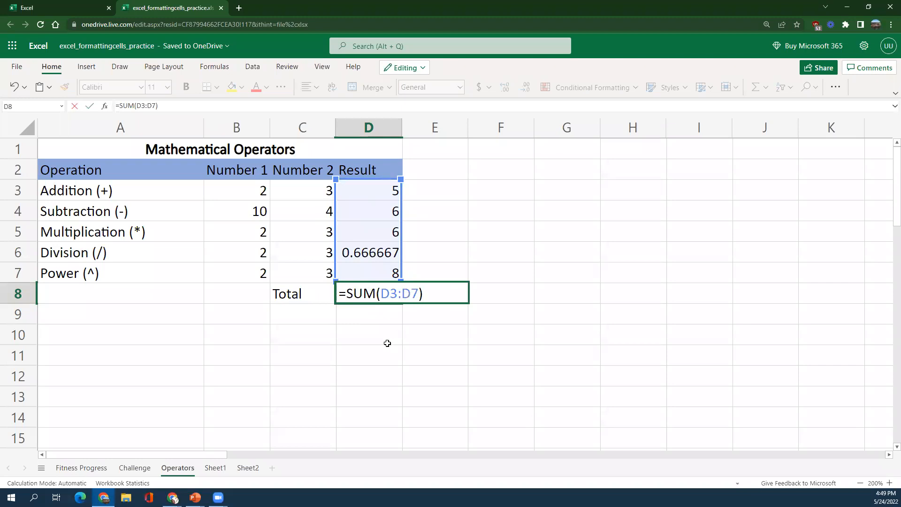
key("Return")
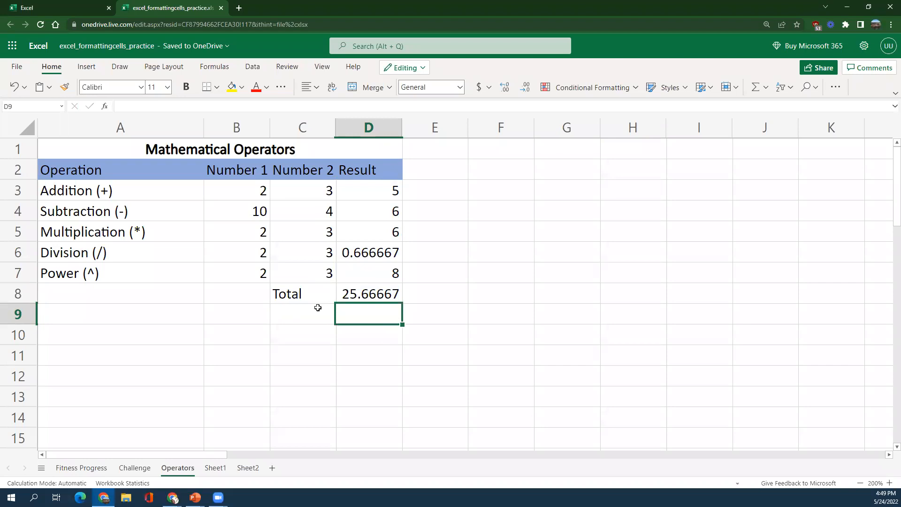
Set the Division row's Number 1 value in B6 to 15.
left_click(251, 253)
double_click(251, 253)
double_click(206, 251)
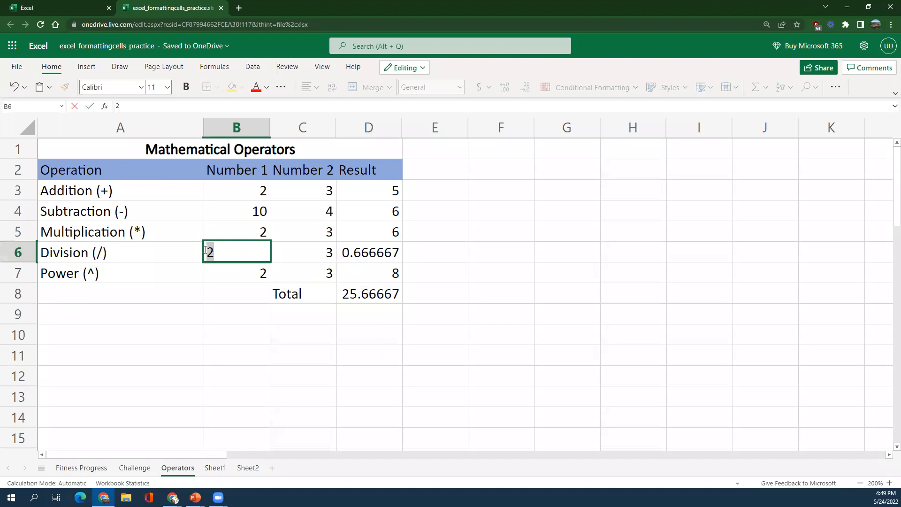
type("15")
key("Return")
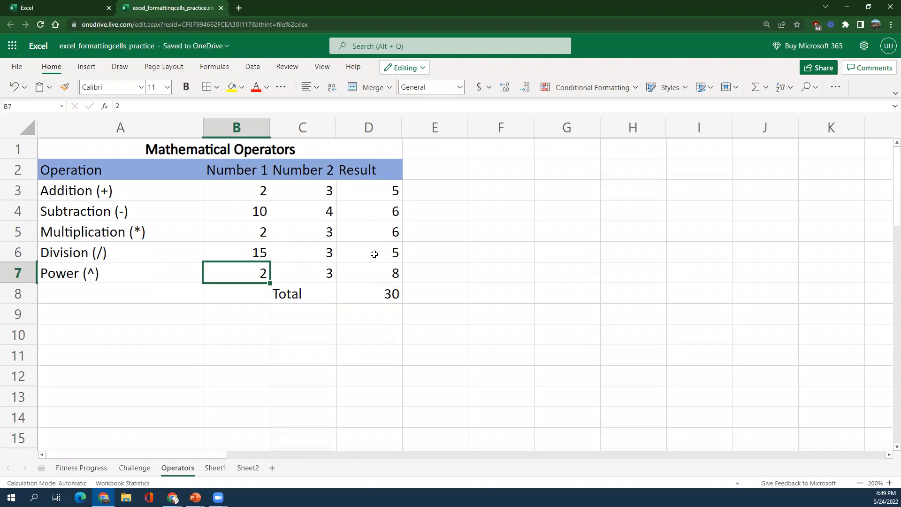
Inspect the formulas behind the Division result in D6 and the total in D8.
left_click(374, 254)
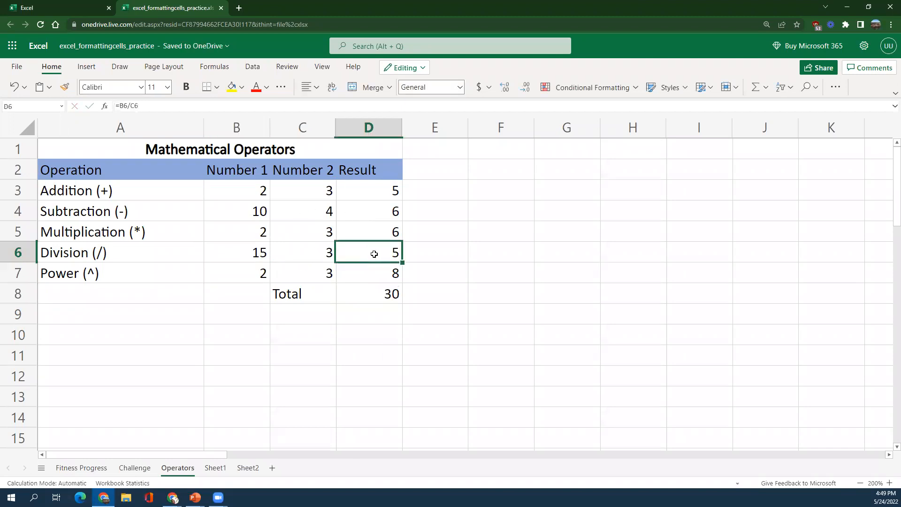
left_click(366, 292)
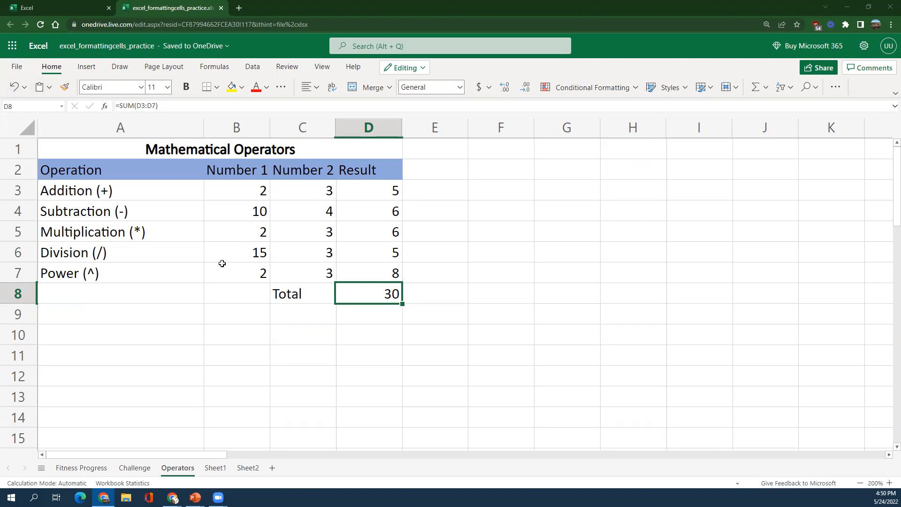
Reload the workbook page, and go to the Office home page in the other browser tab.
left_click(42, 25)
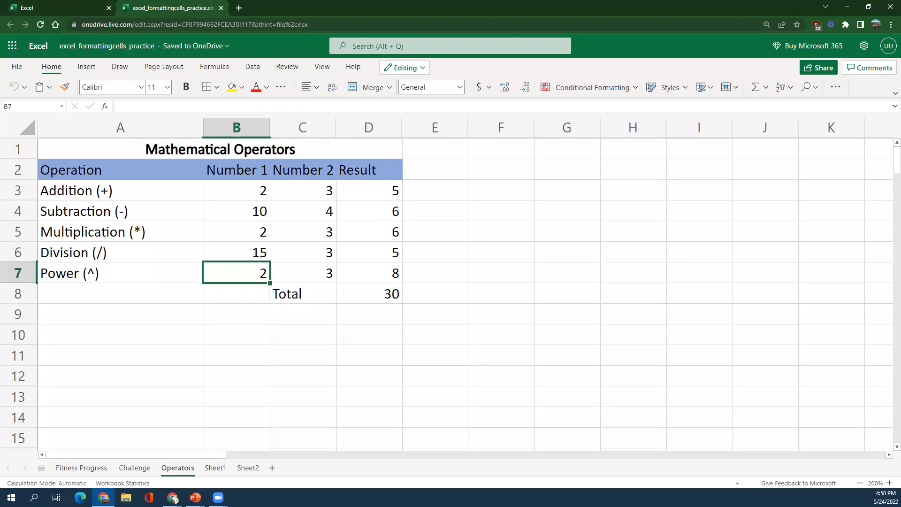
left_click(48, 8)
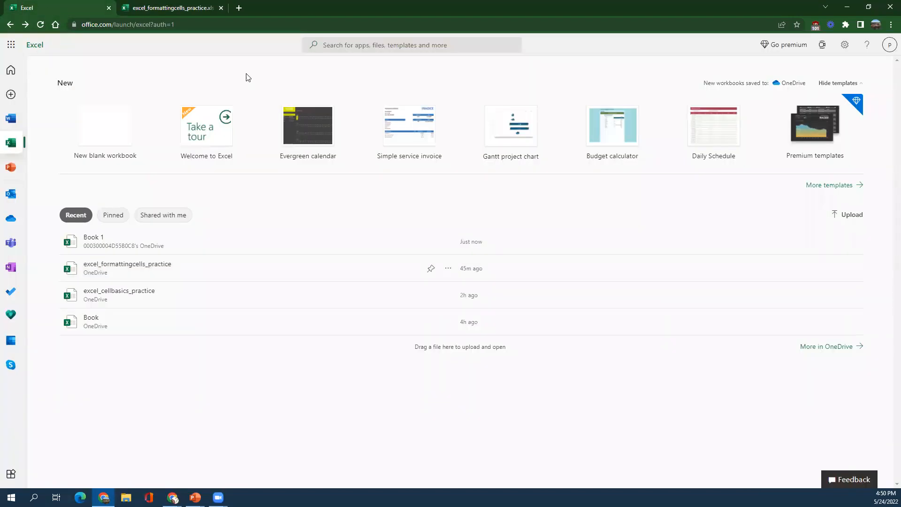
left_click(112, 25)
left_click(12, 71)
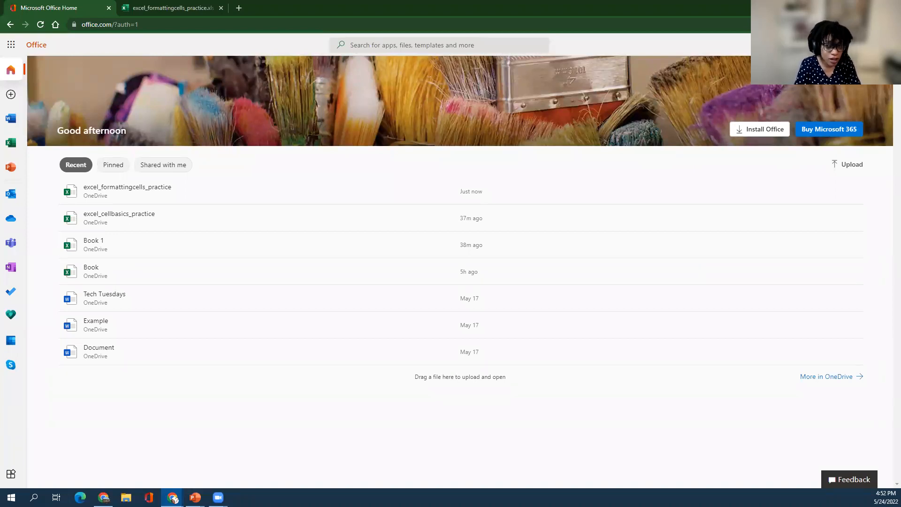
key("alt+Tab")
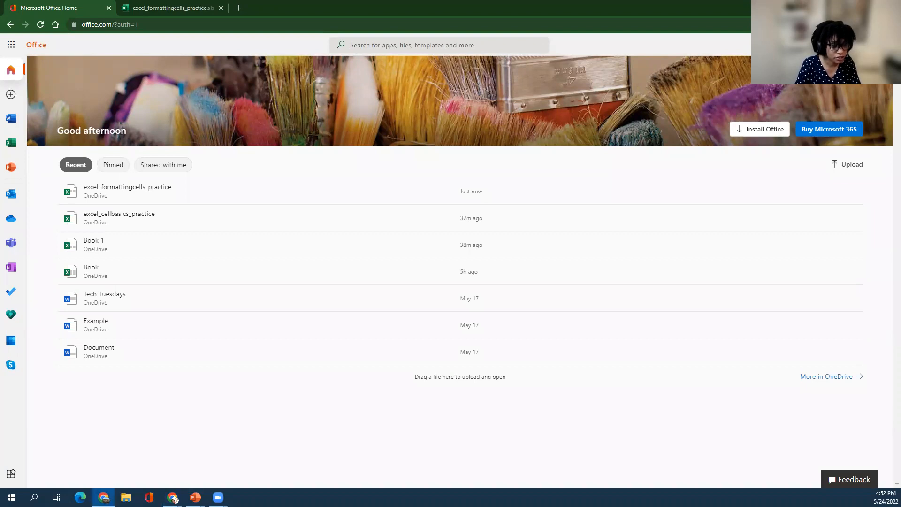
left_click(174, 499)
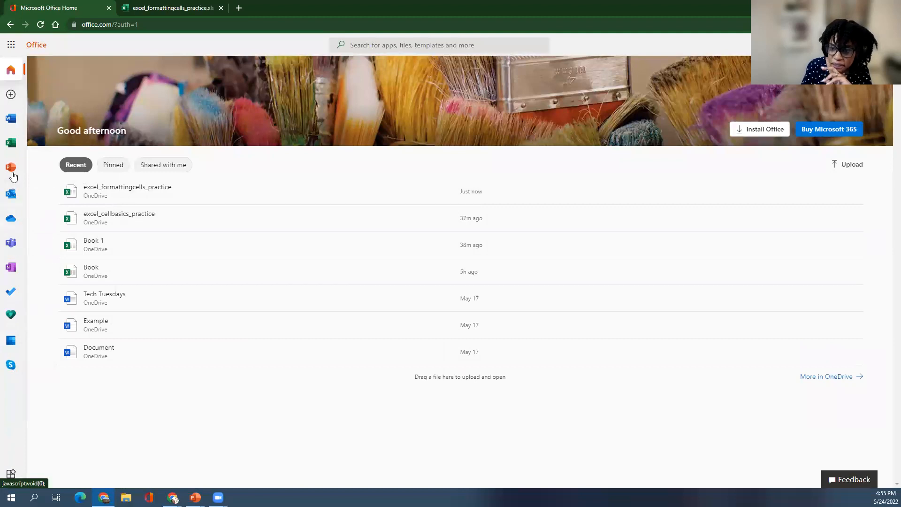
Open Microsoft Forms from the full list of Microsoft 365 apps and dismiss its introductory tip.
left_click(11, 44)
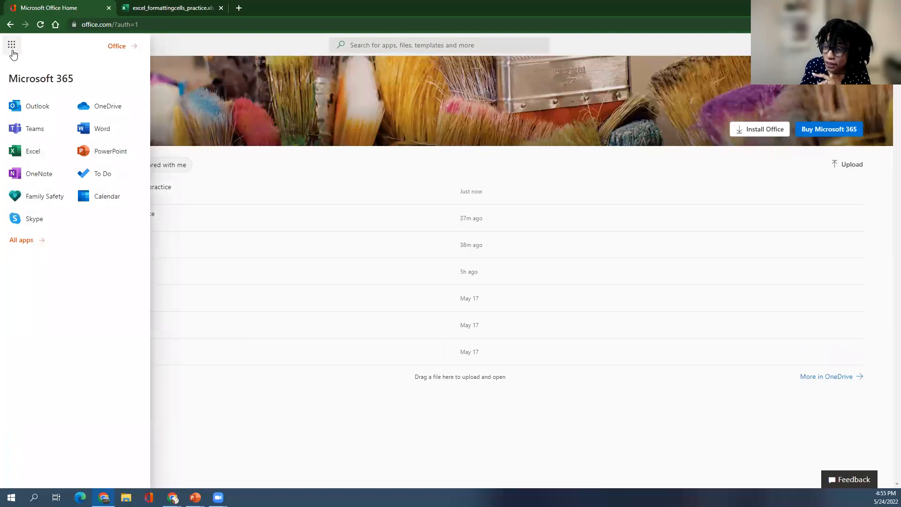
left_click(43, 243)
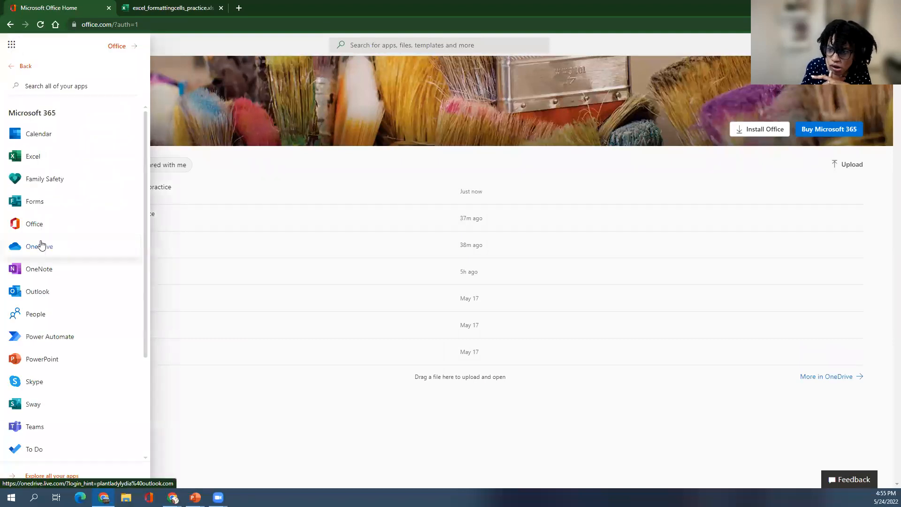
scroll(61, 276, "down", 3)
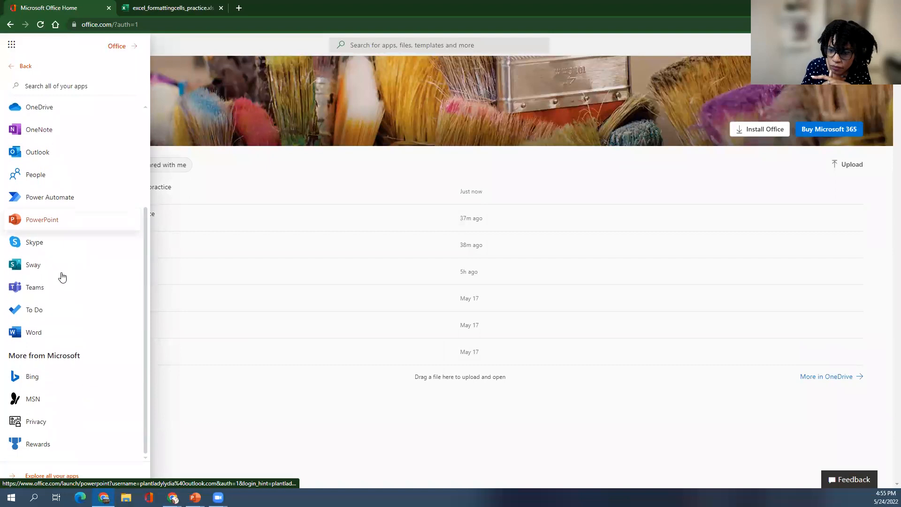
scroll(61, 276, "up", 3)
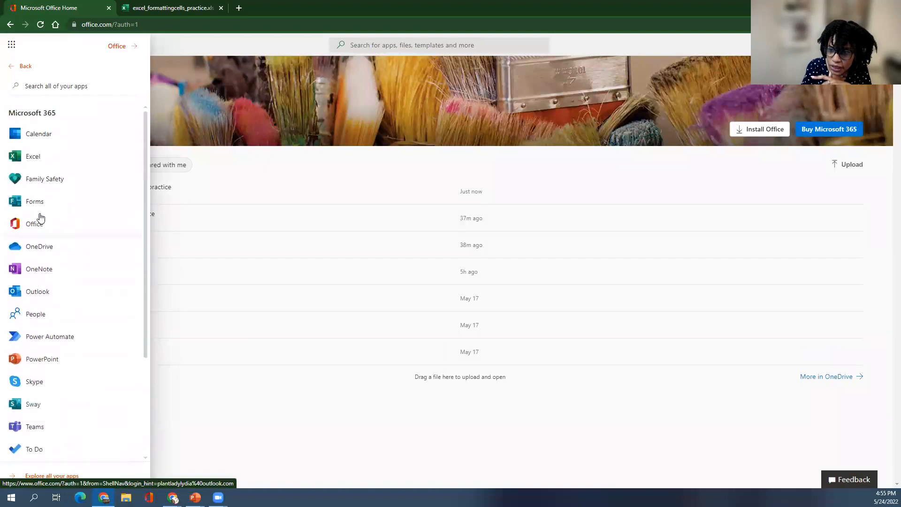
left_click(38, 202)
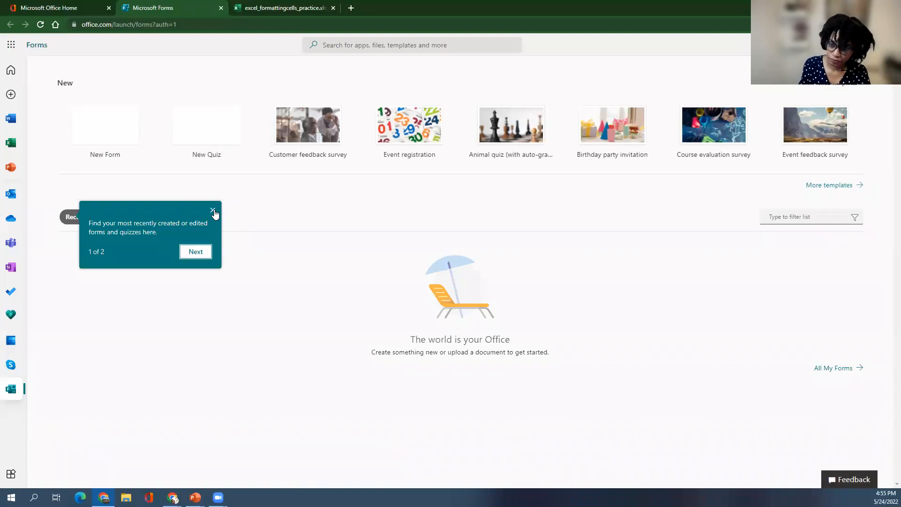
left_click(213, 211)
Return to the Office home page, reopen Forms from the complete app list, and close the introductory tip again.
left_click(10, 70)
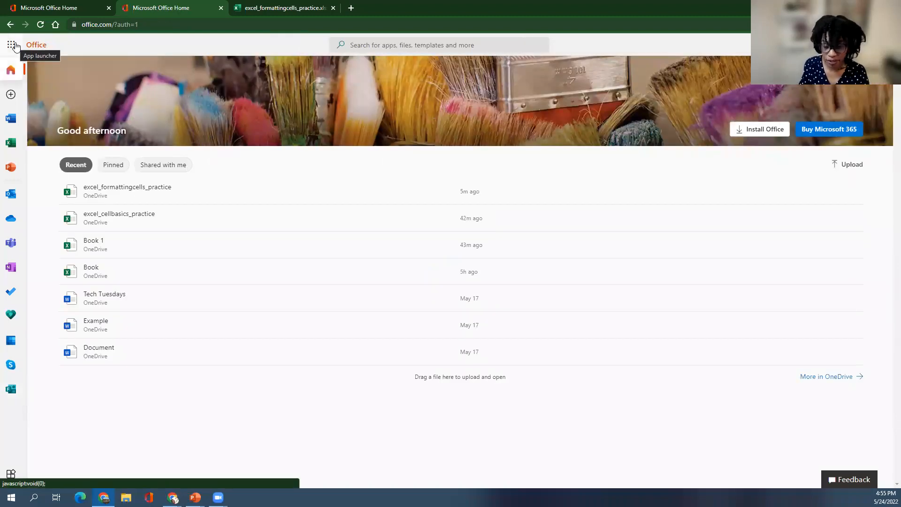
left_click(12, 45)
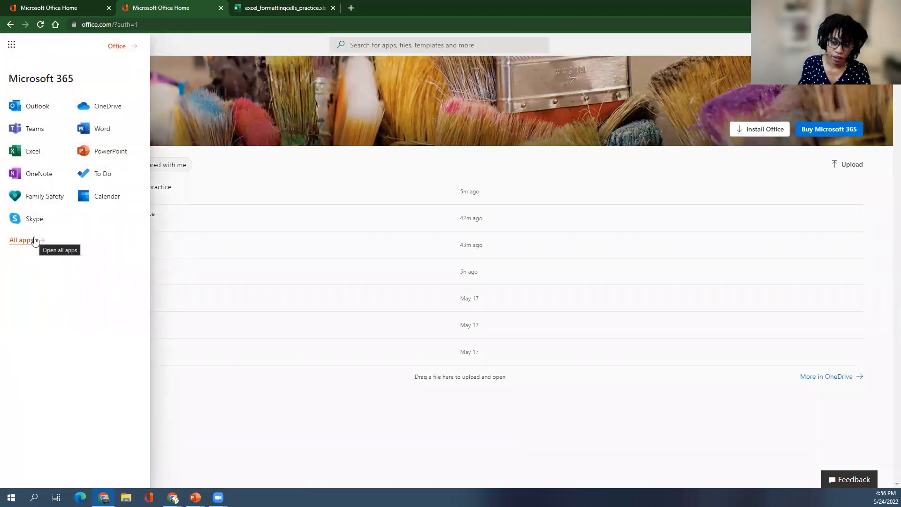
left_click(35, 240)
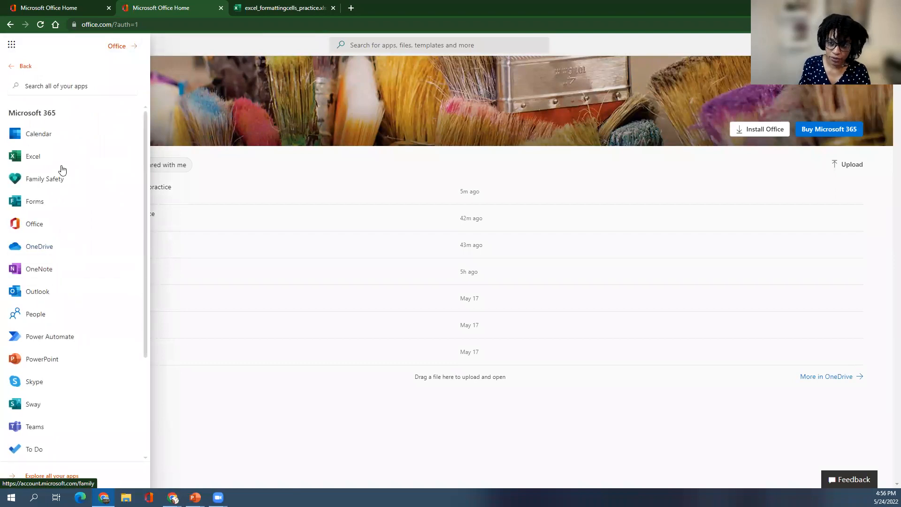
scroll(104, 298, "down", 3)
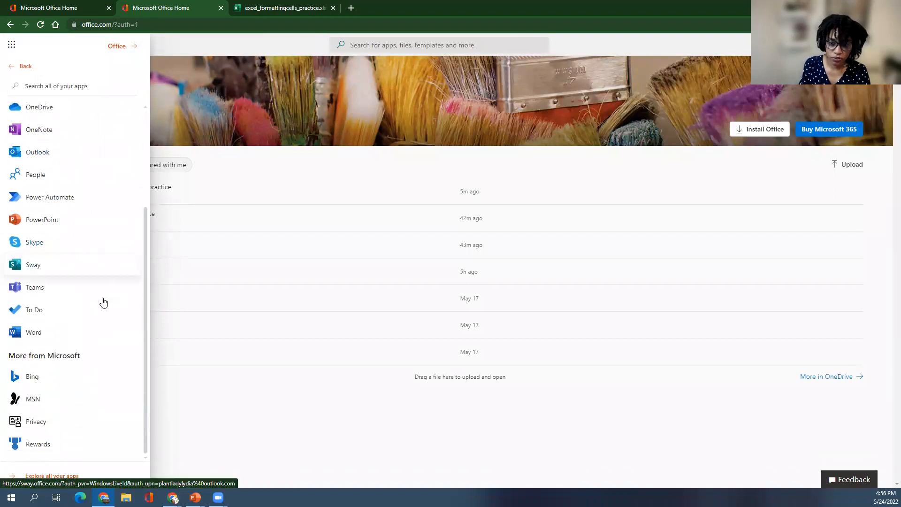
scroll(77, 325, "up", 3)
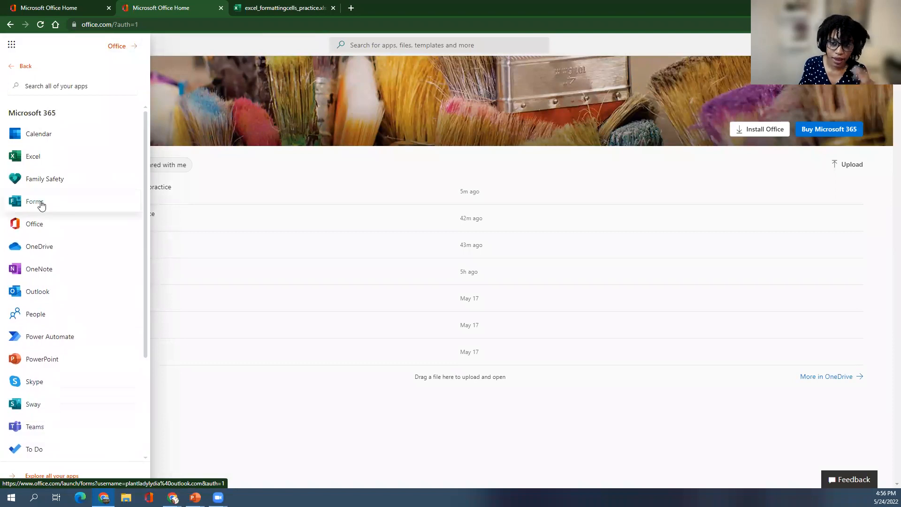
left_click(42, 203)
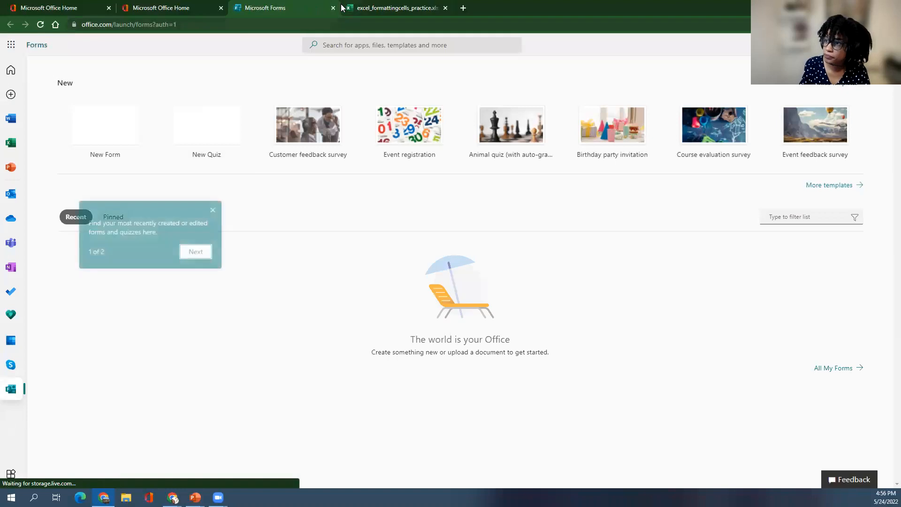
left_click(212, 210)
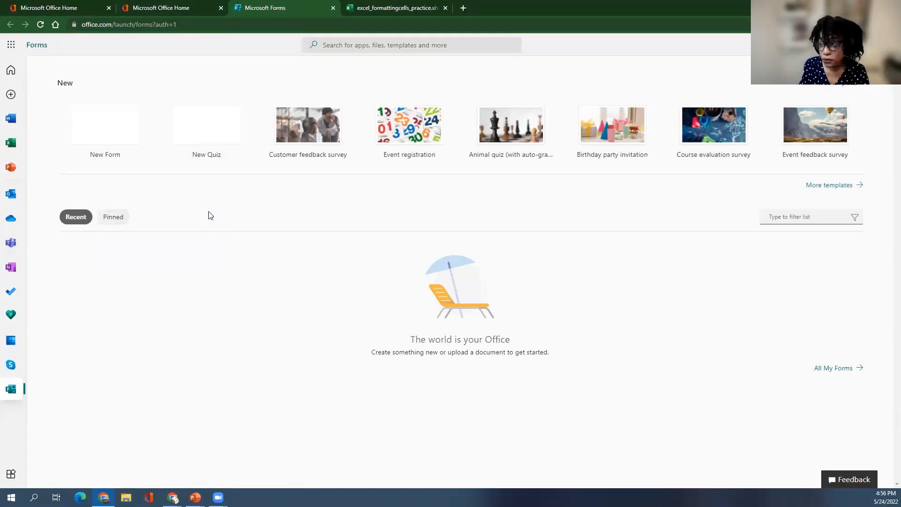